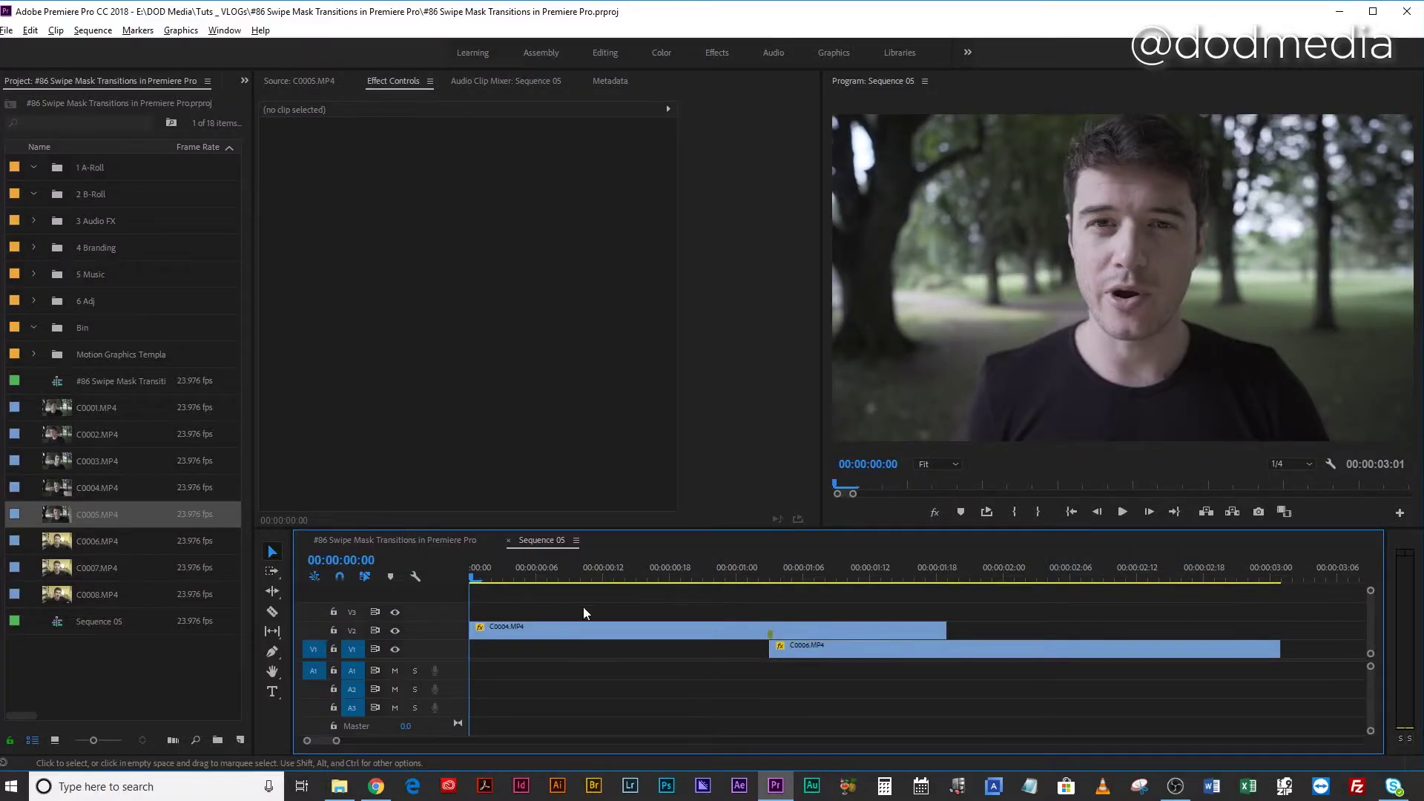
Step: Show C0004.MP4's Mask (1) and step through the hand swipe frame by frame, 01:07 to 01:13
{"action": "left_click", "coordinate": [578, 630]}
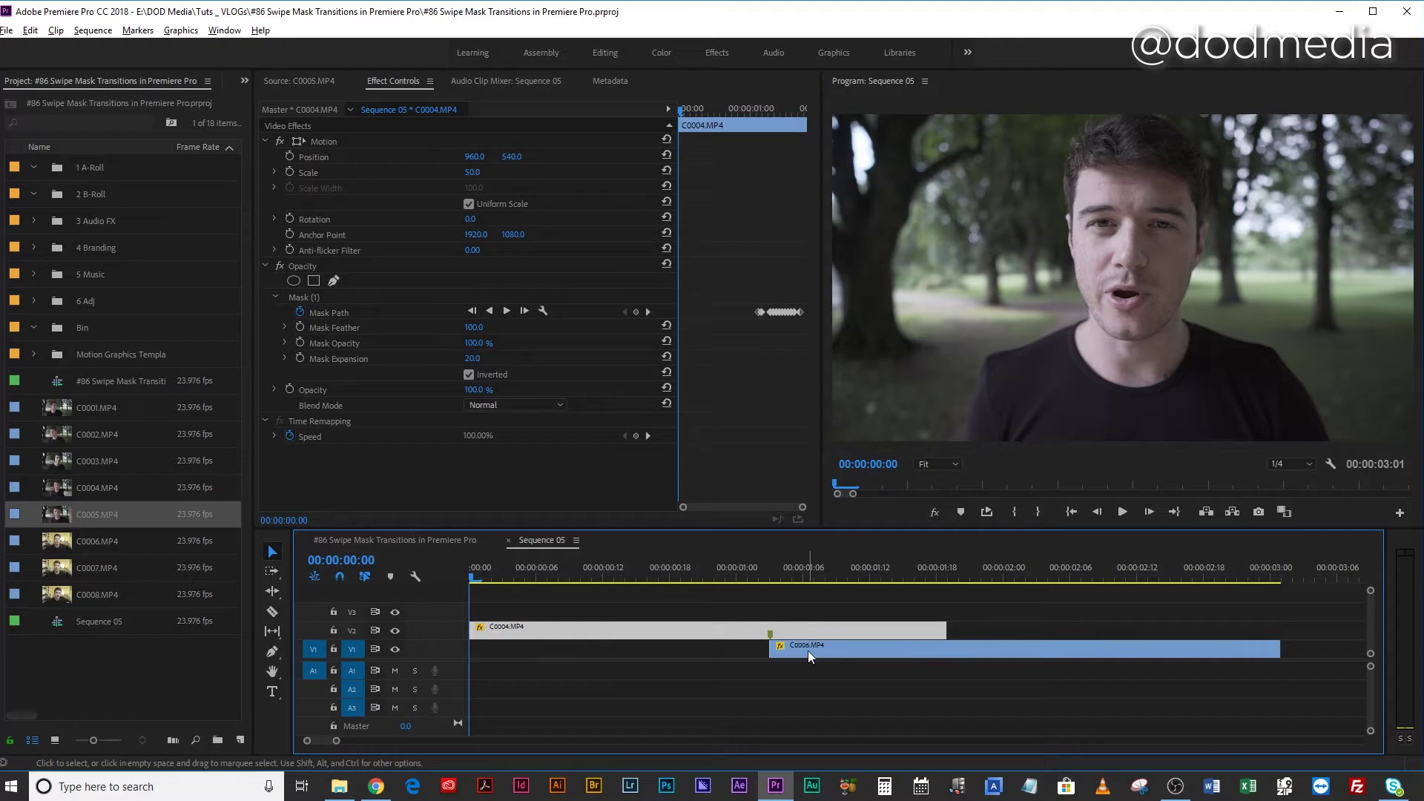
{"action": "left_click", "coordinate": [304, 295]}
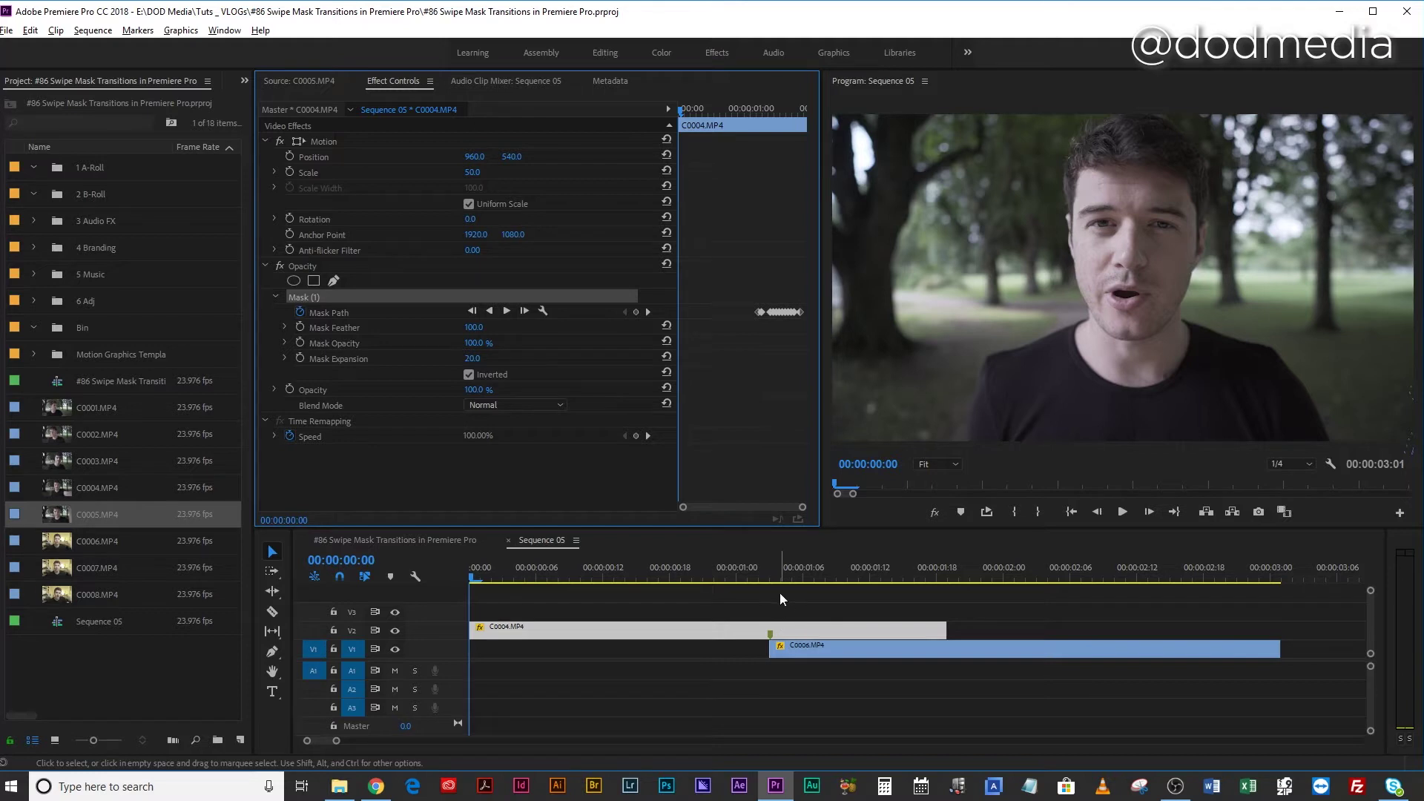
{"action": "key", "text": "space"}
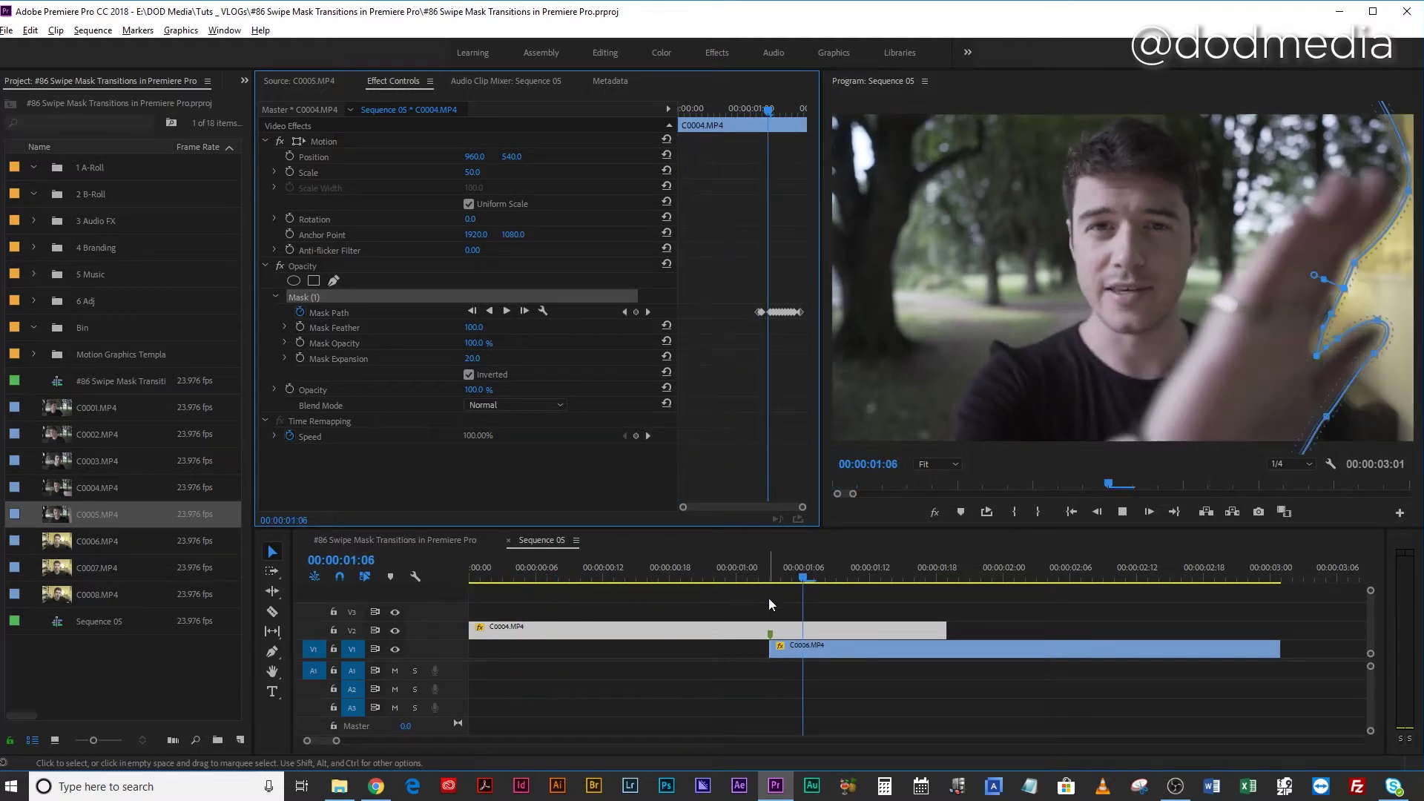
{"action": "key", "text": "space"}
{"action": "key", "text": "Right"}
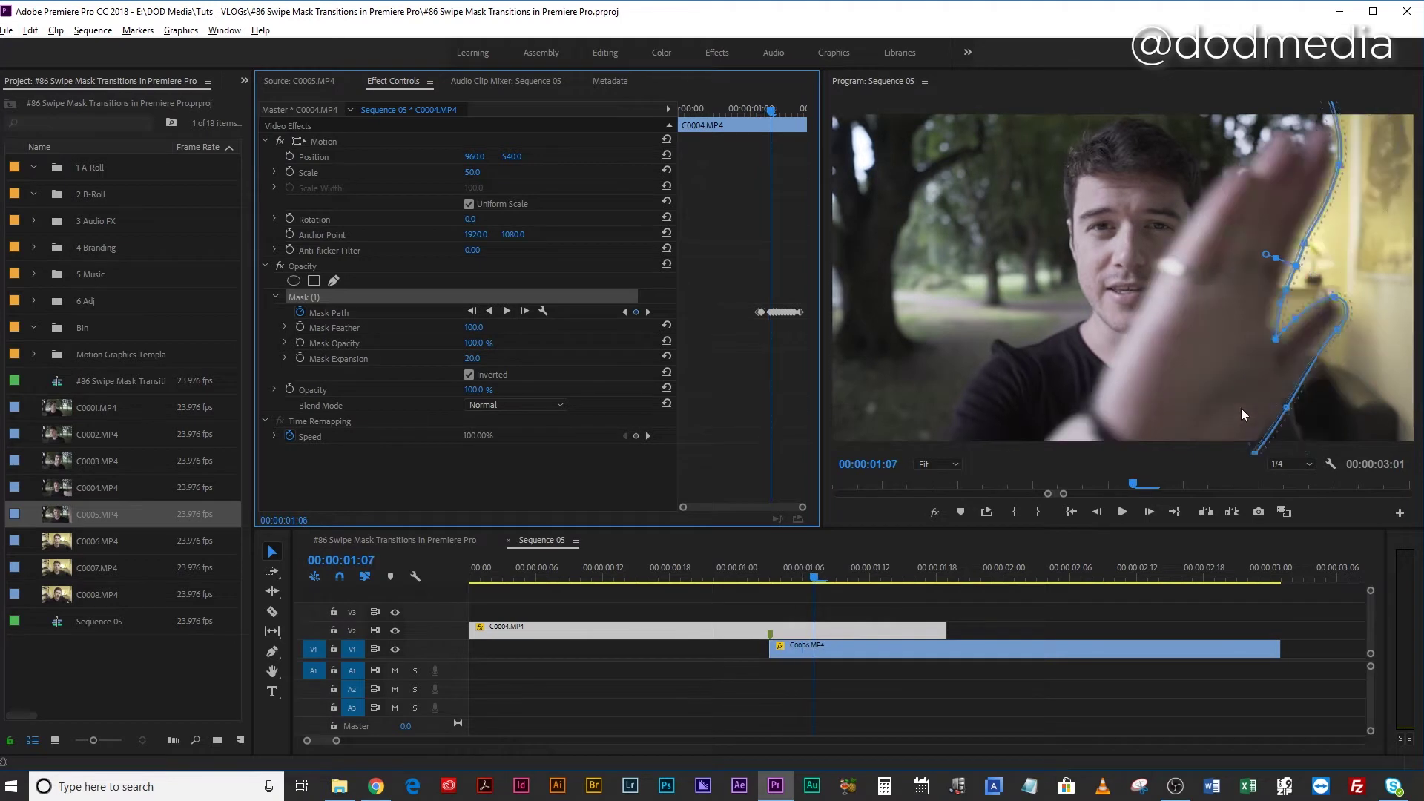
{"action": "key", "text": "Right"}
{"action": "key", "text": "Right"}
{"action": "key", "text": "Right"}
{"action": "key", "text": "Right"}
{"action": "key", "text": "Right"}
{"action": "key", "text": "Right"}
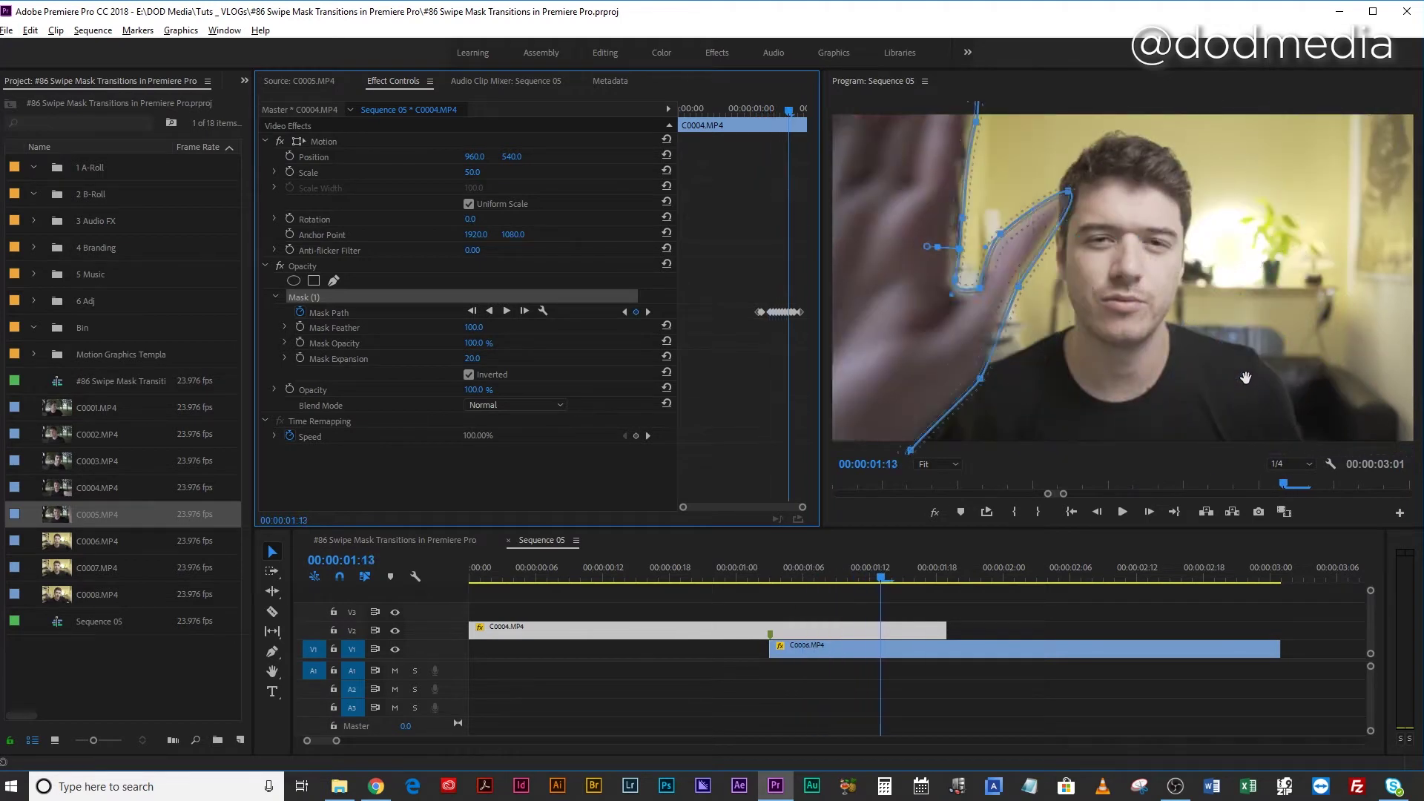
{"action": "key", "text": "Right"}
{"action": "key", "text": "Right"}
{"action": "key", "text": "Right"}
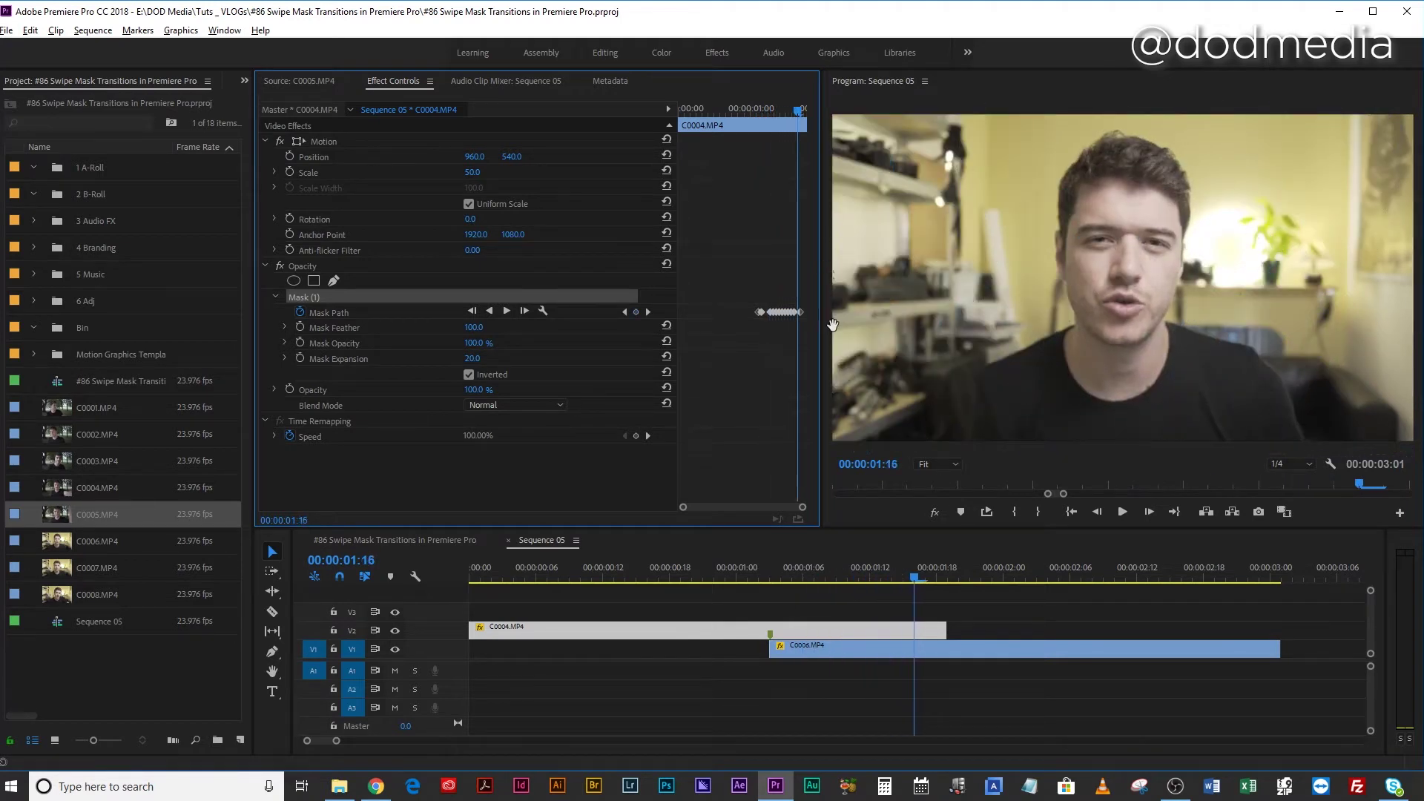
{"action": "left_click", "coordinate": [905, 594]}
{"action": "key", "text": "Left"}
{"action": "key", "text": "Left"}
{"action": "key", "text": "Left"}
{"action": "key", "text": "Left"}
{"action": "key", "text": "Left"}
{"action": "key", "text": "Left"}
{"action": "key", "text": "Left"}
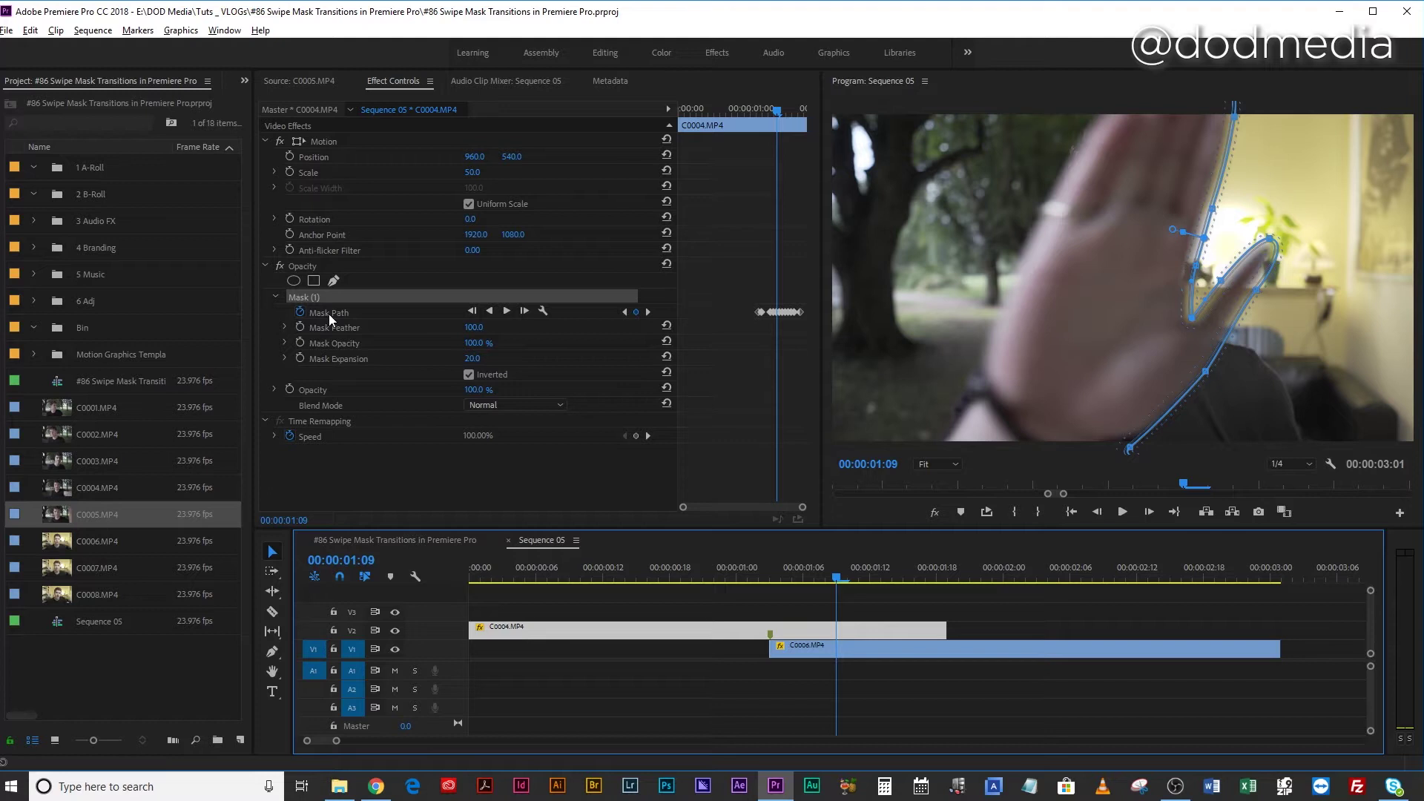
Step: Delete Mask (1) from C0004.MP4, then play and scrub back to 01:03 to review
{"action": "left_click", "coordinate": [313, 295]}
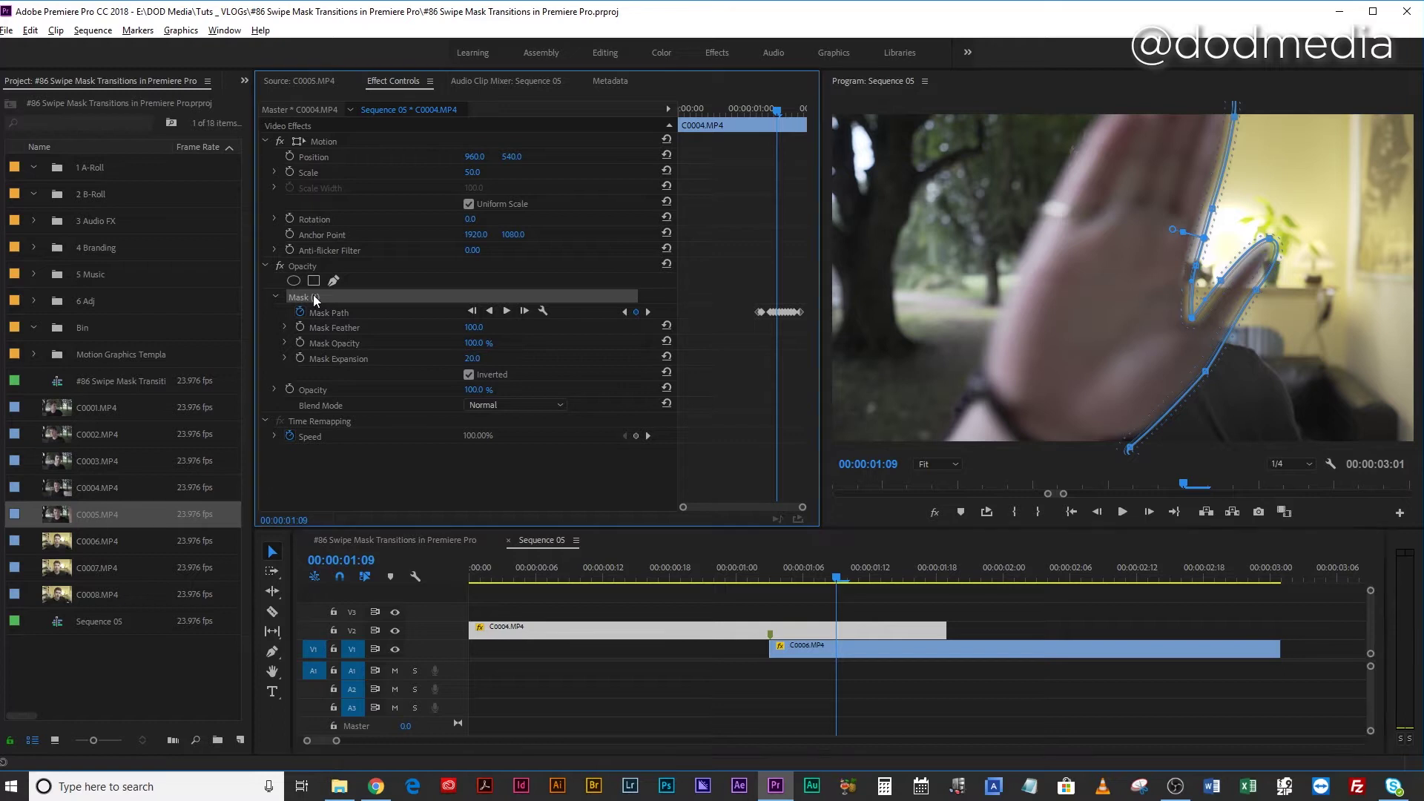
{"action": "key", "text": "Delete"}
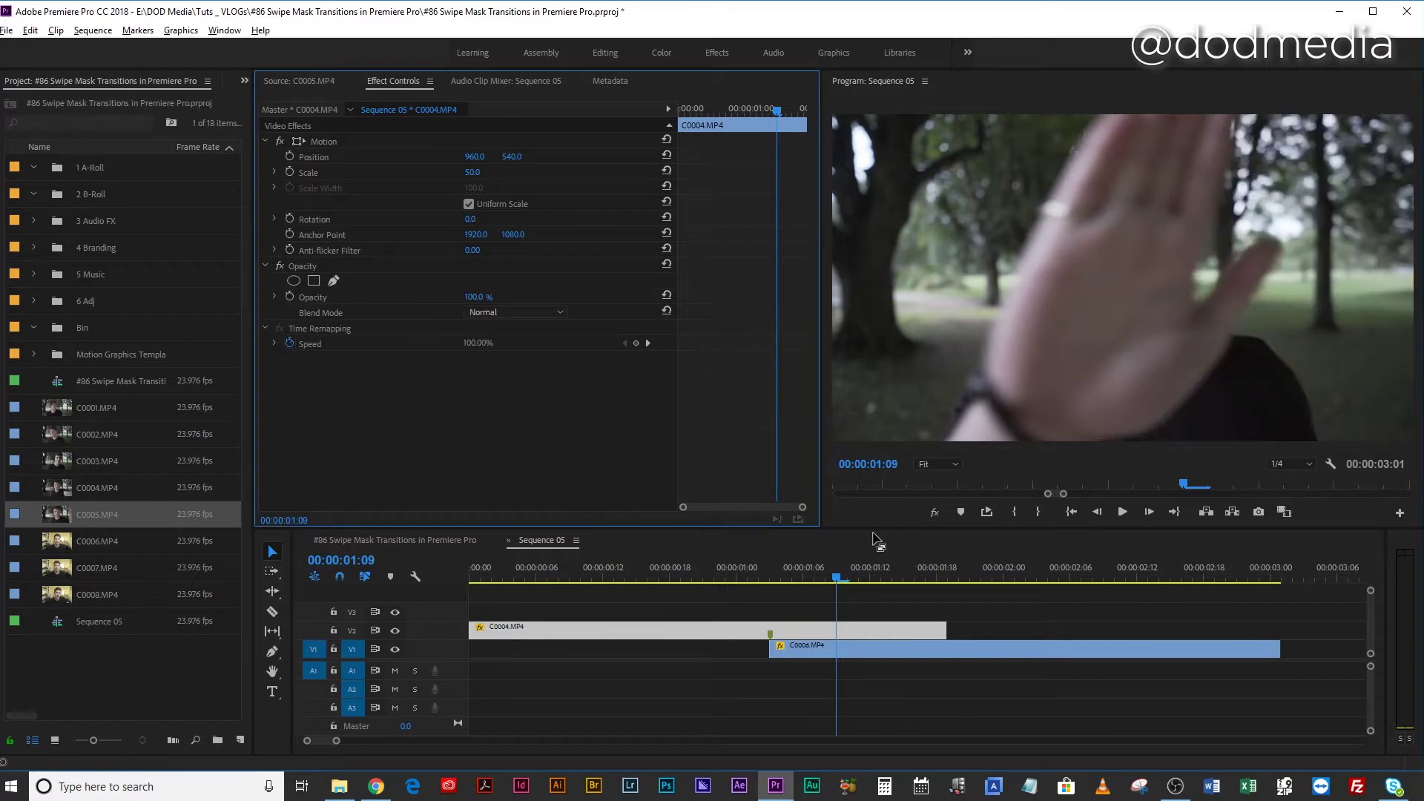
{"action": "left_click", "coordinate": [741, 563]}
{"action": "key", "text": "space"}
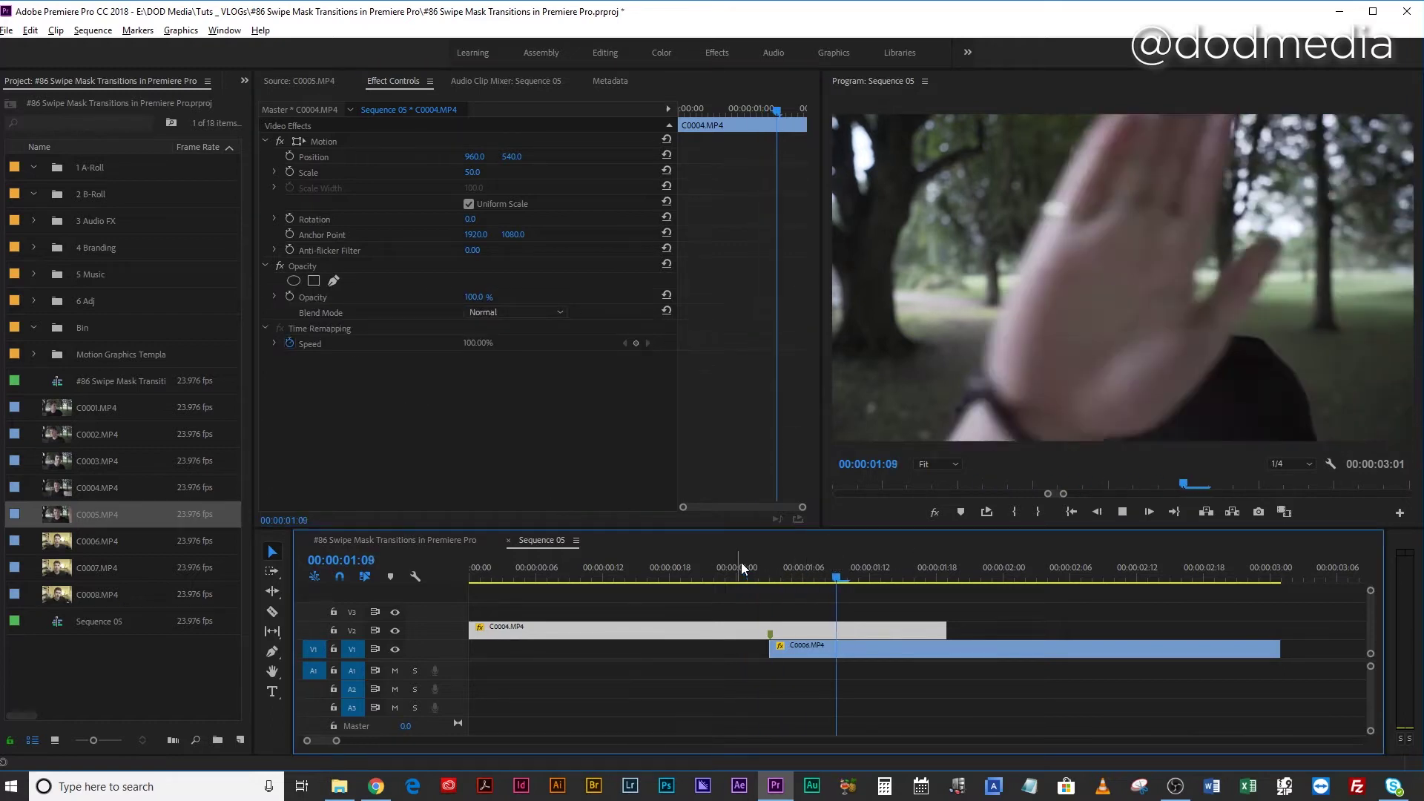
{"action": "left_click_drag", "start_coordinate": [741, 563], "coordinate": [660, 574]}
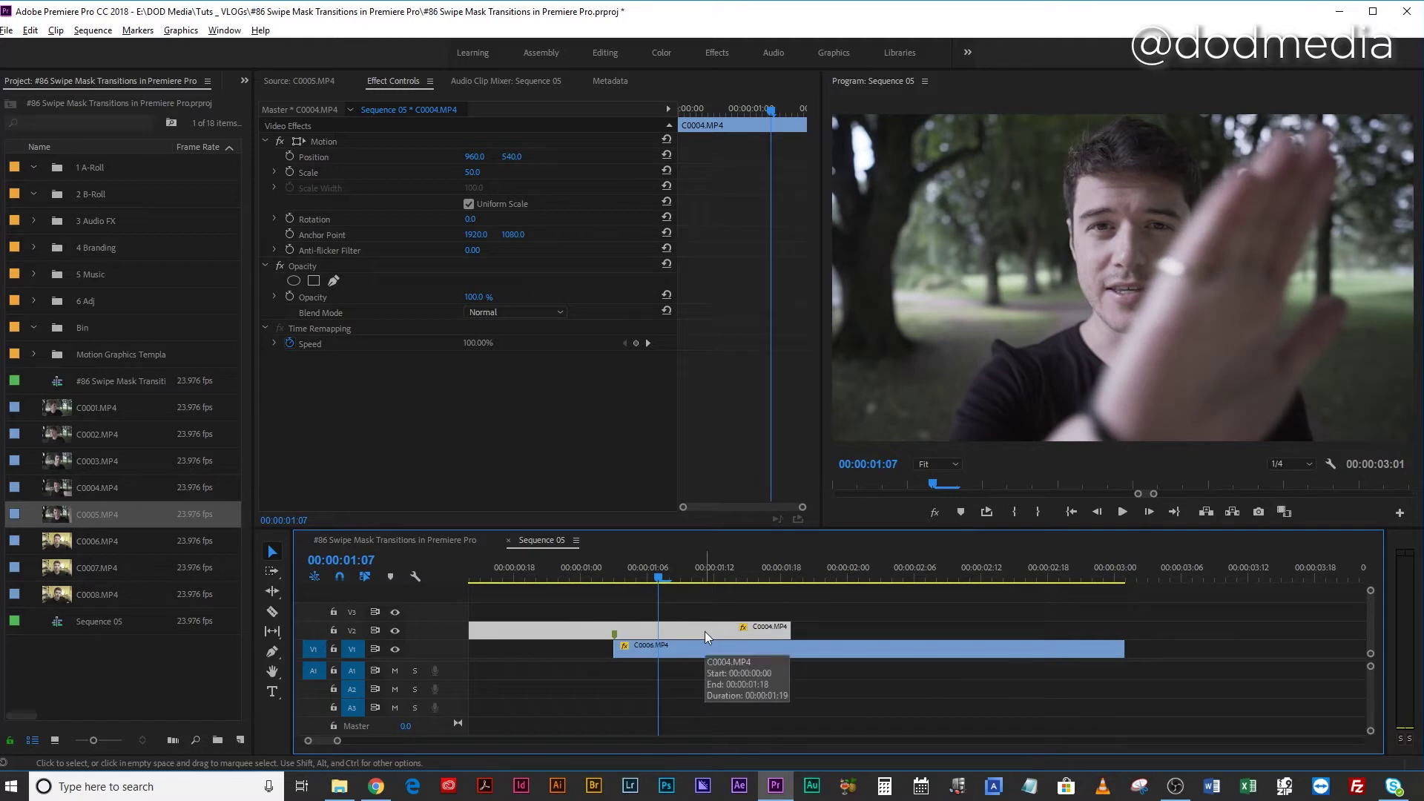
{"action": "left_click_drag", "start_coordinate": [663, 579], "coordinate": [615, 577]}
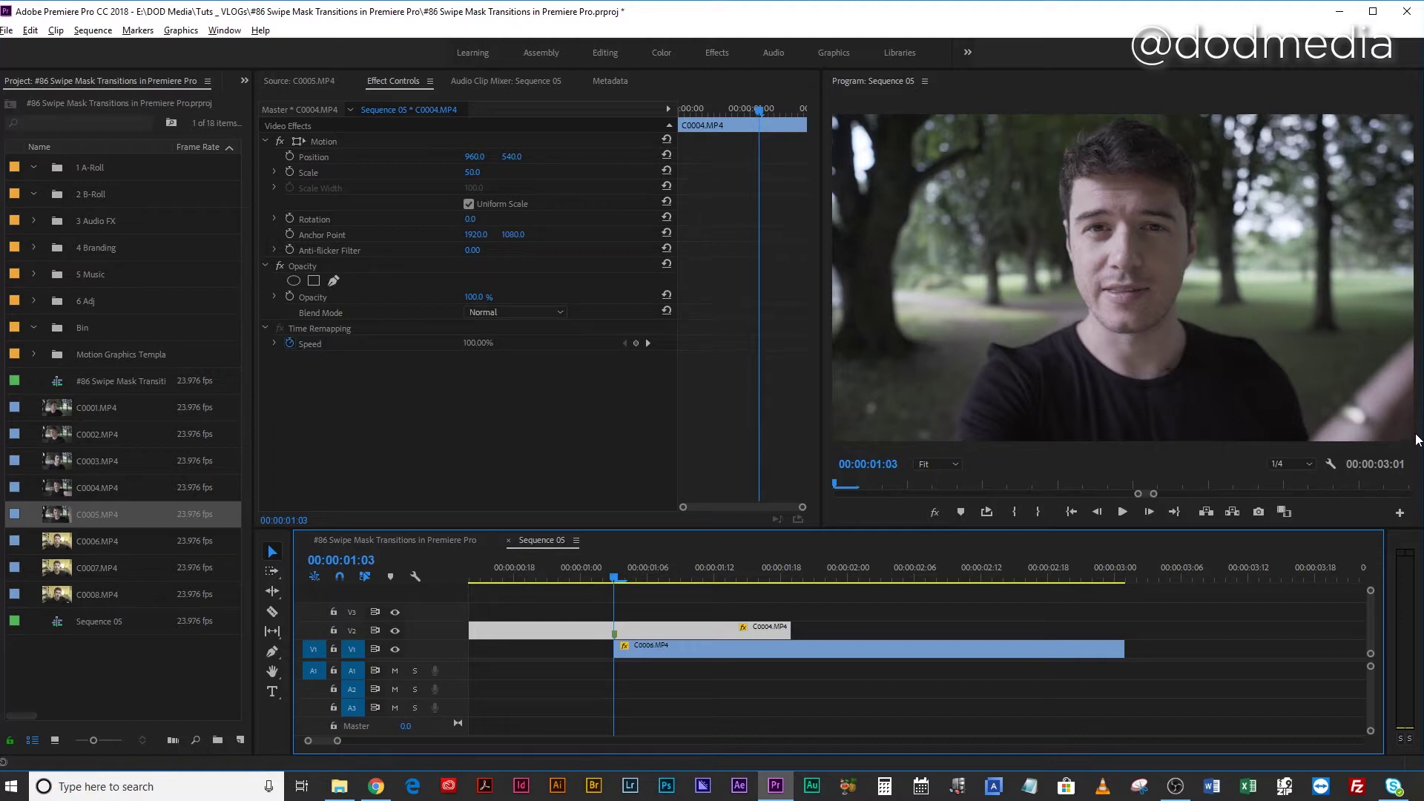
{"action": "key", "text": "Right"}
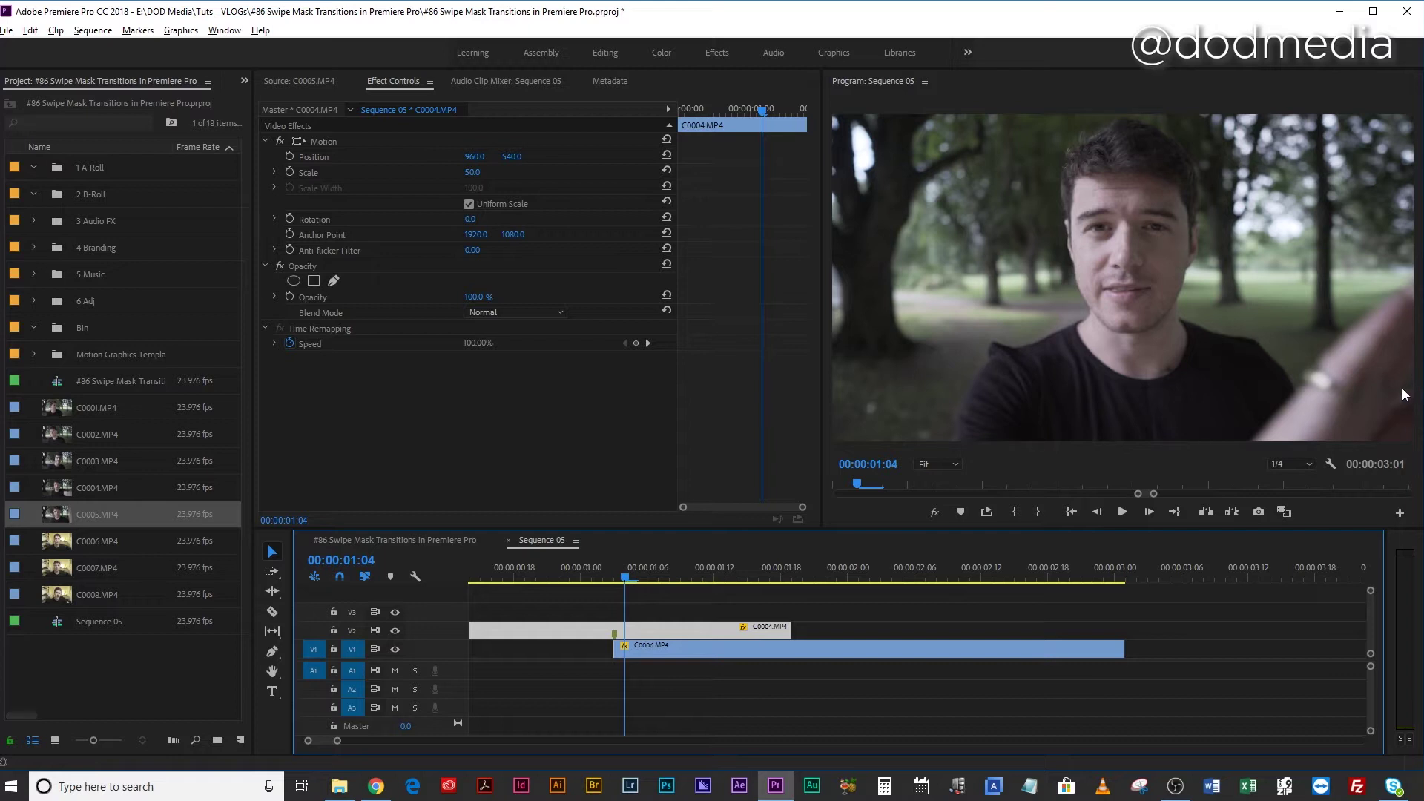
Step: Reselect C0004.MP4, check its clip marker, and play through to find the swipe's end
{"action": "left_click", "coordinate": [870, 637]}
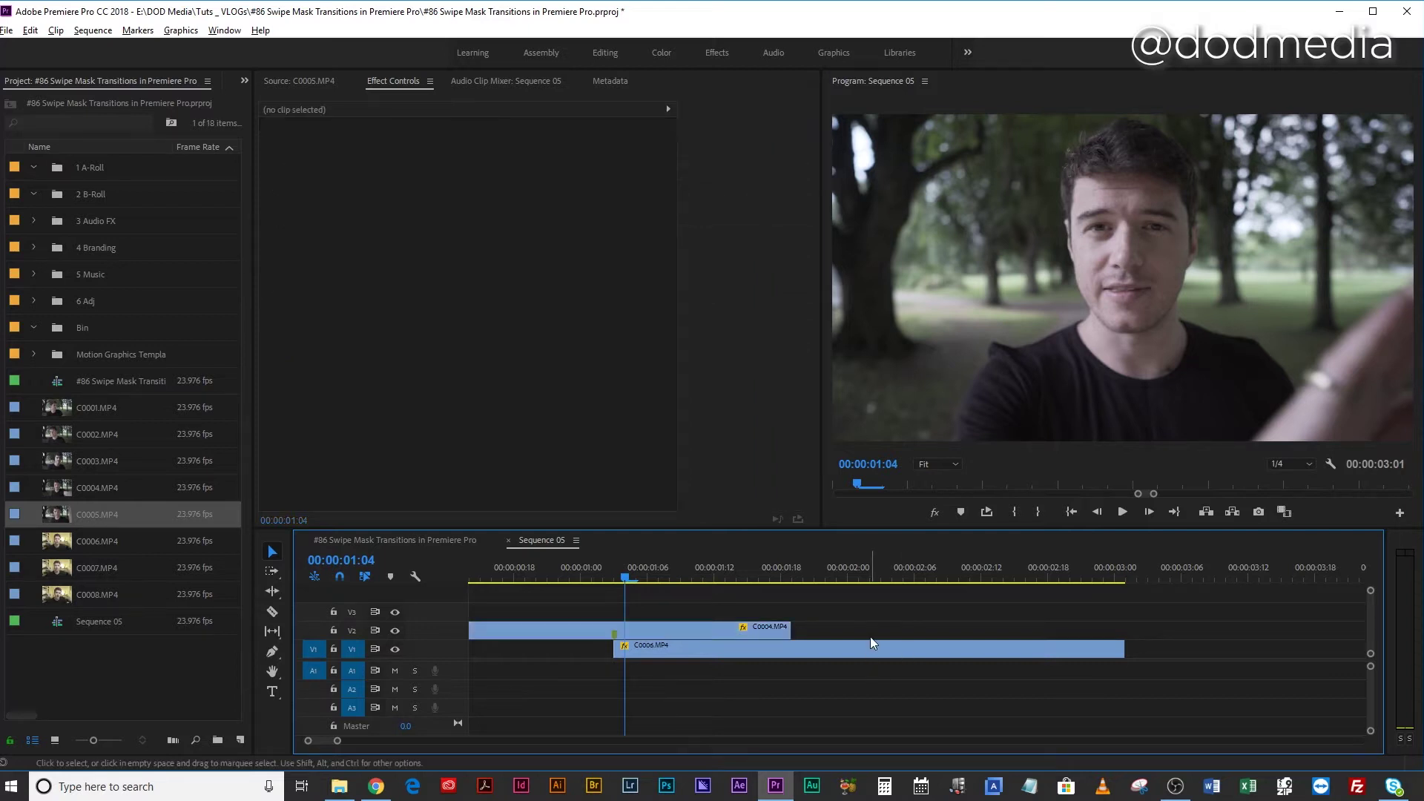
{"action": "left_click", "coordinate": [616, 635]}
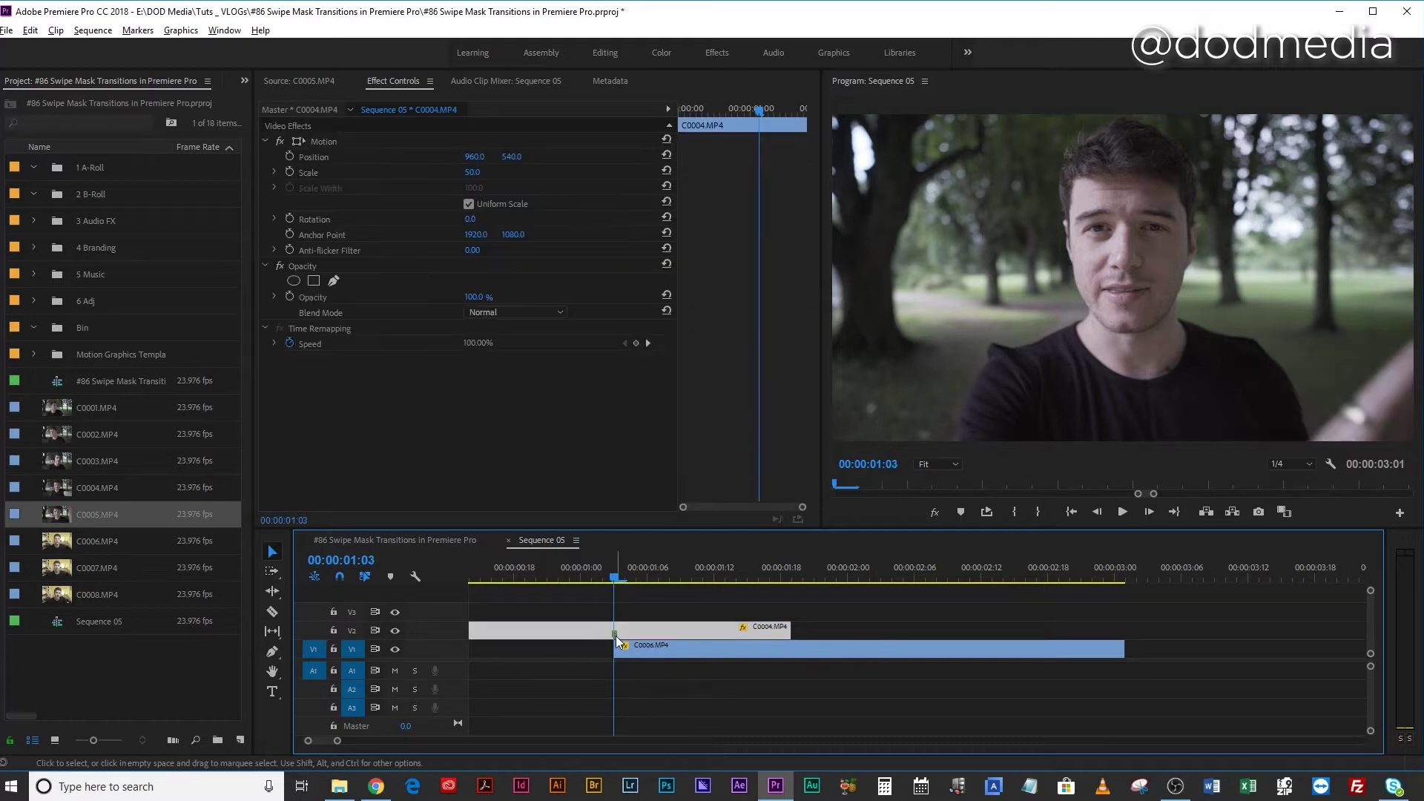
{"action": "double_click", "coordinate": [616, 635]}
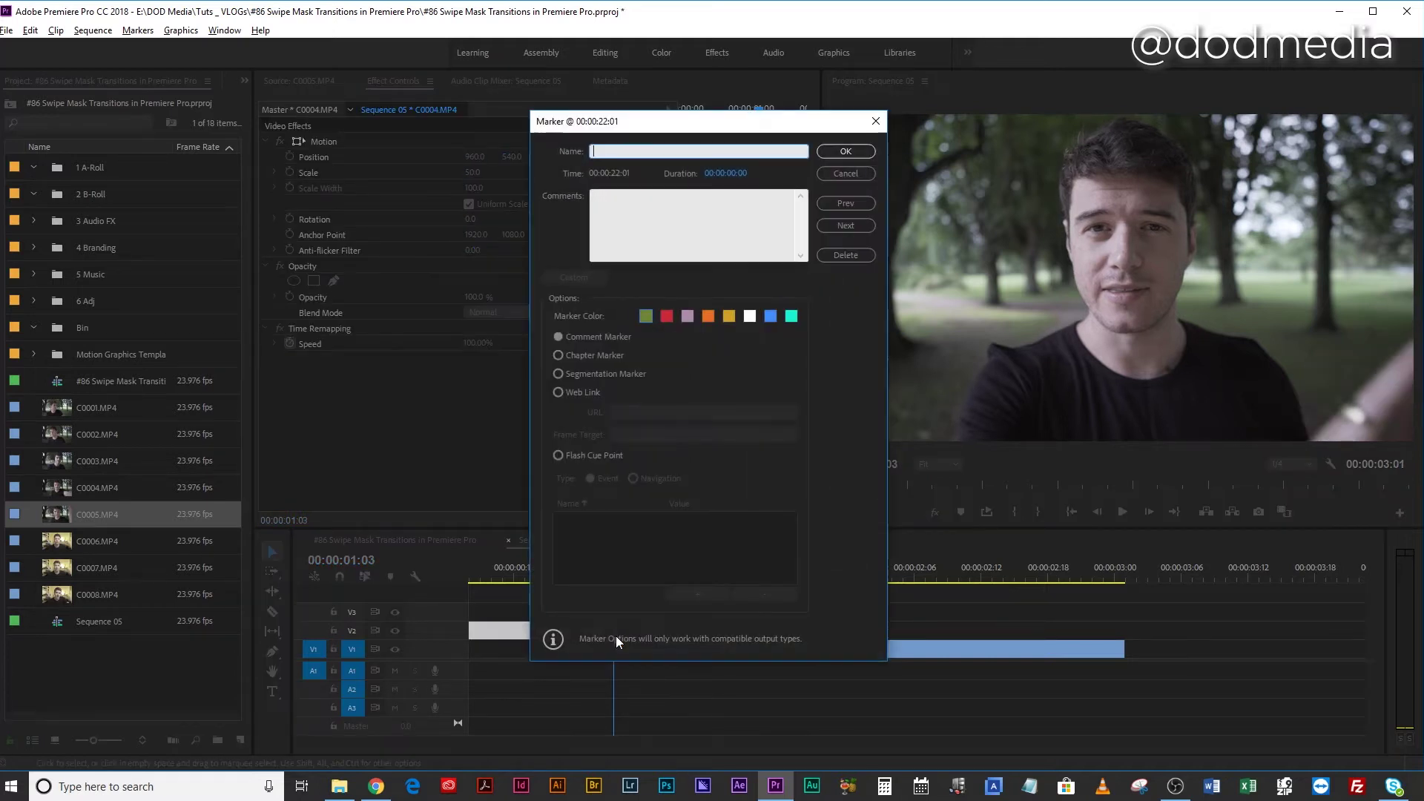
{"action": "left_click", "coordinate": [845, 152]}
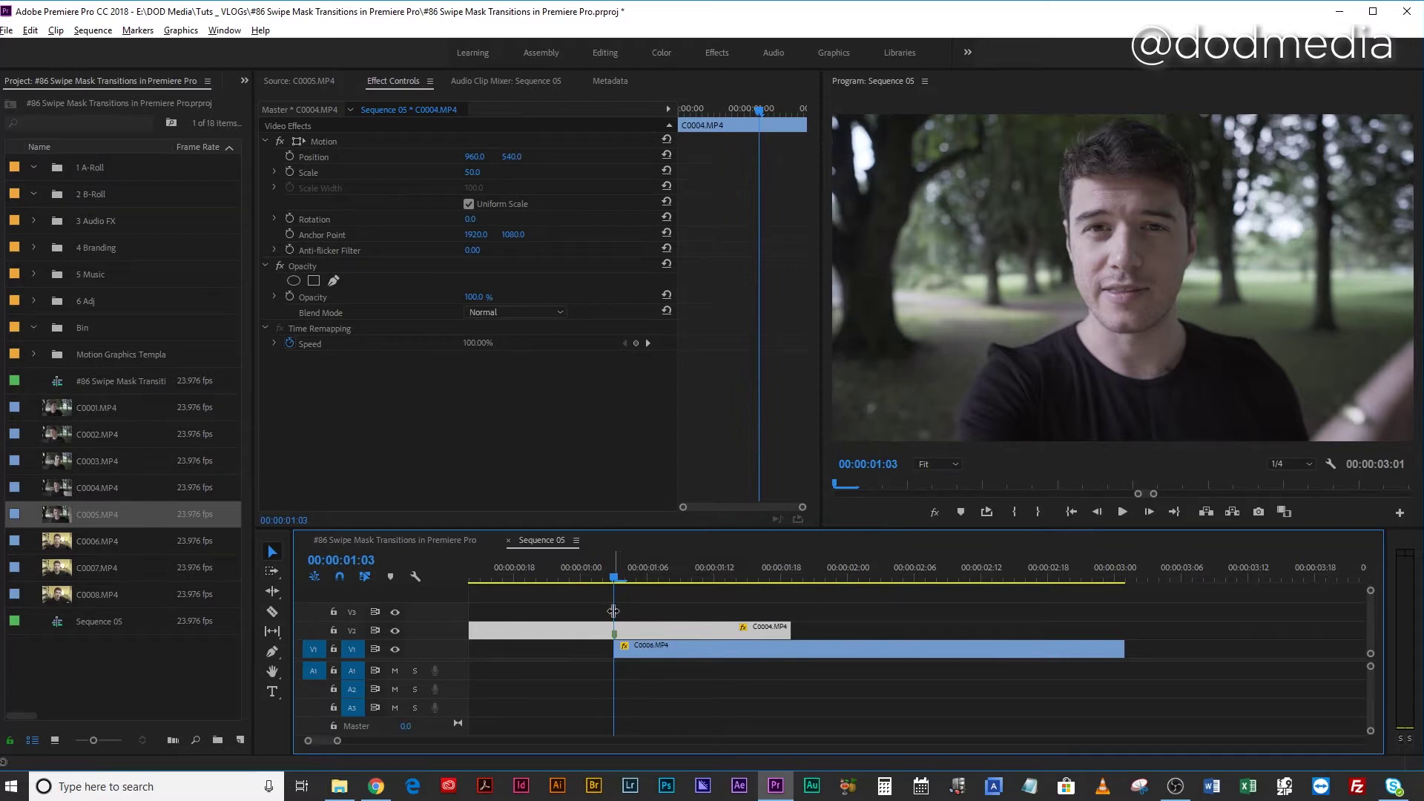
{"action": "key", "text": "space"}
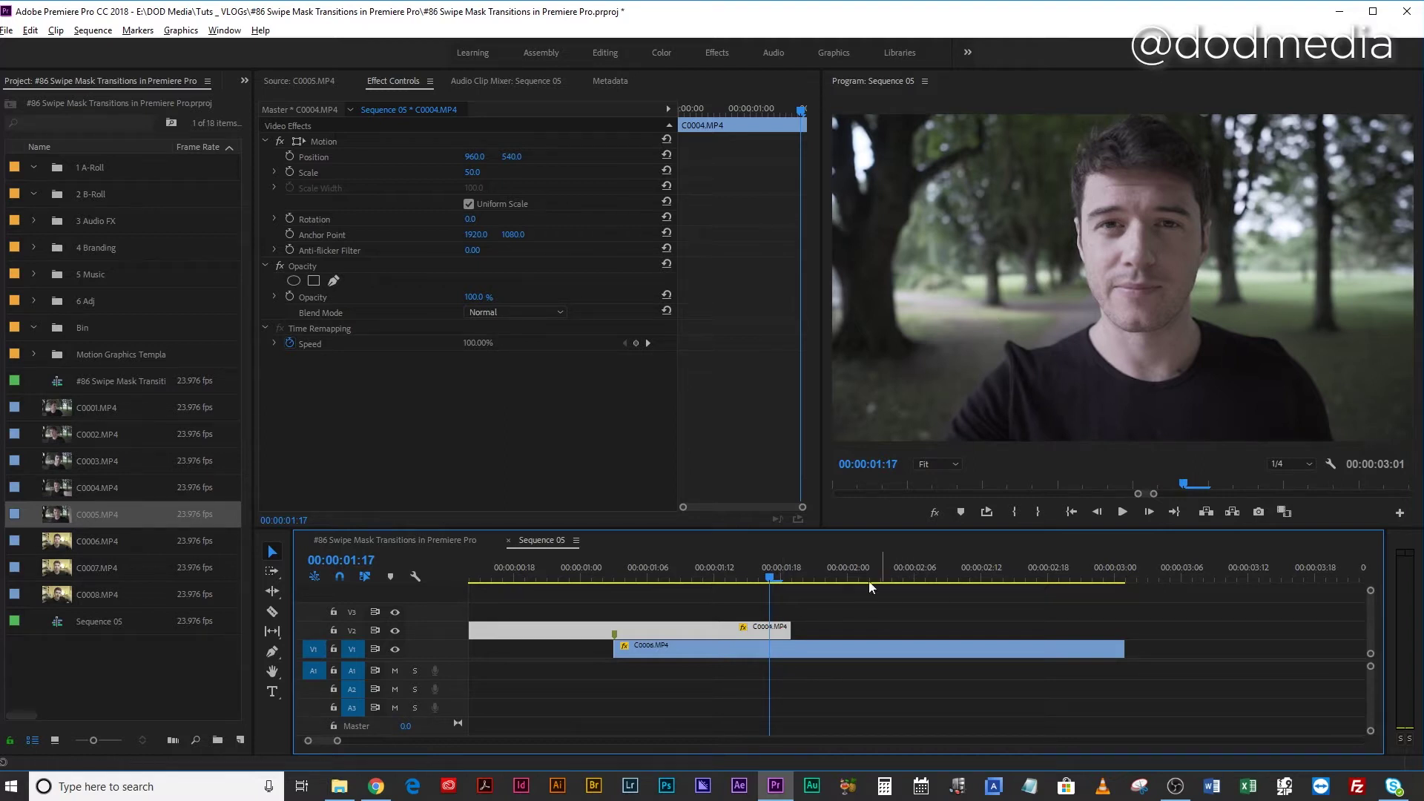
Step: Split C0004.MP4 at 01:17, delete the leftover tail, and reselect the trimmed clip
{"action": "key", "text": "ctrl+k"}
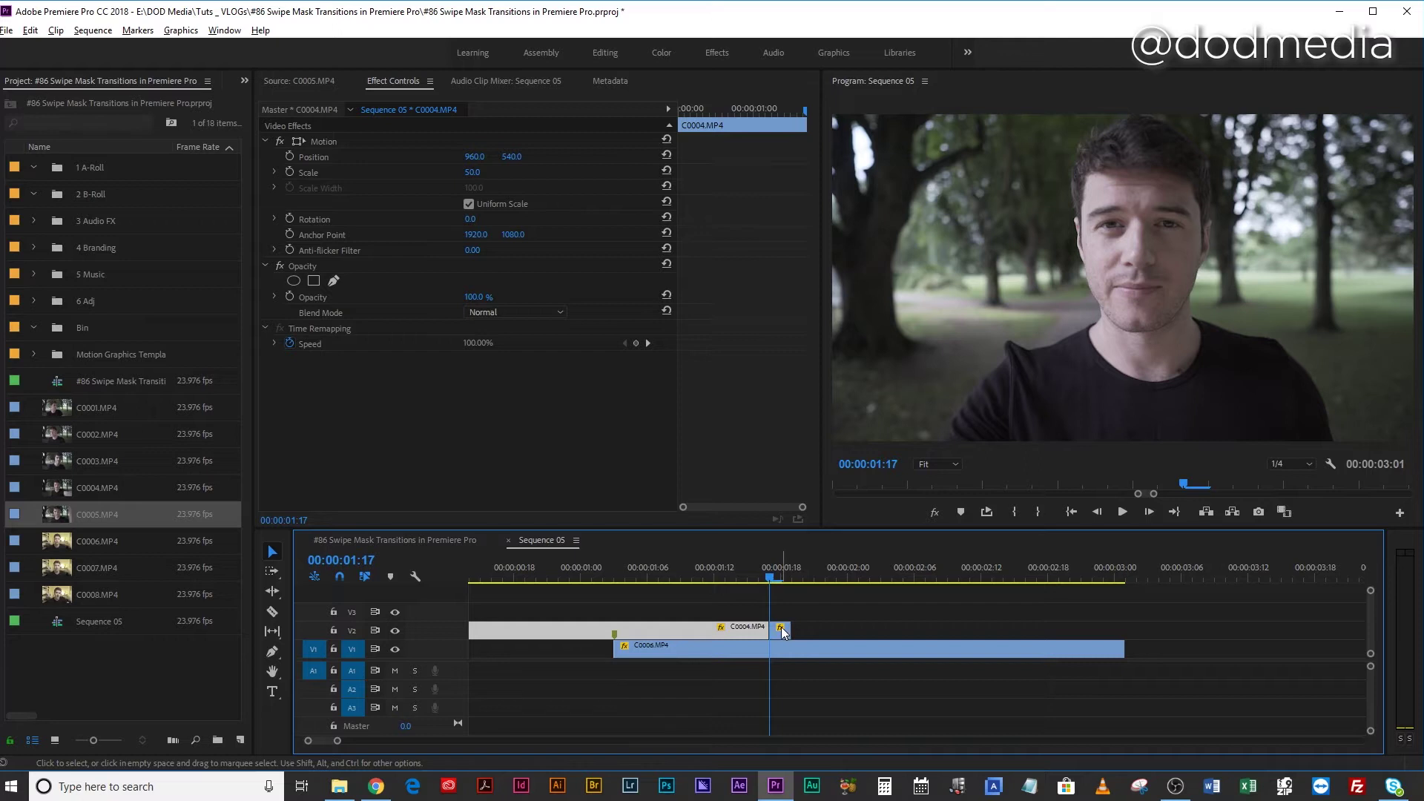
{"action": "left_click", "coordinate": [783, 631]}
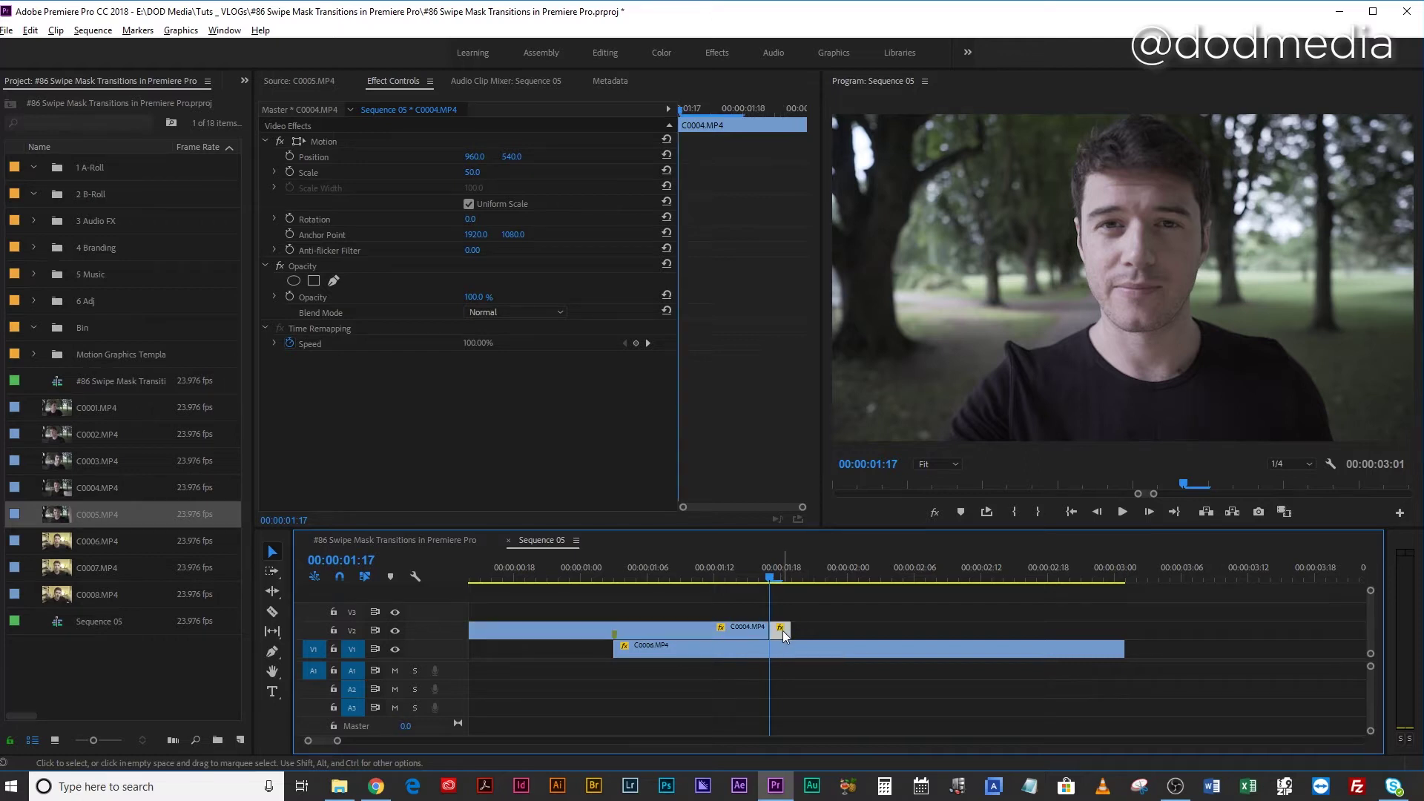
{"action": "key", "text": "Delete"}
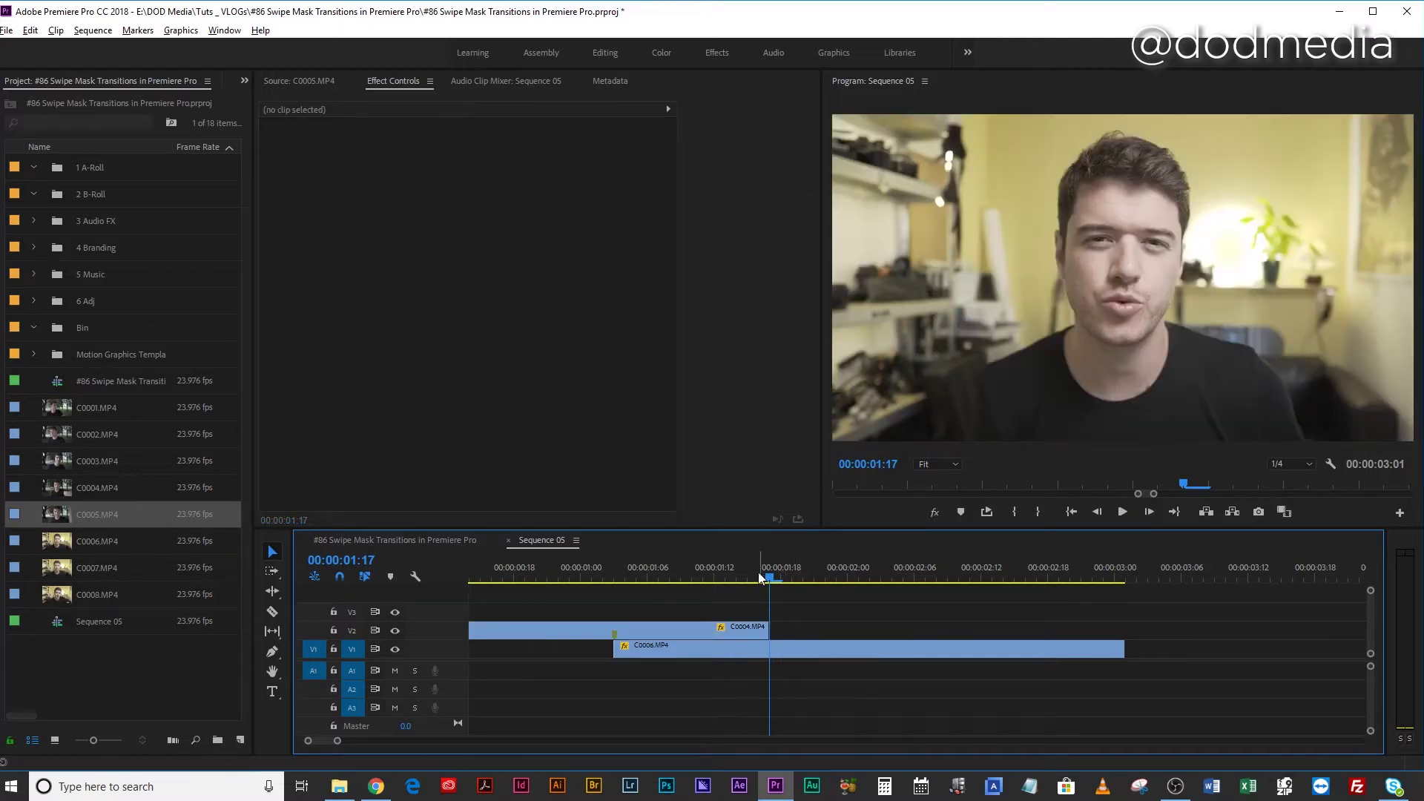
{"action": "left_click", "coordinate": [662, 630]}
{"action": "key", "text": "Up"}
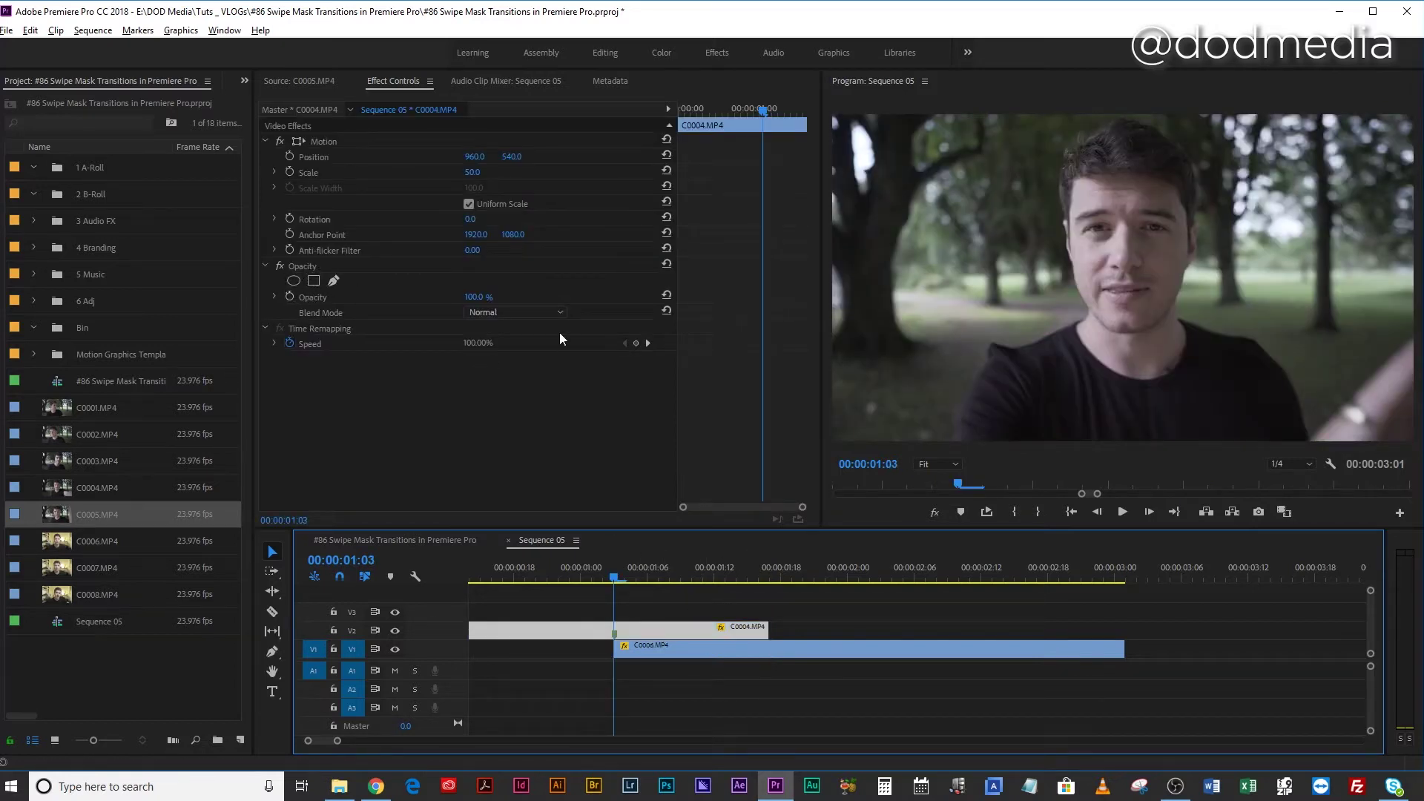
Step: Set the Program monitor zoom to 25% and select C0004's Opacity effect
{"action": "left_click", "coordinate": [940, 463]}
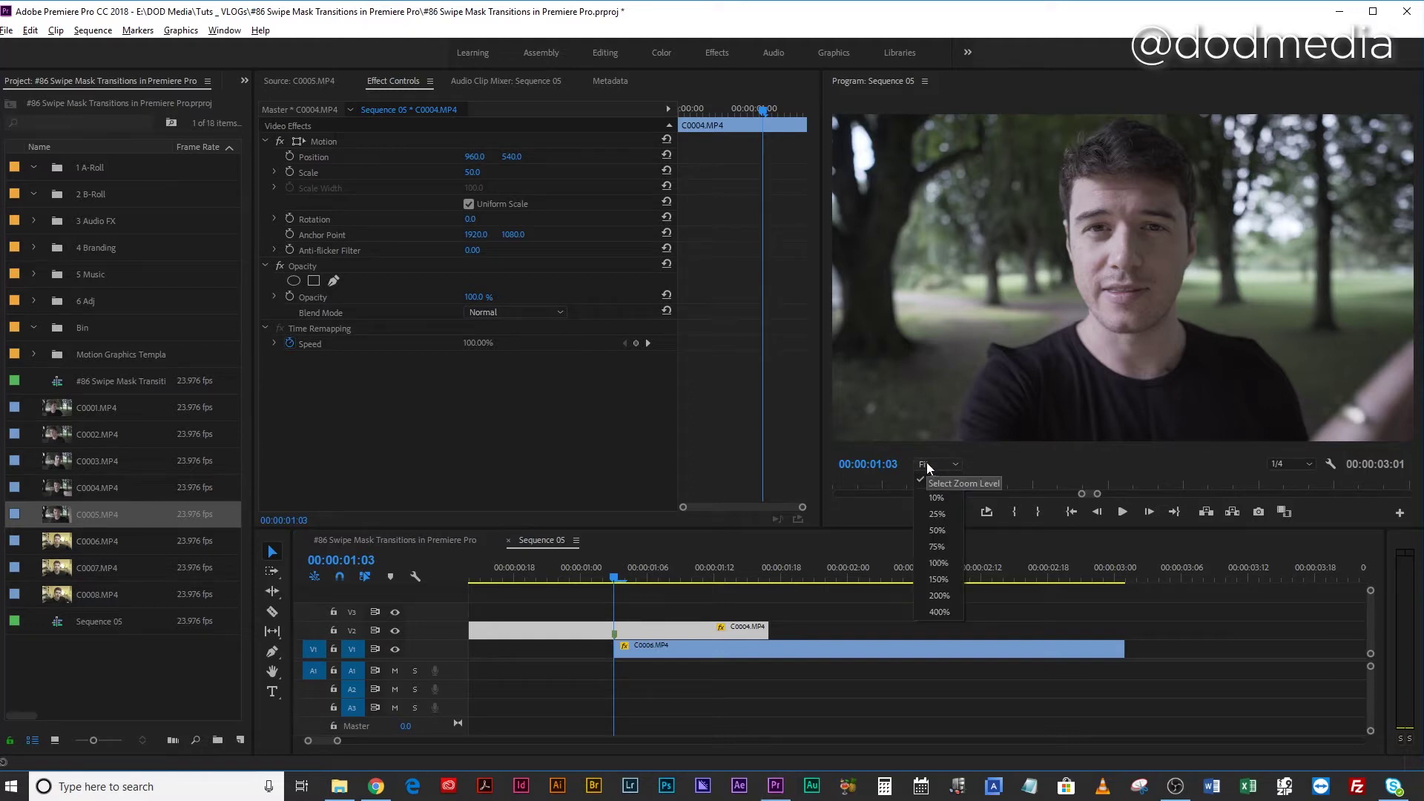
{"action": "left_click", "coordinate": [937, 515]}
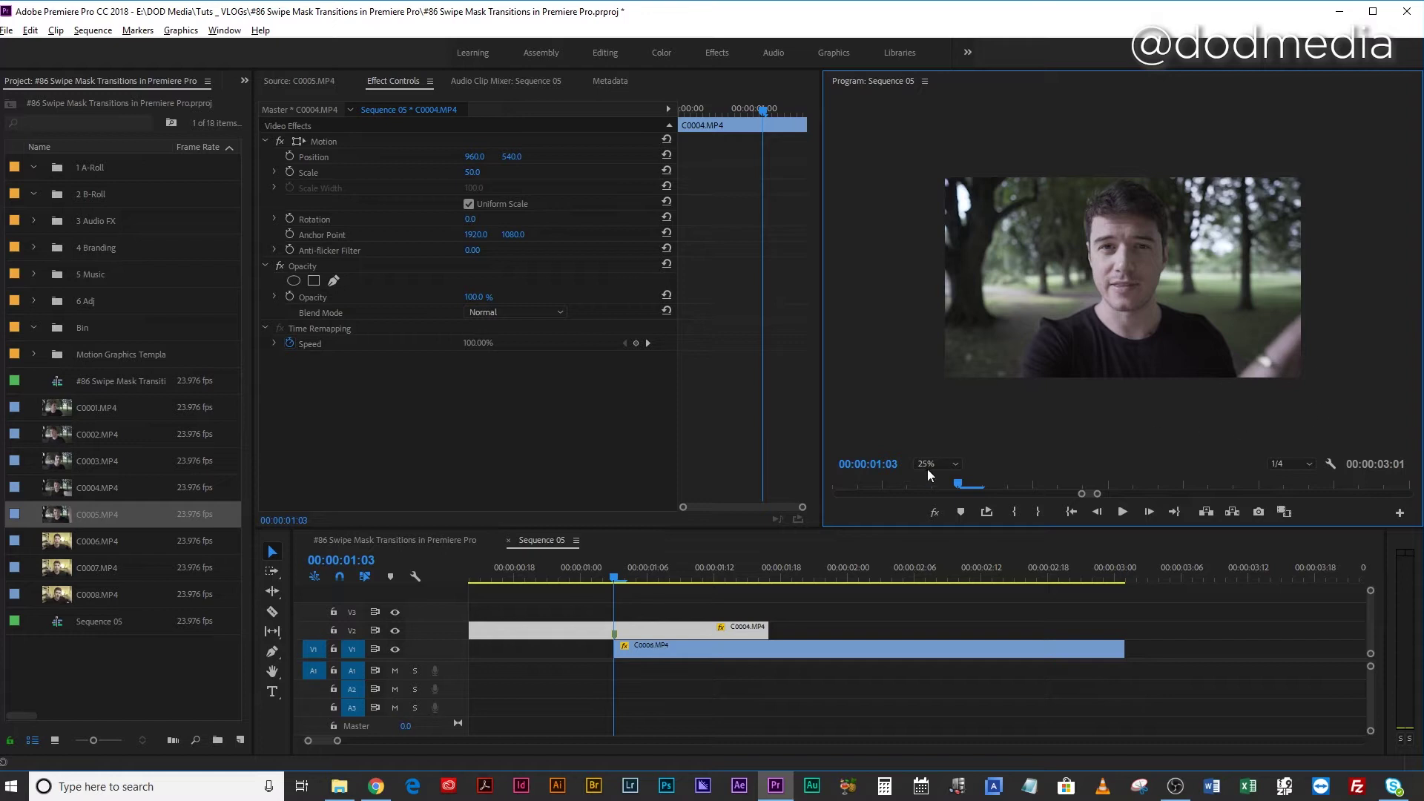
{"action": "left_click", "coordinate": [425, 268]}
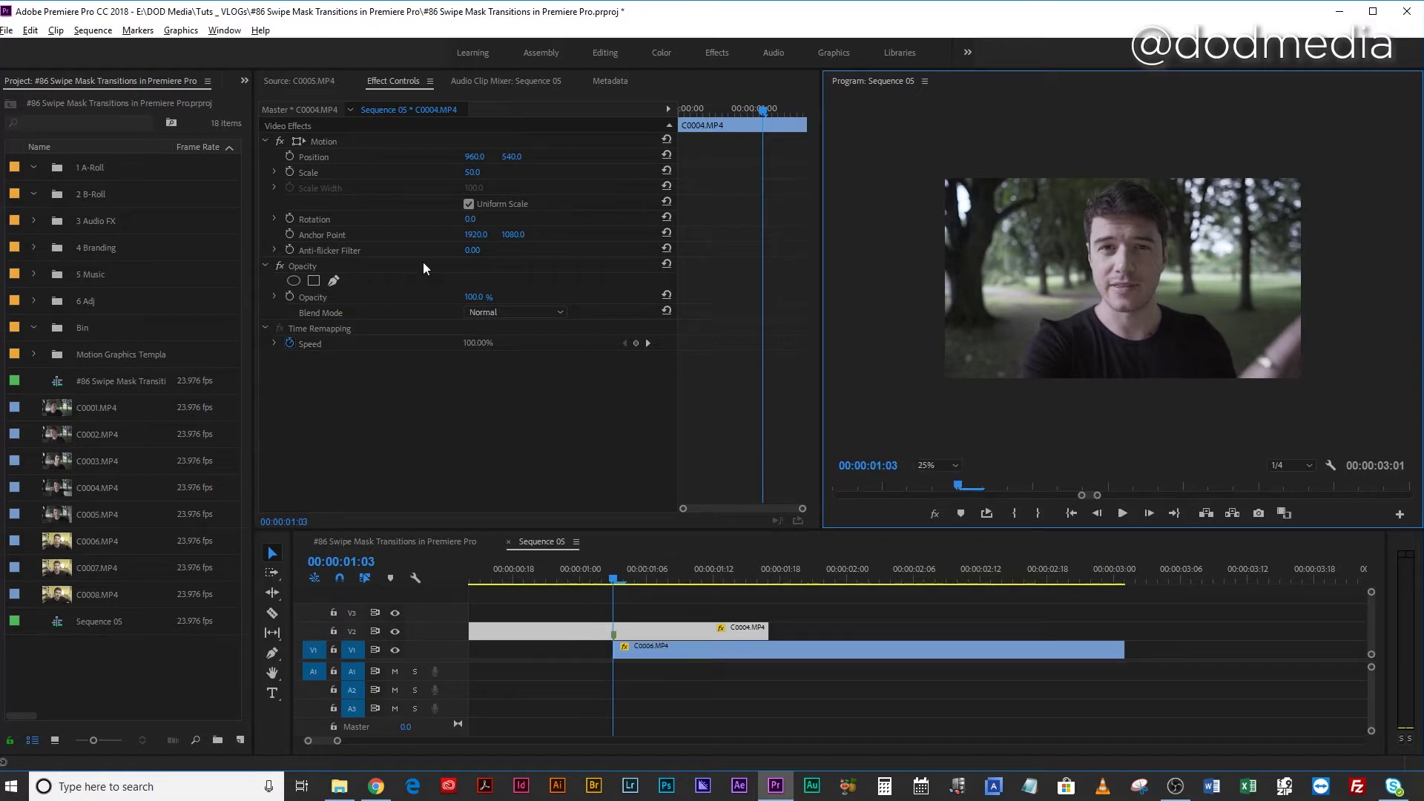
{"action": "left_click", "coordinate": [297, 266]}
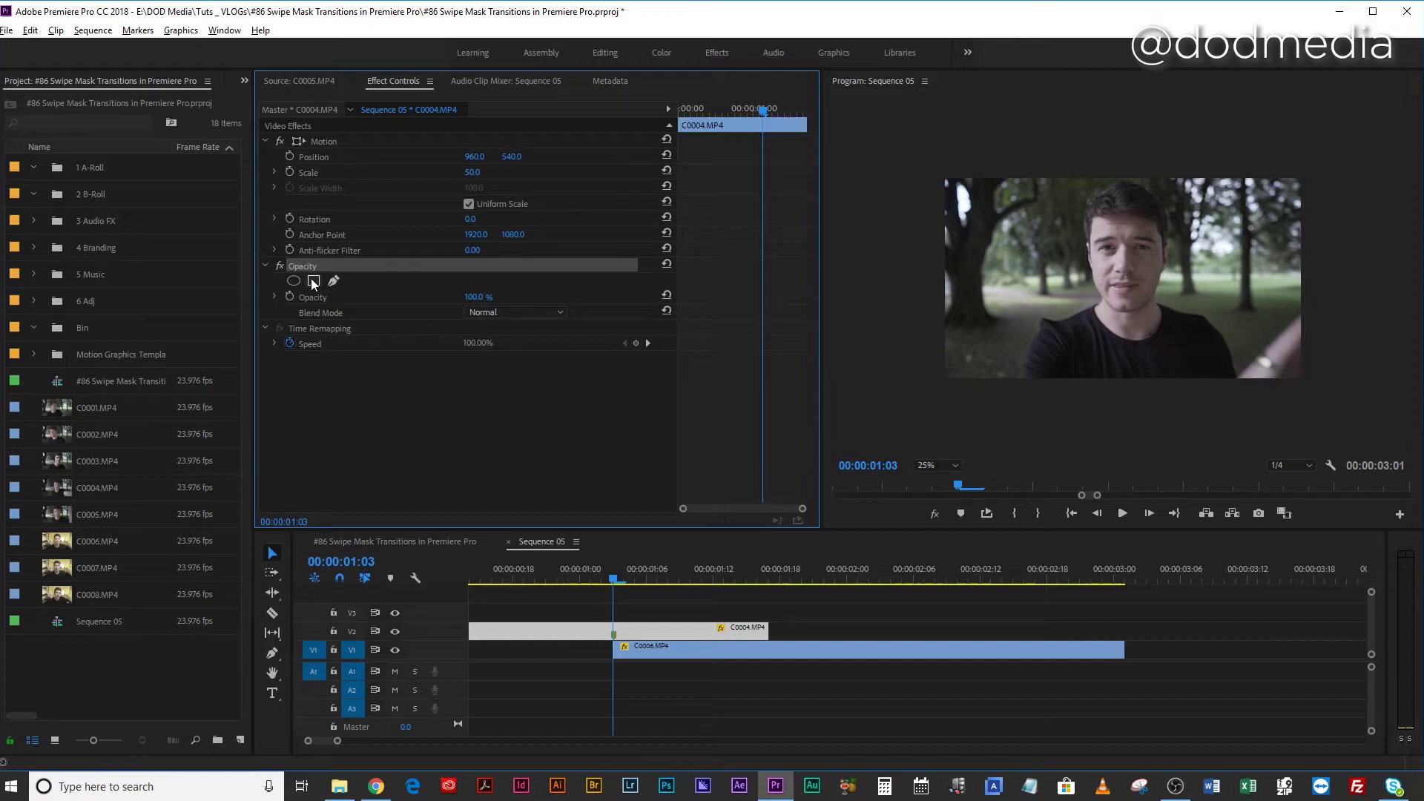
Step: At the hand's entry frame, start a bezier mask with points along the wrist and hand edge
{"action": "left_click", "coordinate": [647, 570]}
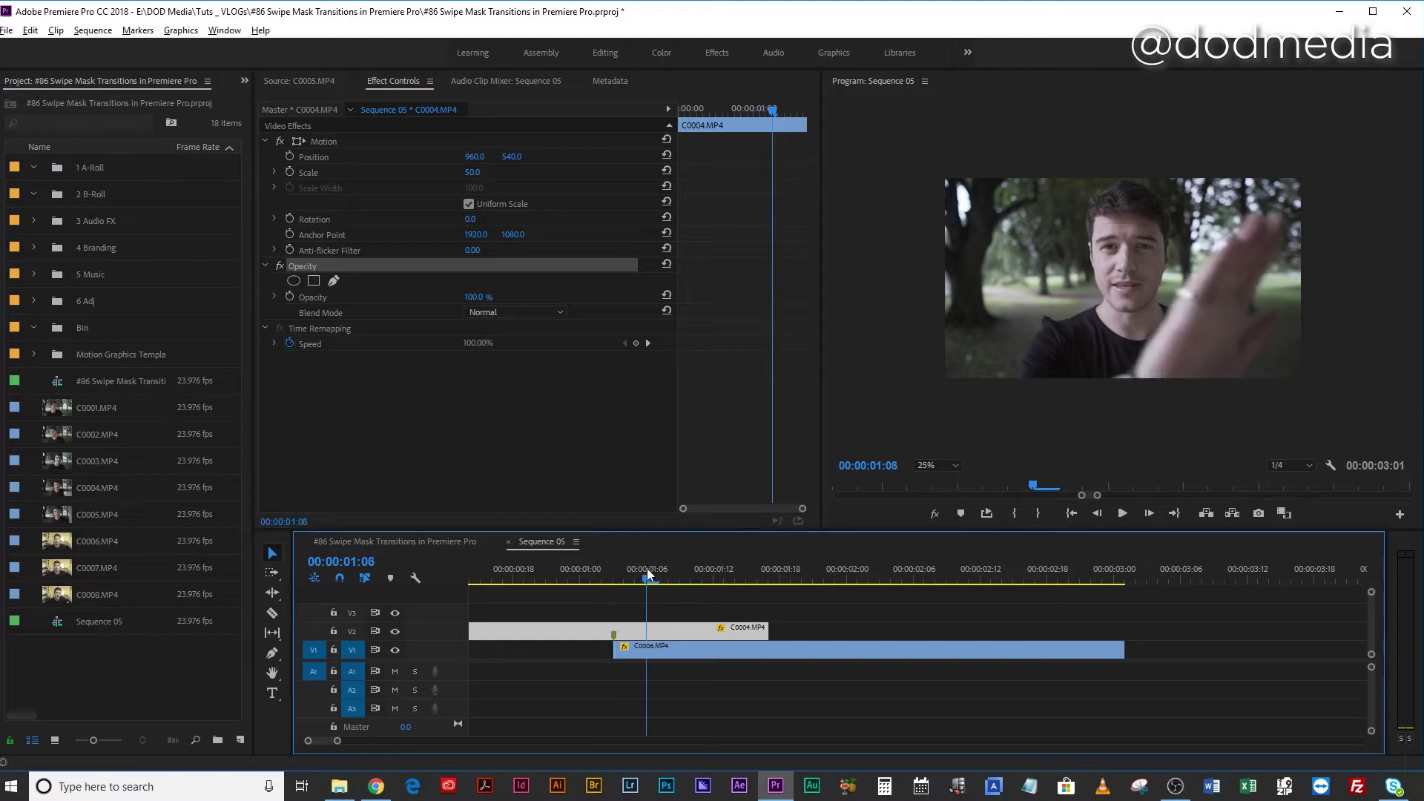
{"action": "left_click_drag", "start_coordinate": [647, 568], "coordinate": [664, 570]}
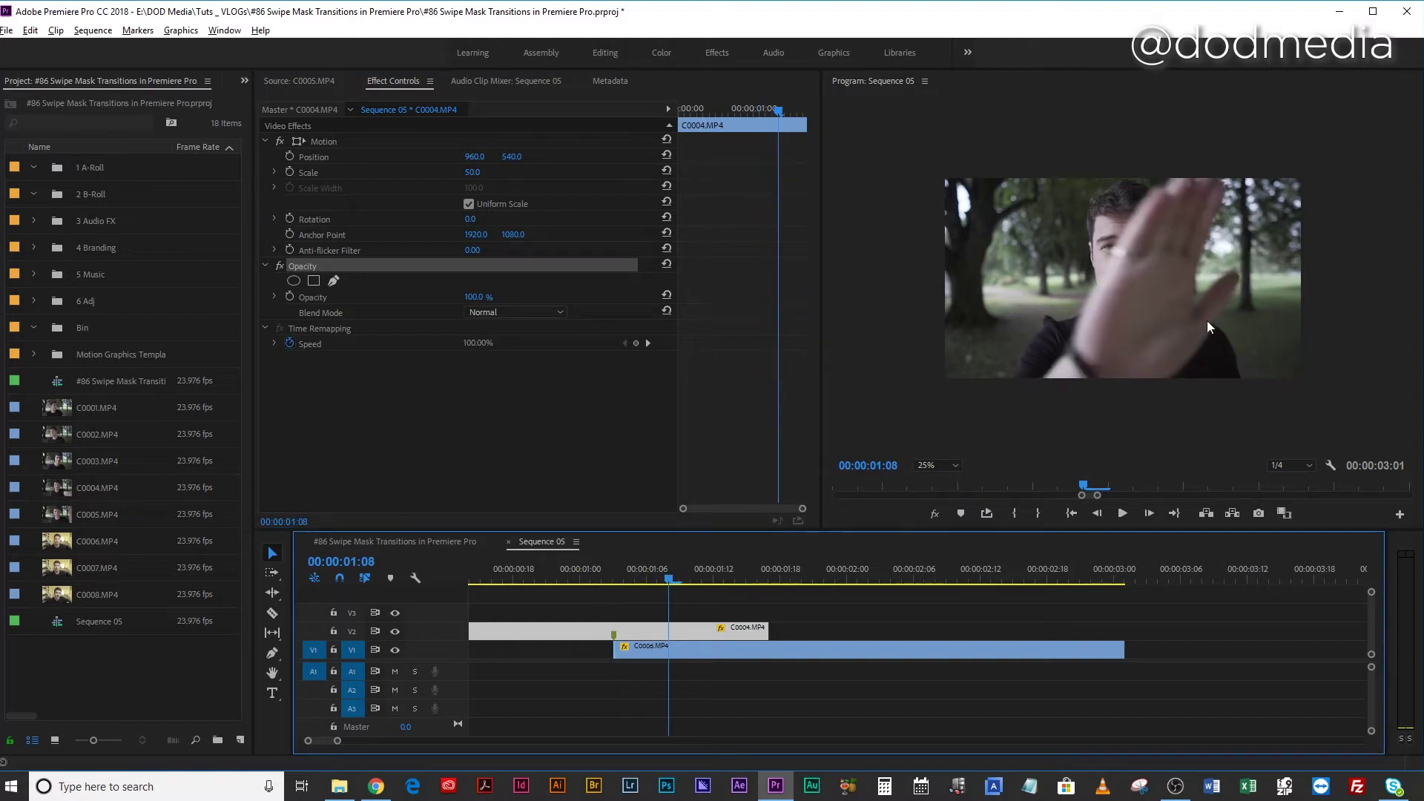
{"action": "mouse_move", "coordinate": [673, 583]}
{"action": "left_mouse_down"}
{"action": "mouse_move", "coordinate": [630, 586]}
{"action": "mouse_move", "coordinate": [679, 587]}
{"action": "left_mouse_up"}
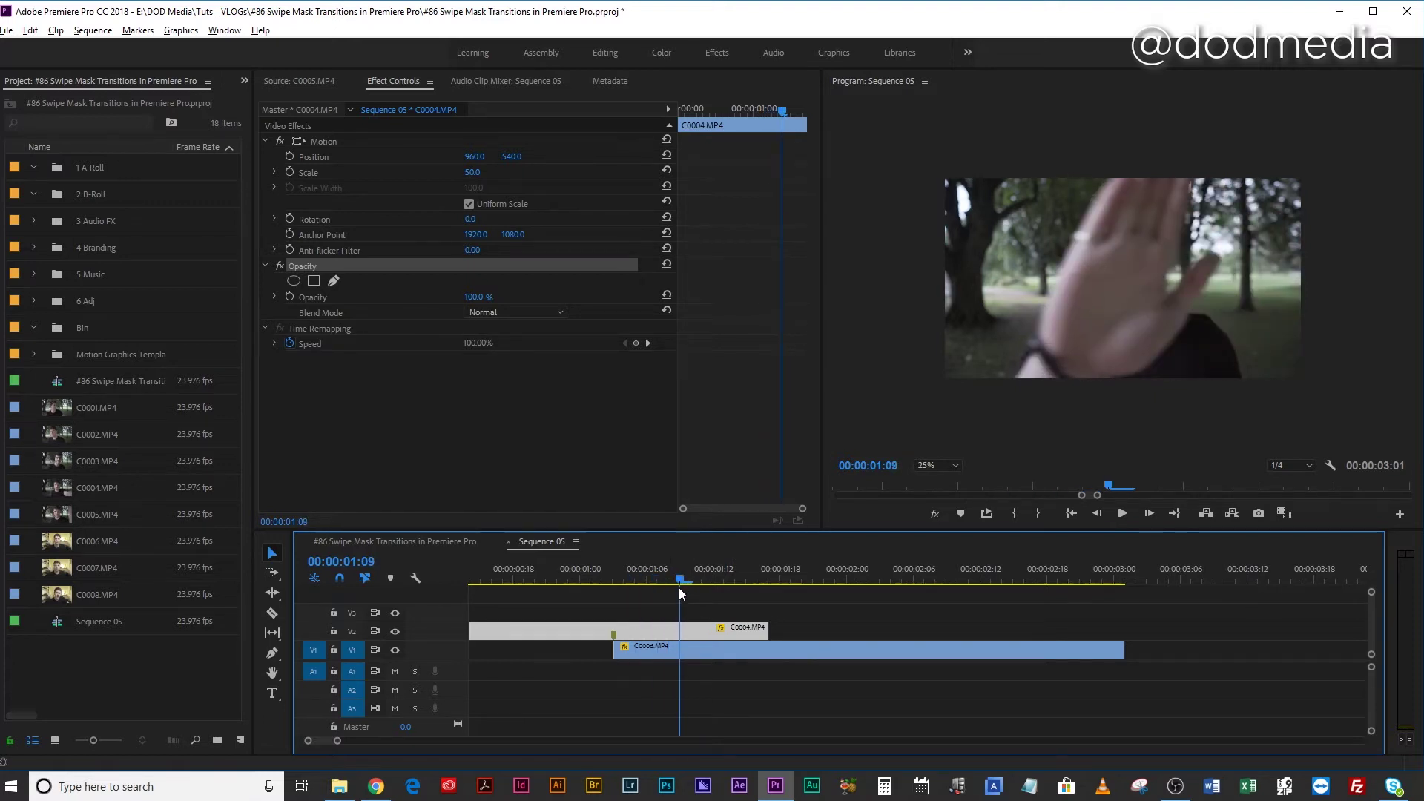
{"action": "left_click_drag", "start_coordinate": [684, 588], "coordinate": [688, 588]}
{"action": "left_click", "coordinate": [334, 281]}
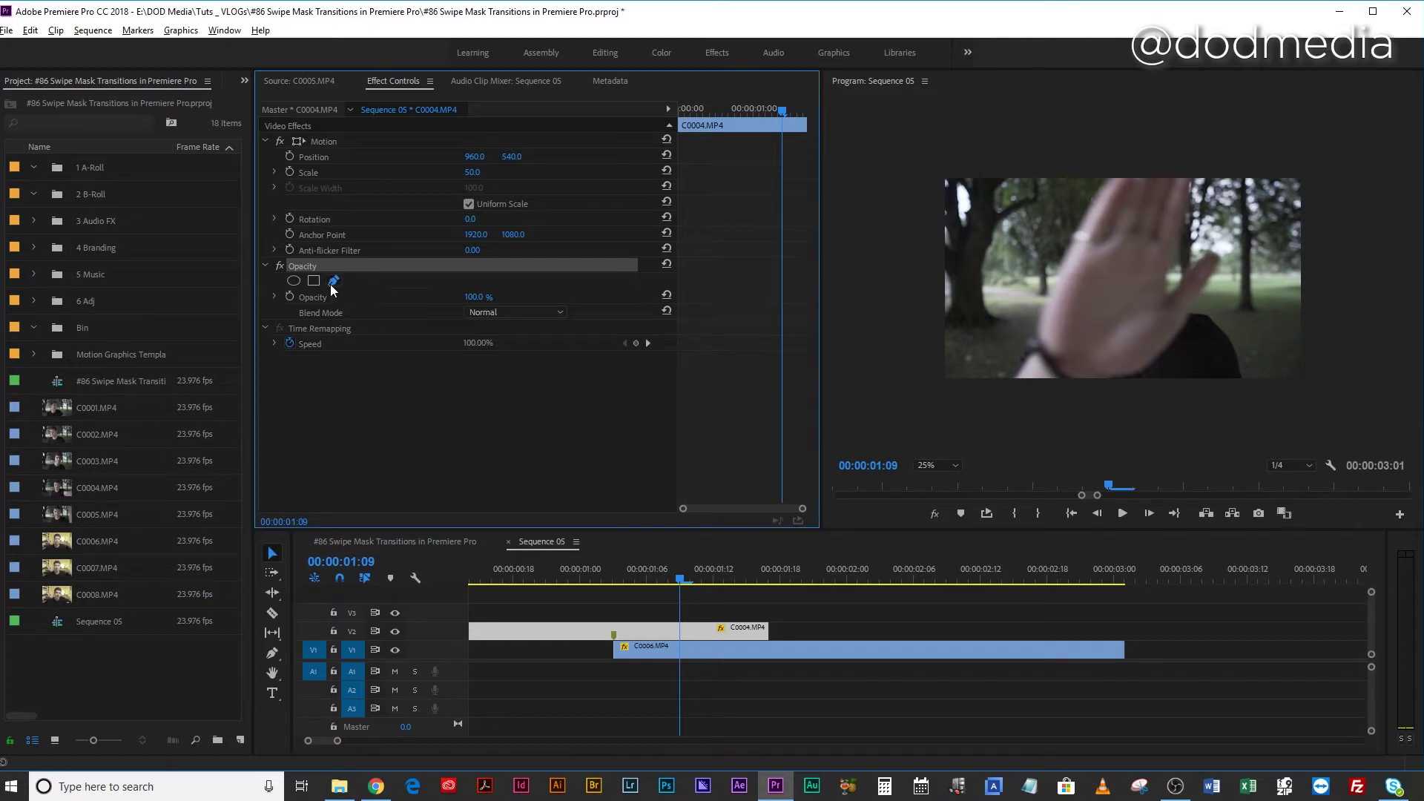
{"action": "left_click", "coordinate": [1091, 422]}
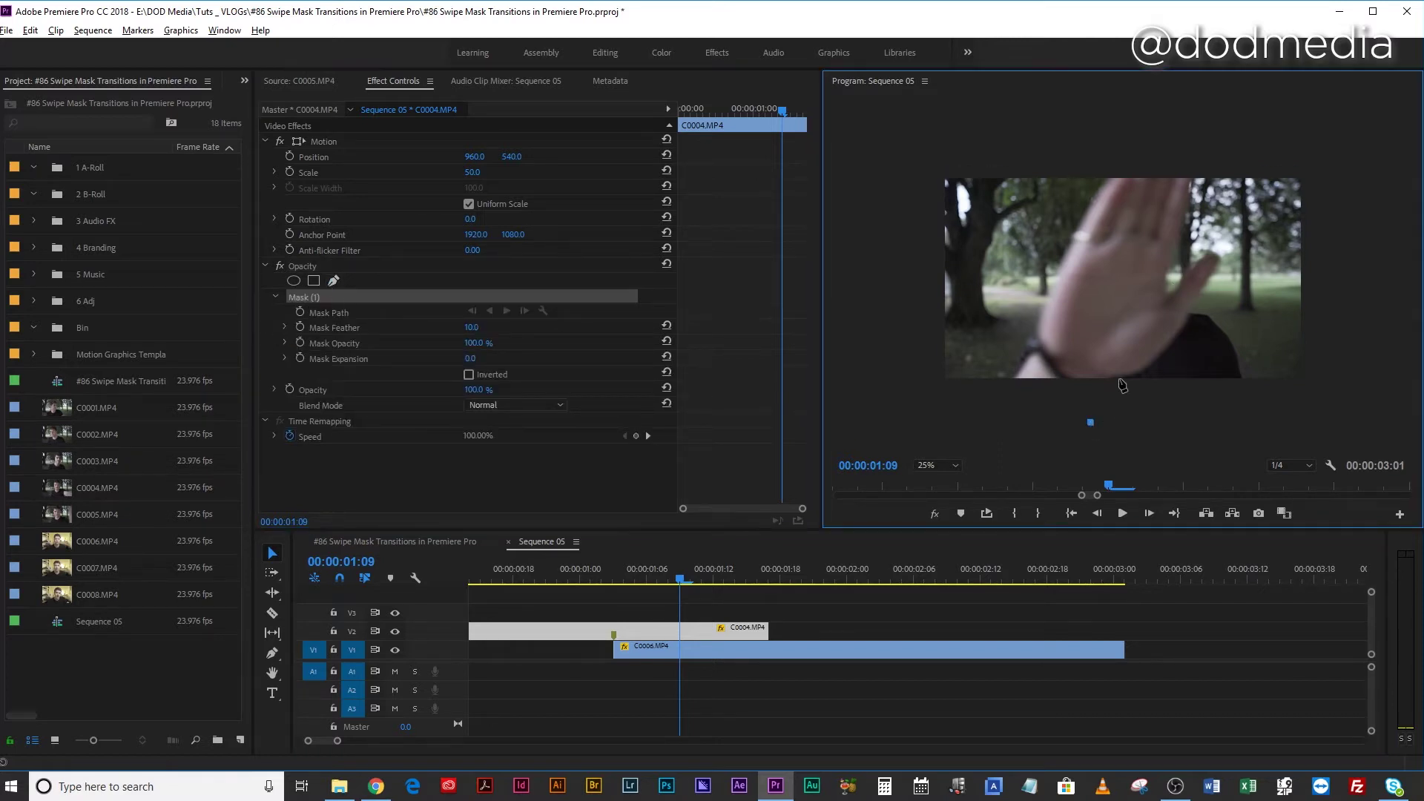
{"action": "left_click_drag", "start_coordinate": [1121, 381], "coordinate": [1198, 292]}
{"action": "left_click", "coordinate": [1213, 270]}
{"action": "left_click_drag", "start_coordinate": [1212, 256], "coordinate": [1182, 275]}
Step: Continue the mask up the fingers, out to corners past the right edge, and close it
{"action": "left_click", "coordinate": [1168, 296]}
{"action": "left_click_drag", "start_coordinate": [1169, 259], "coordinate": [1178, 242]}
{"action": "left_click", "coordinate": [1188, 198]}
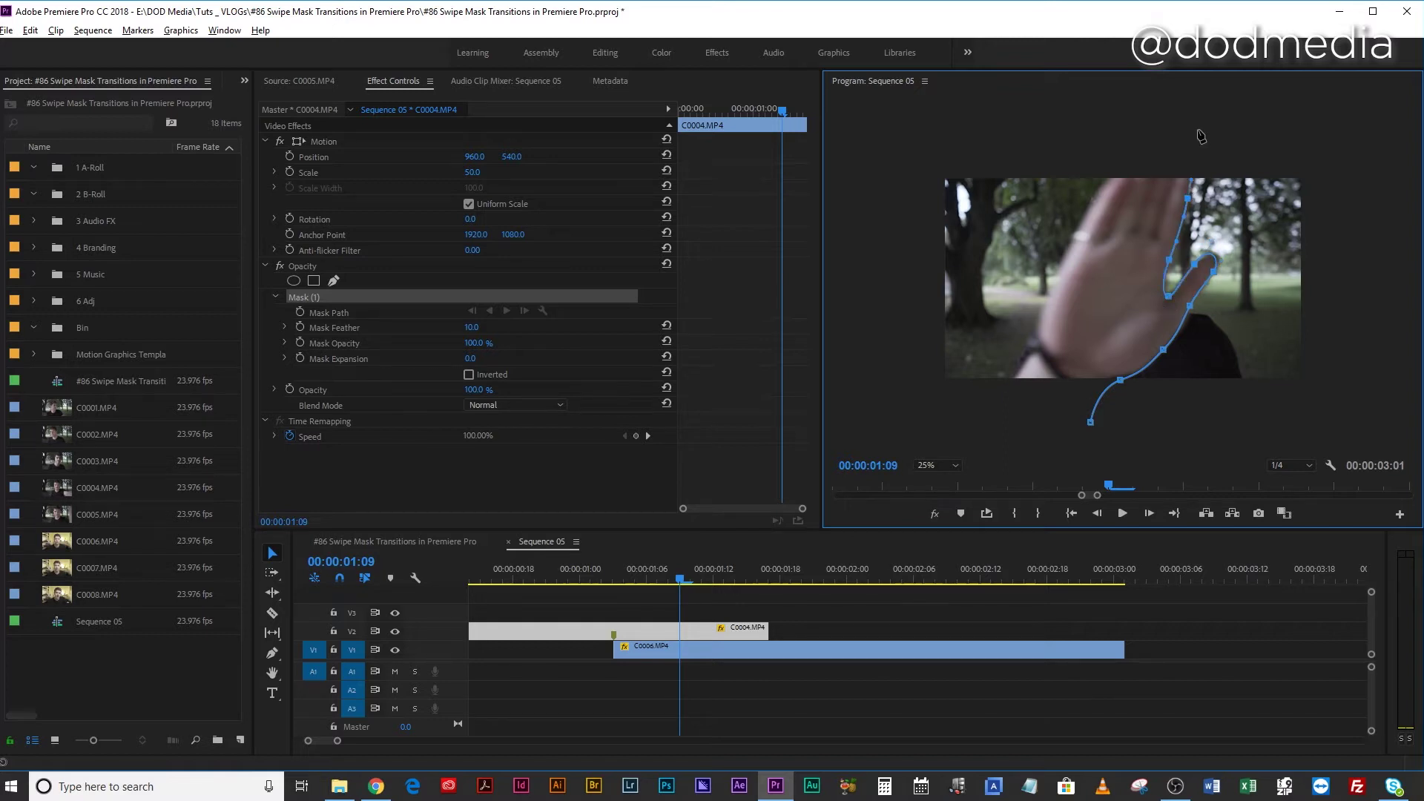
{"action": "left_click", "coordinate": [1198, 130]}
{"action": "left_click", "coordinate": [1366, 145]}
{"action": "left_click", "coordinate": [1365, 431]}
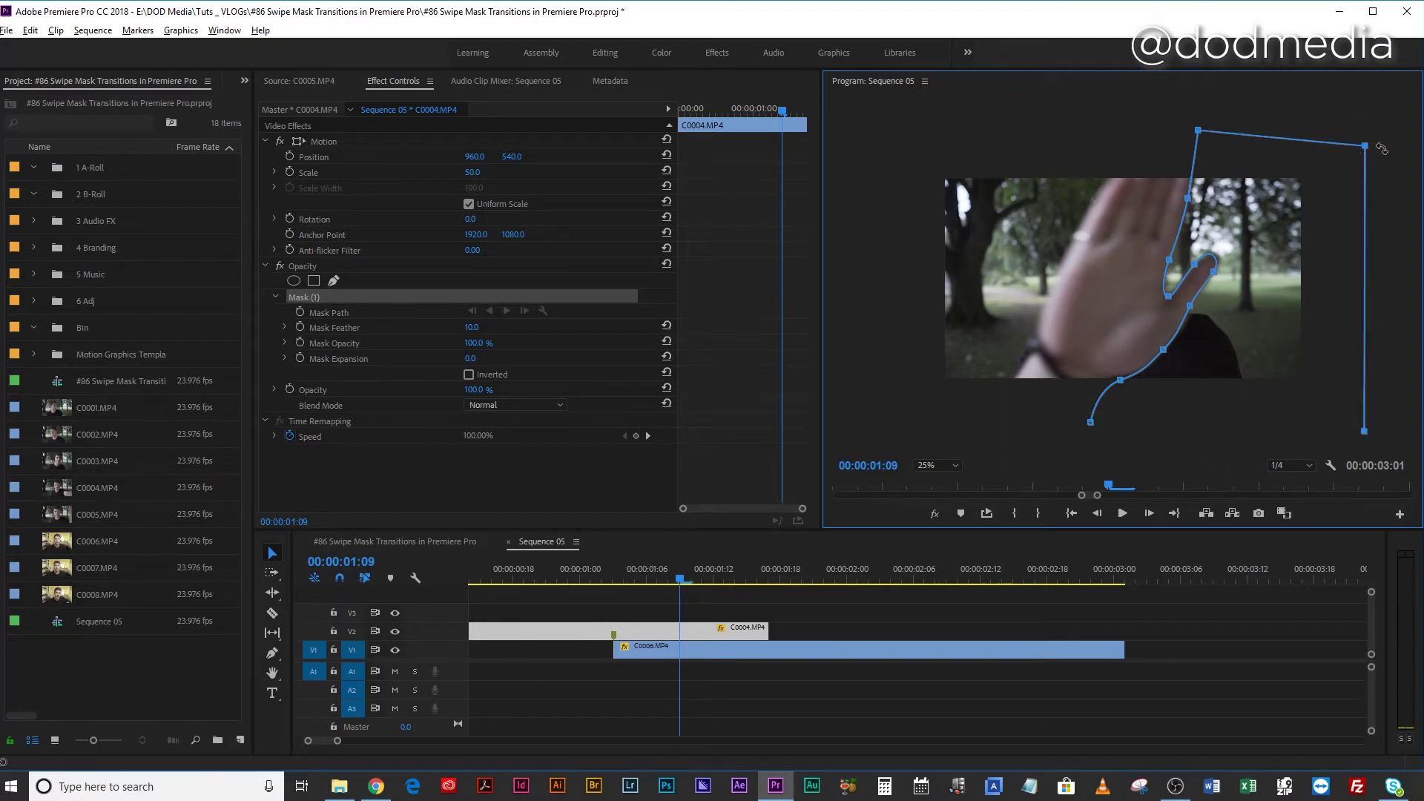
{"action": "left_click", "coordinate": [1091, 422]}
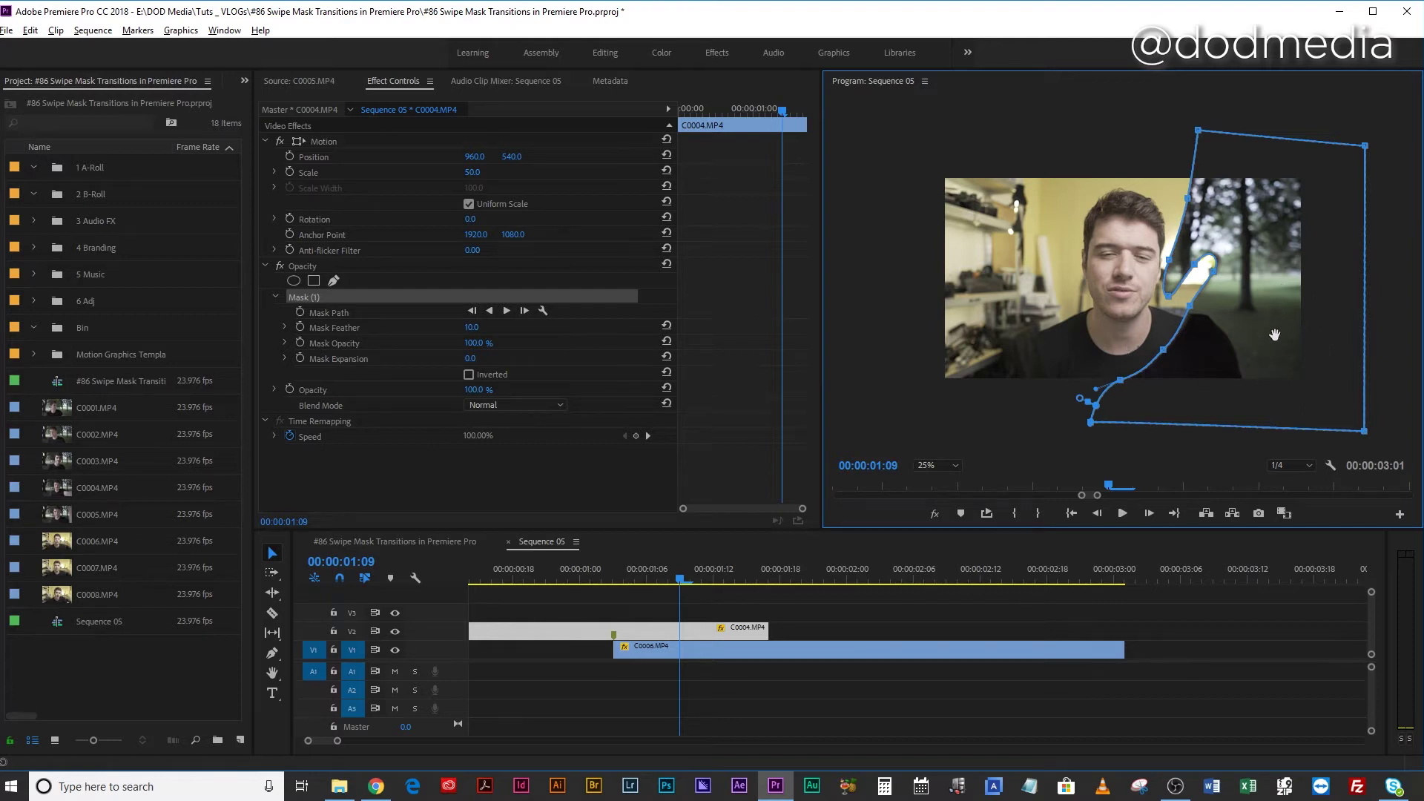
Step: Invert C0004's Mask (1), set Mask Feather to 100, and reselect the V2 clip
{"action": "left_click", "coordinate": [471, 374]}
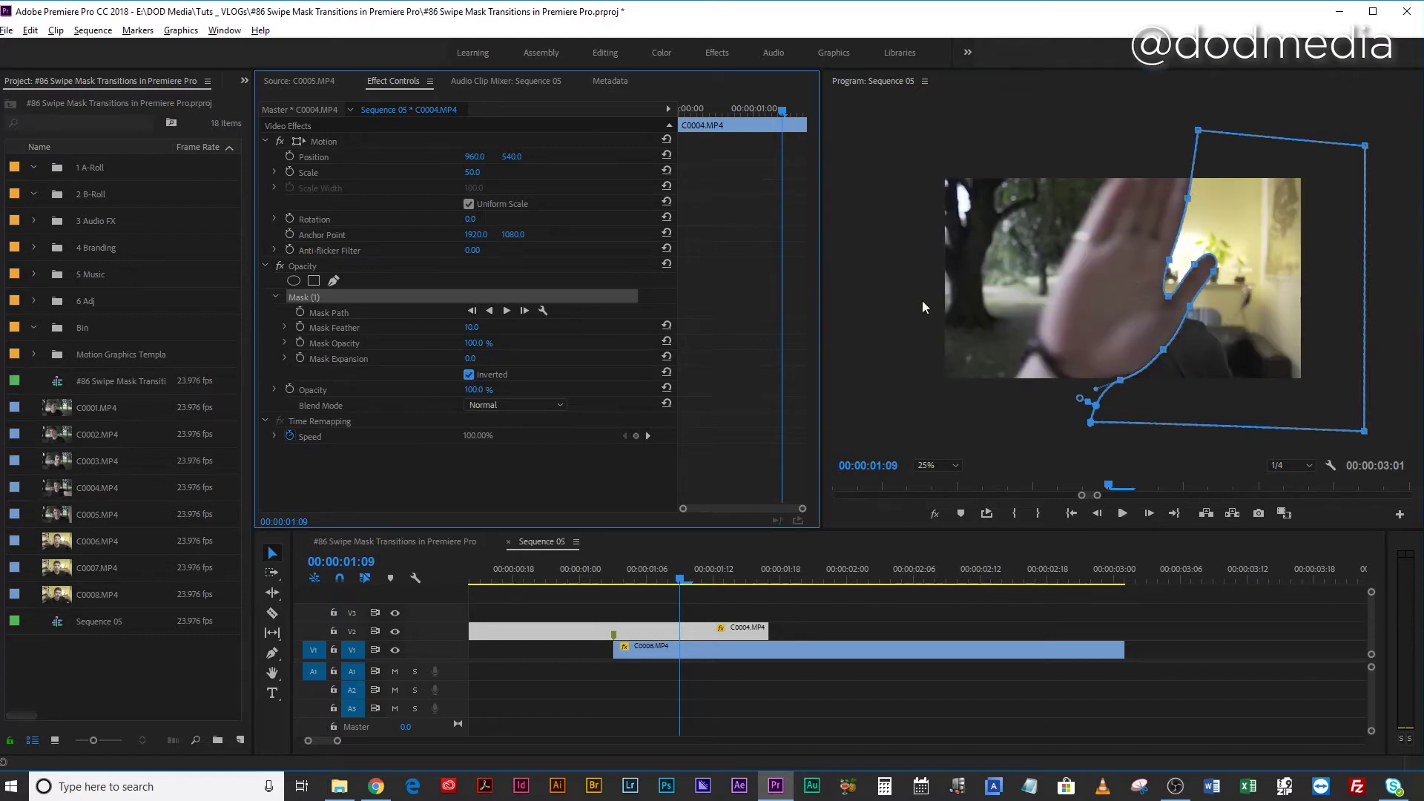
{"action": "left_click", "coordinate": [475, 327]}
{"action": "key", "text": "Return"}
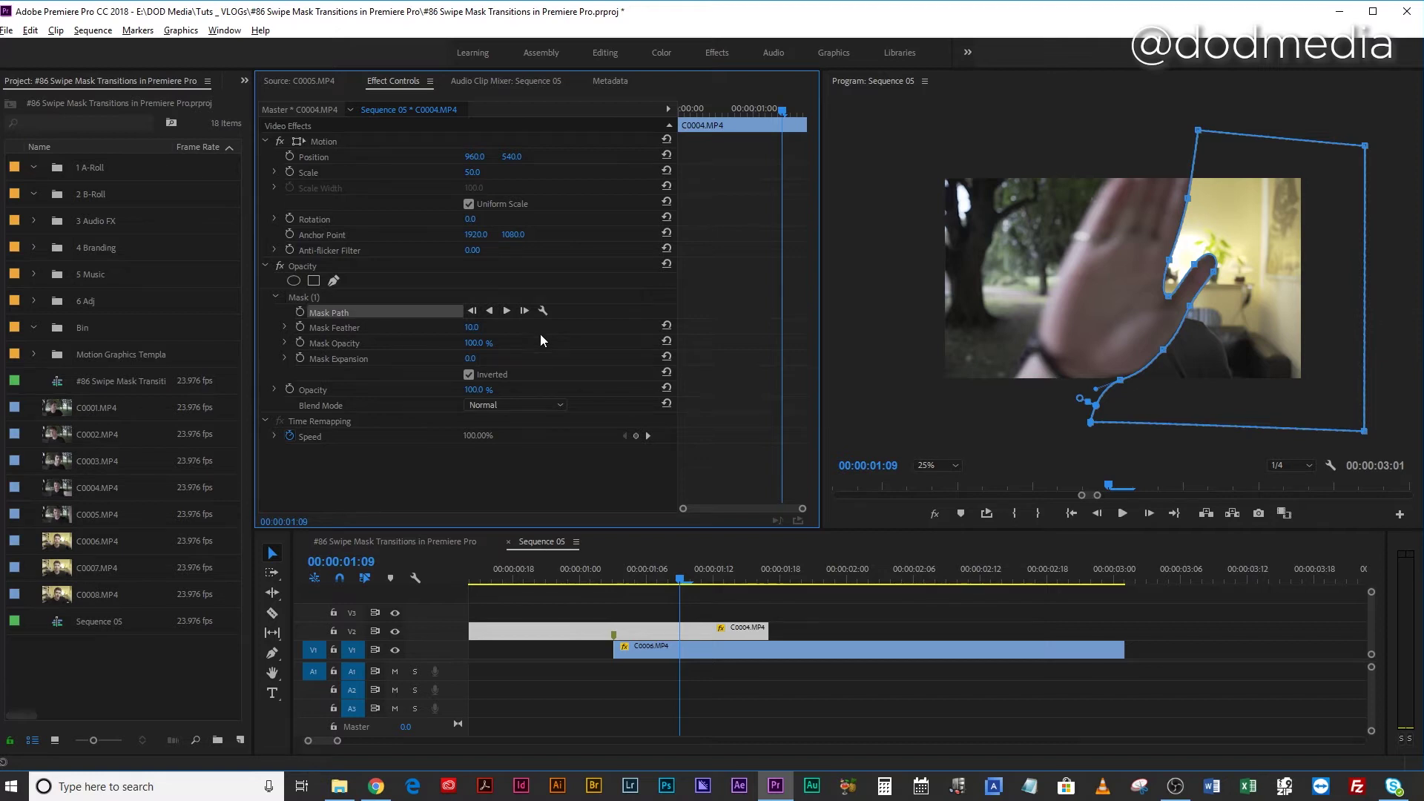
{"action": "left_click", "coordinate": [474, 328]}
{"action": "type", "text": "100"}
{"action": "key", "text": "Return"}
{"action": "key", "text": "ctrl+shift+a"}
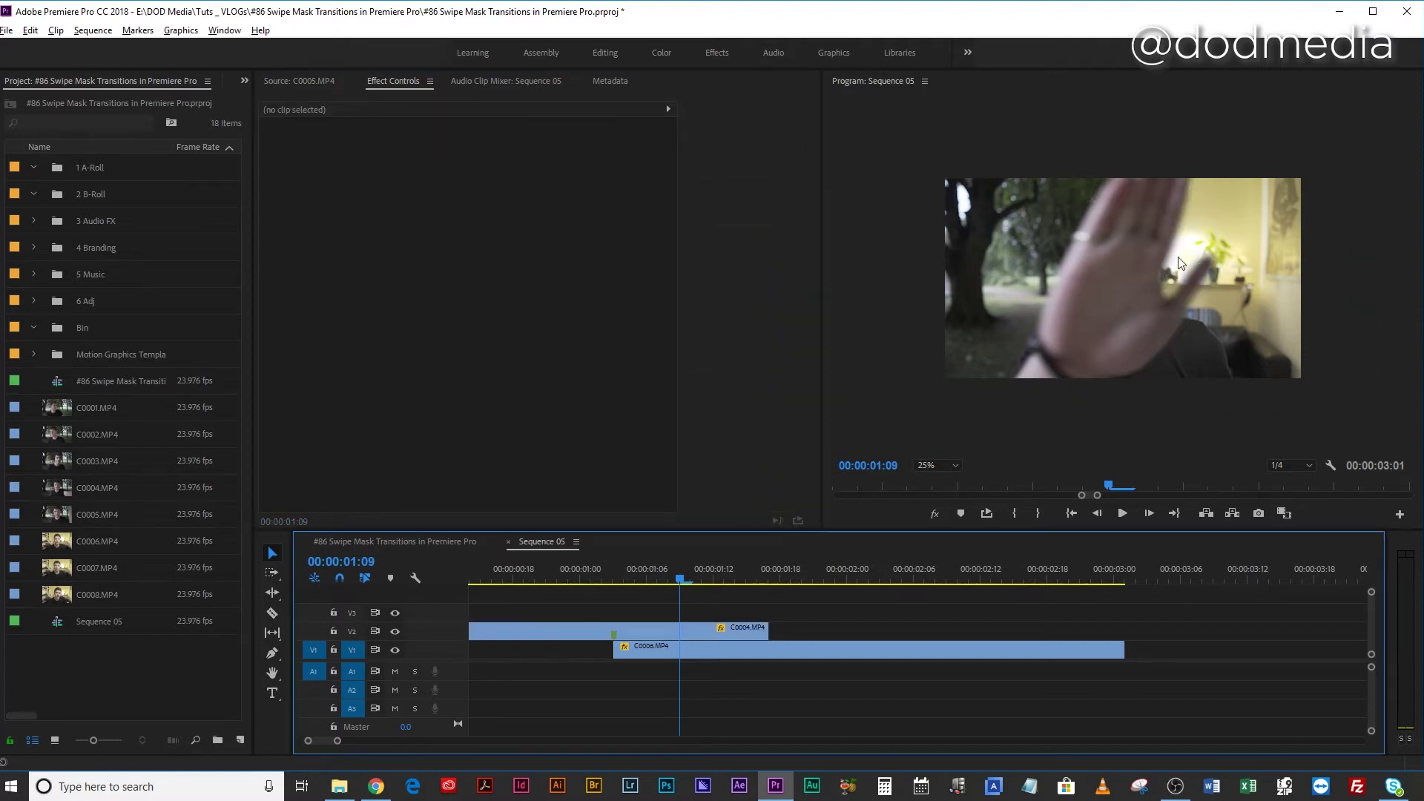
{"action": "left_click", "coordinate": [716, 632]}
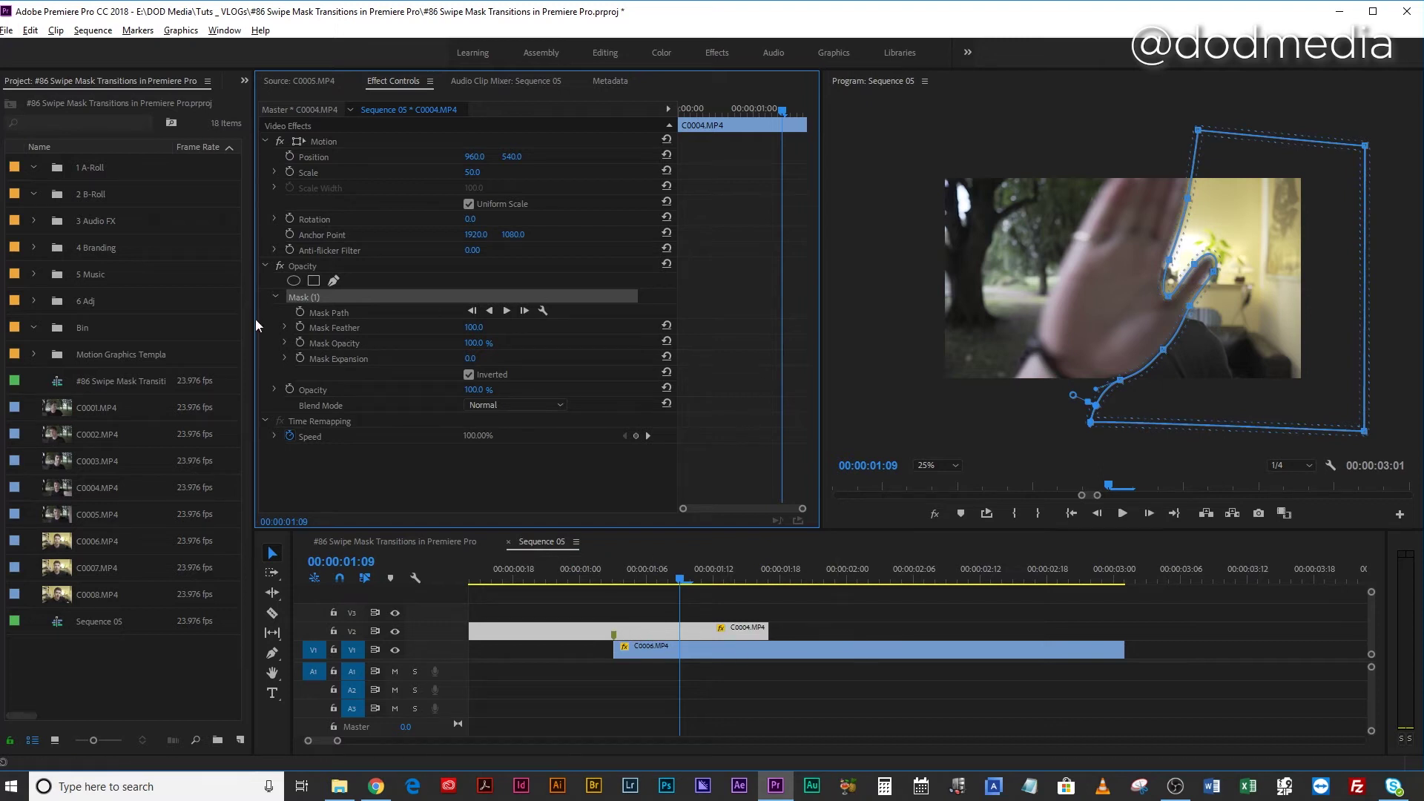
Step: Enable the Mask Path stopwatch, try tracking the mask forward, then undo the tracking
{"action": "left_click", "coordinate": [301, 312]}
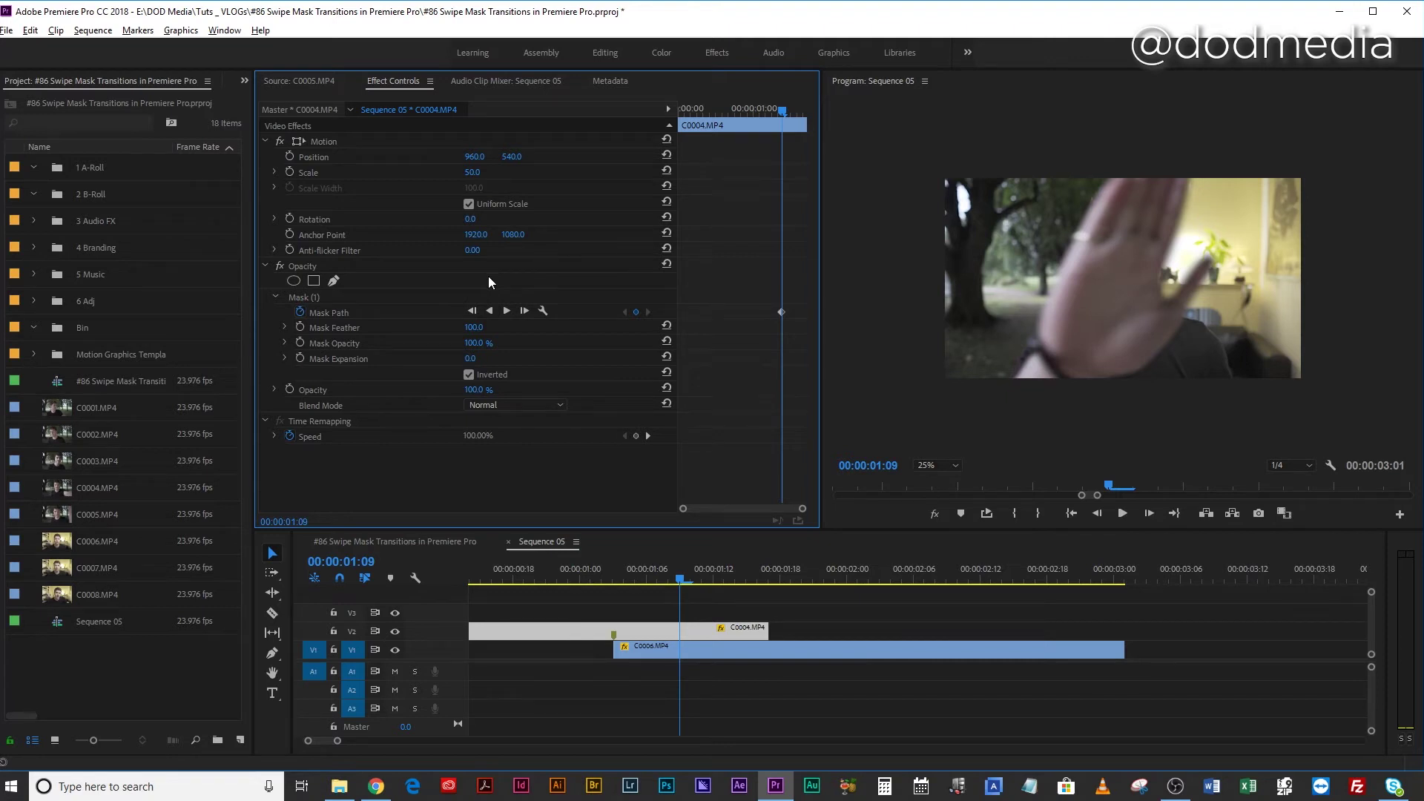
{"action": "left_click", "coordinate": [507, 311]}
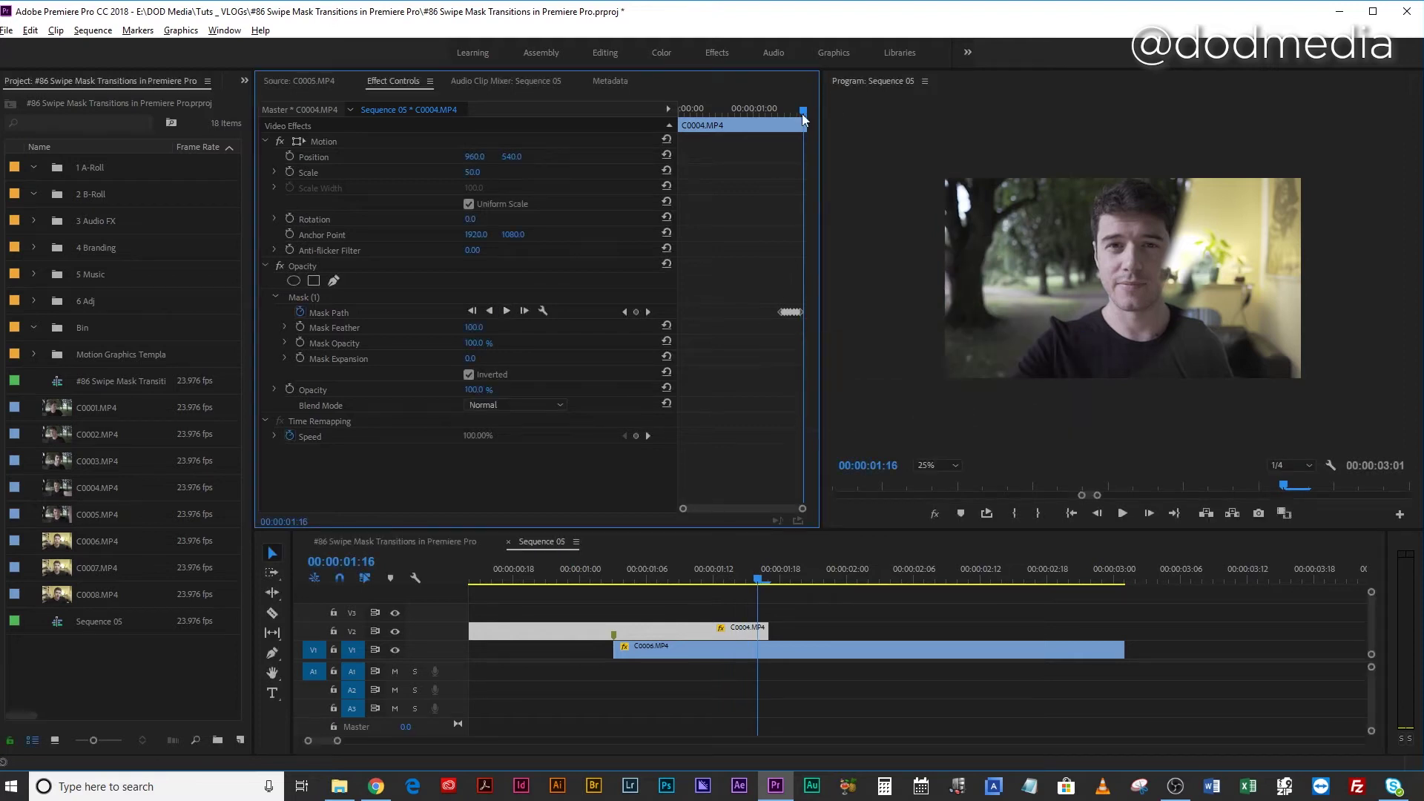
{"action": "left_click_drag", "start_coordinate": [803, 112], "coordinate": [781, 113]}
{"action": "key", "text": "ctrl+z"}
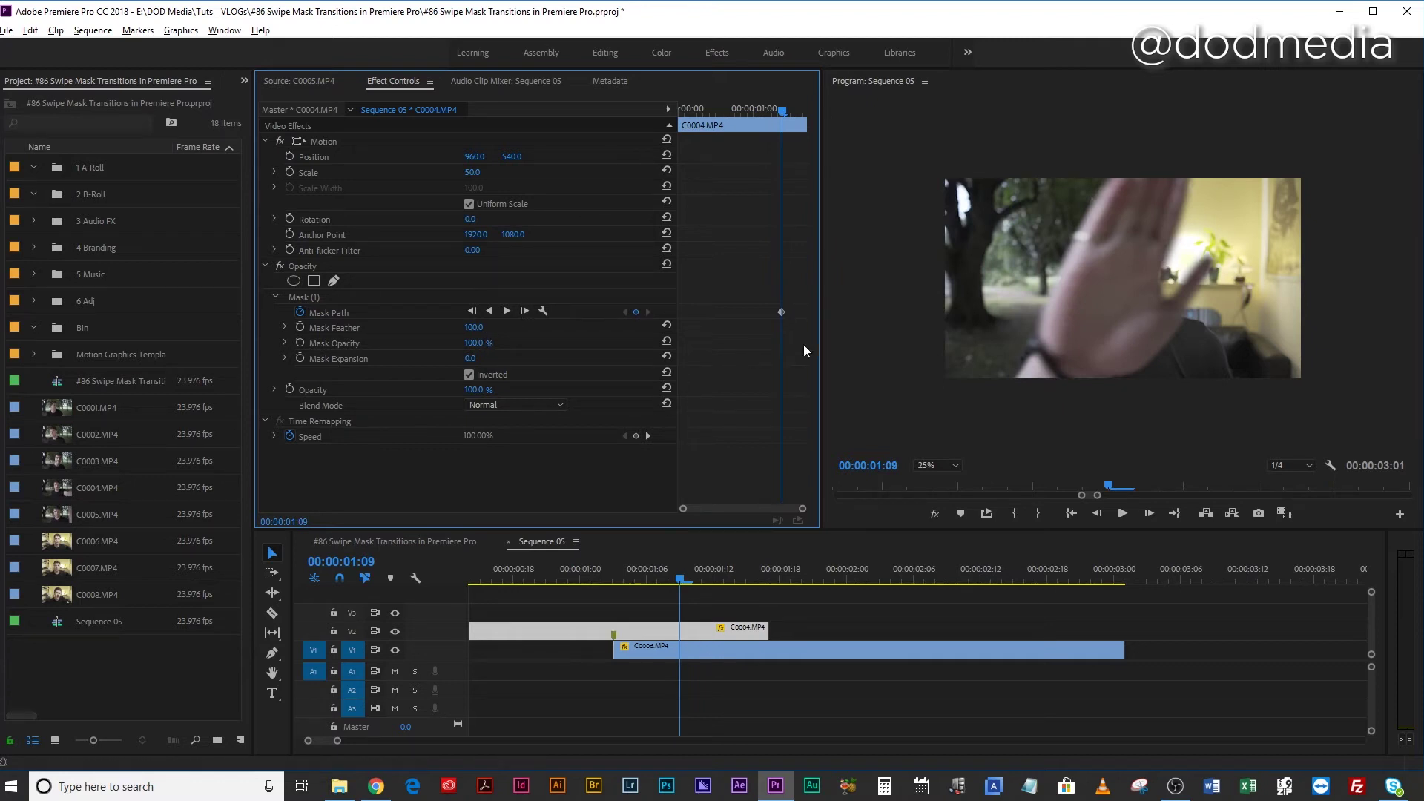
Step: At 01:03, add a Mask Path keyframe and drag the mask off the frame's right edge
{"action": "left_click", "coordinate": [625, 570]}
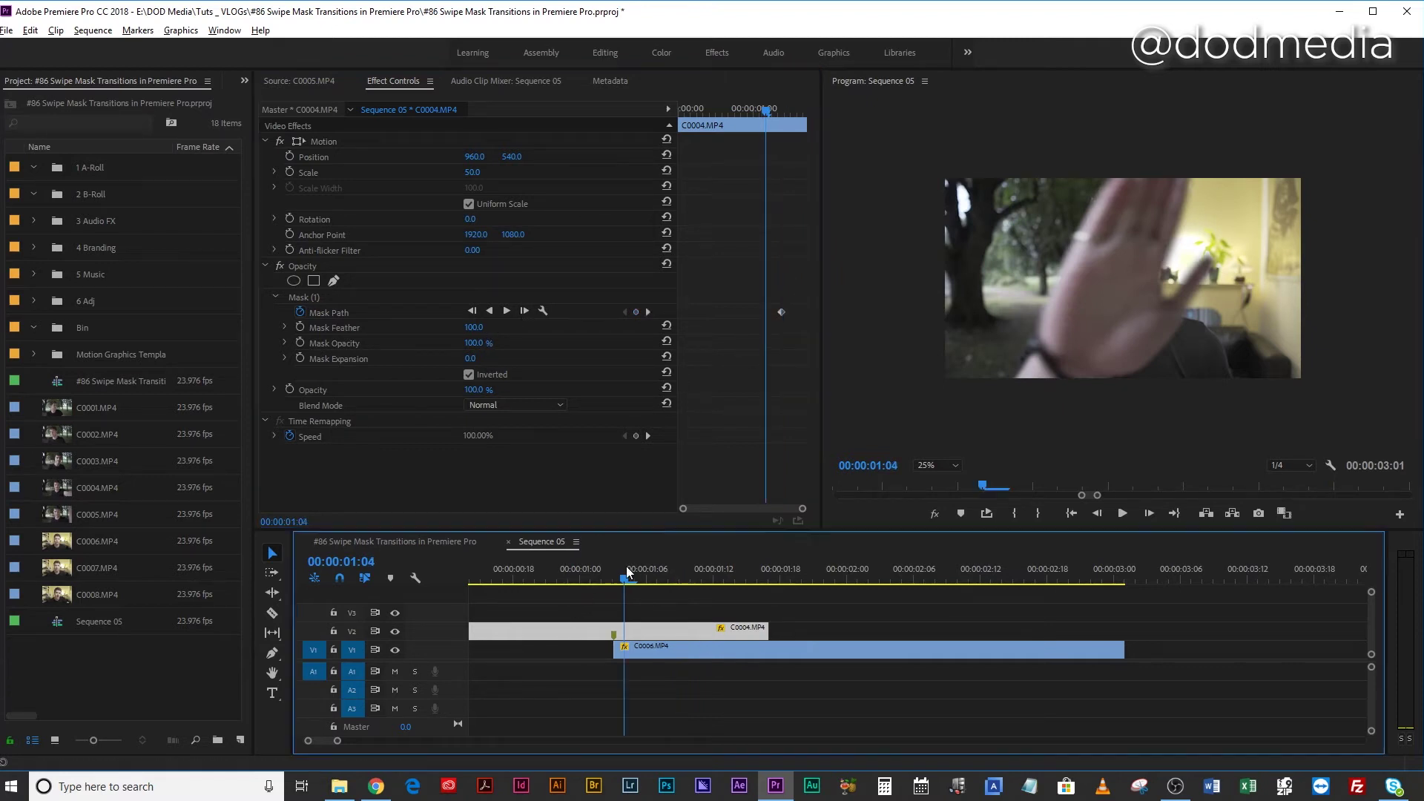
{"action": "key", "text": "Left"}
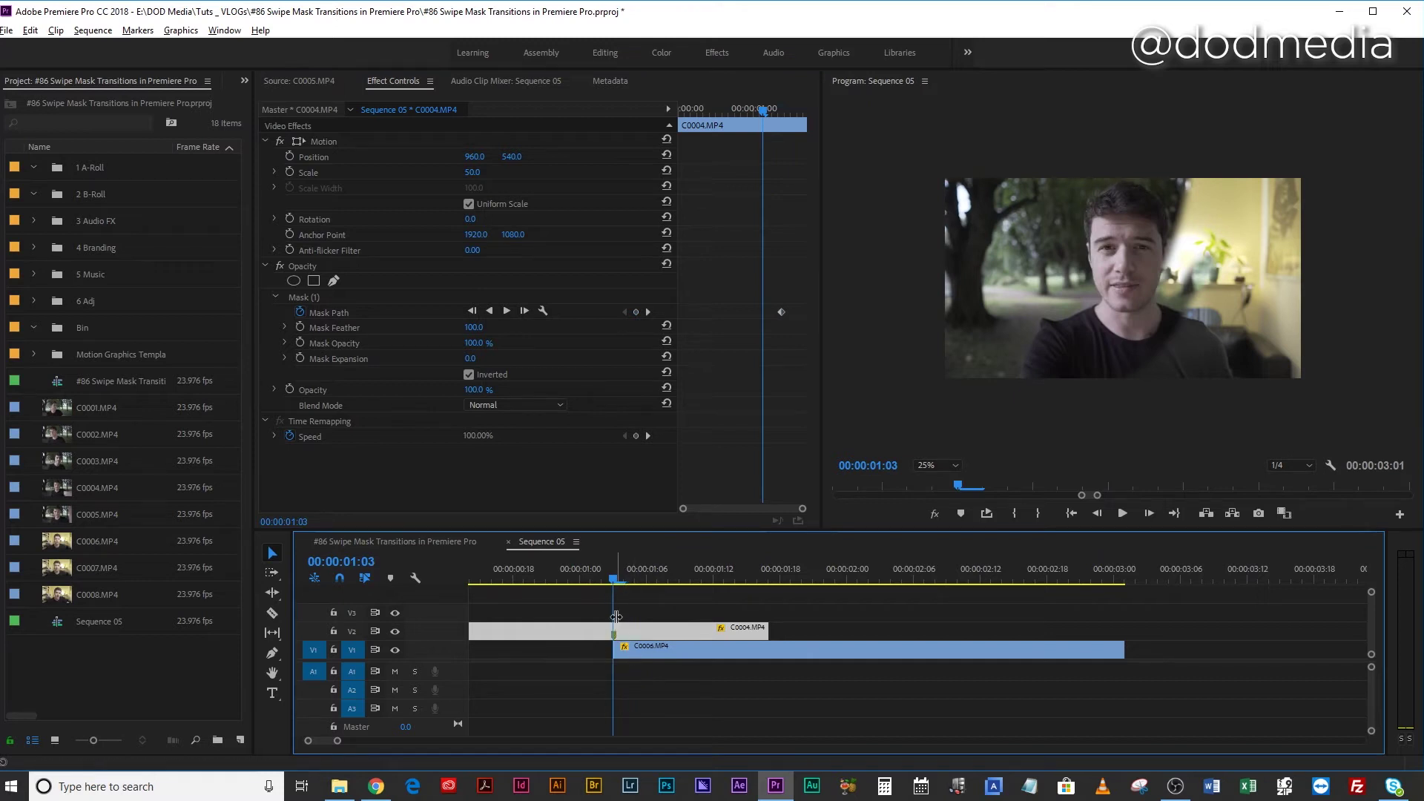
{"action": "left_click", "coordinate": [635, 312]}
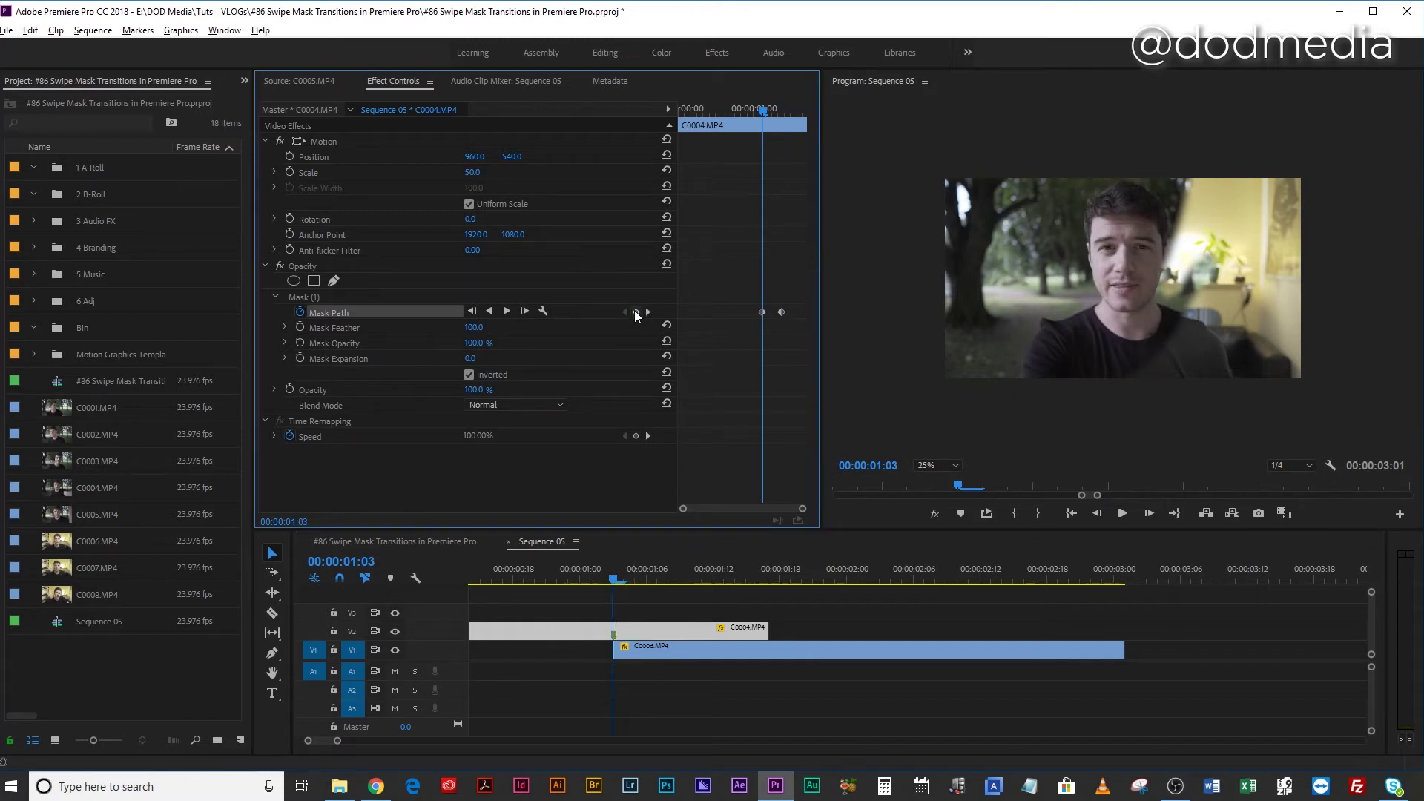
{"action": "left_click", "coordinate": [772, 570]}
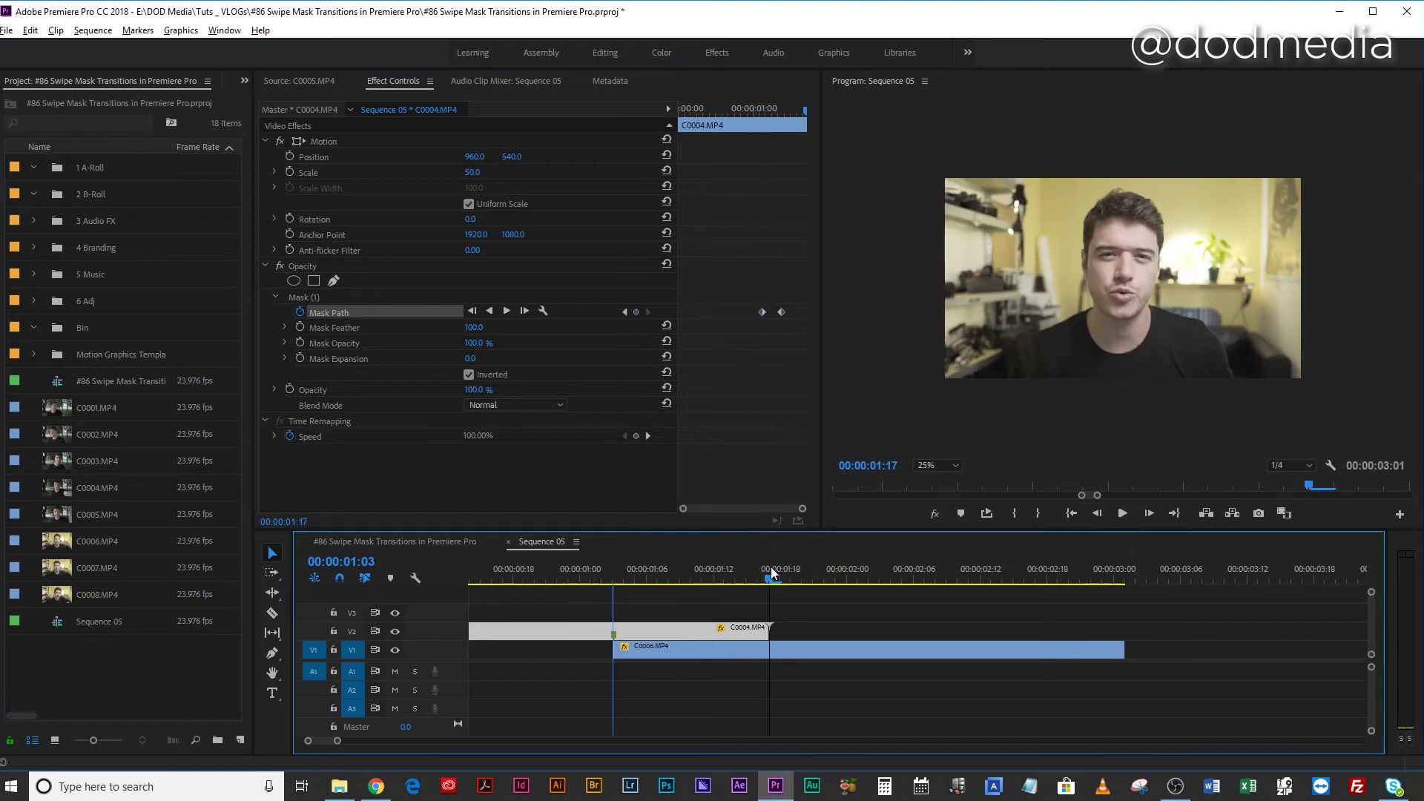
{"action": "left_click", "coordinate": [625, 311]}
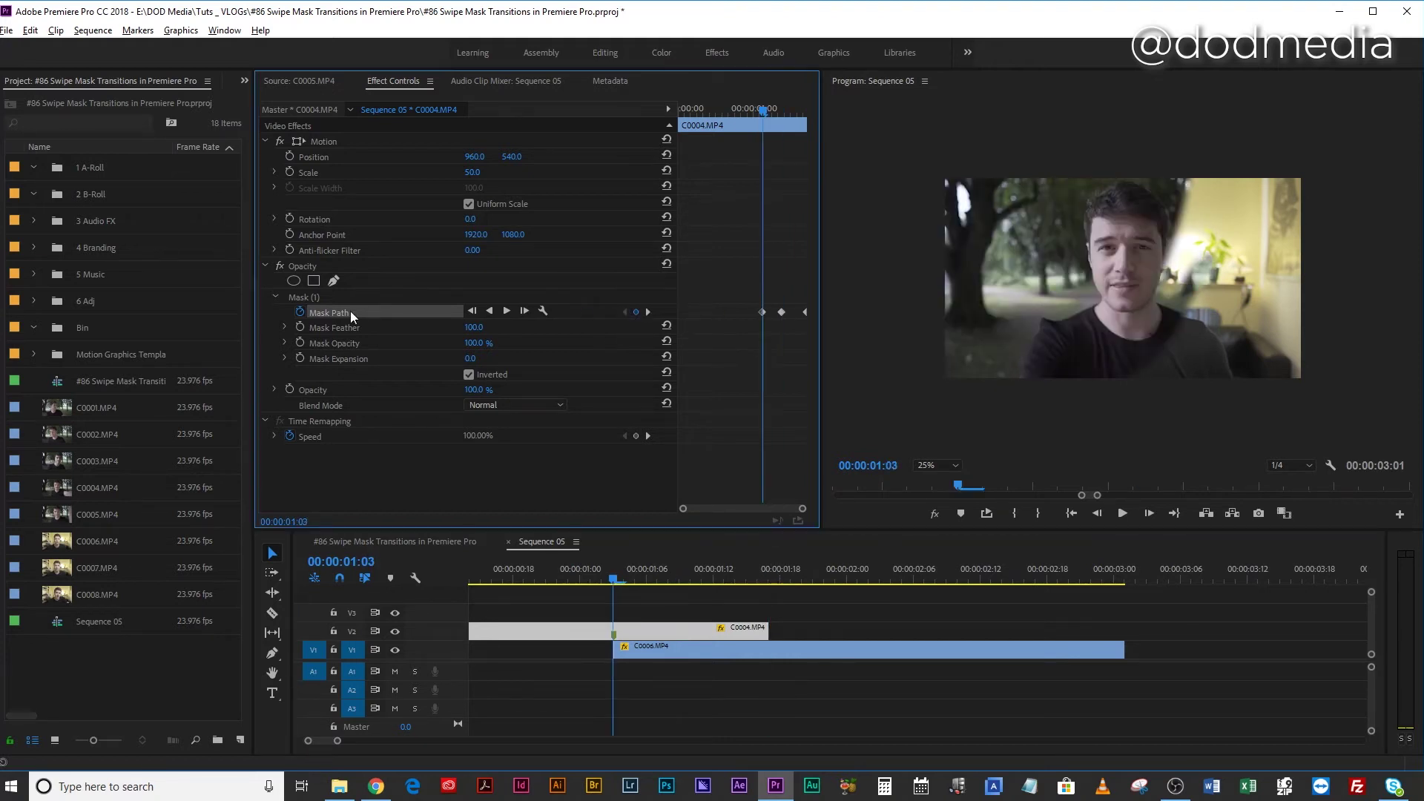
{"action": "left_click", "coordinate": [333, 295]}
{"action": "left_click_drag", "start_coordinate": [1262, 288], "coordinate": [1402, 333]}
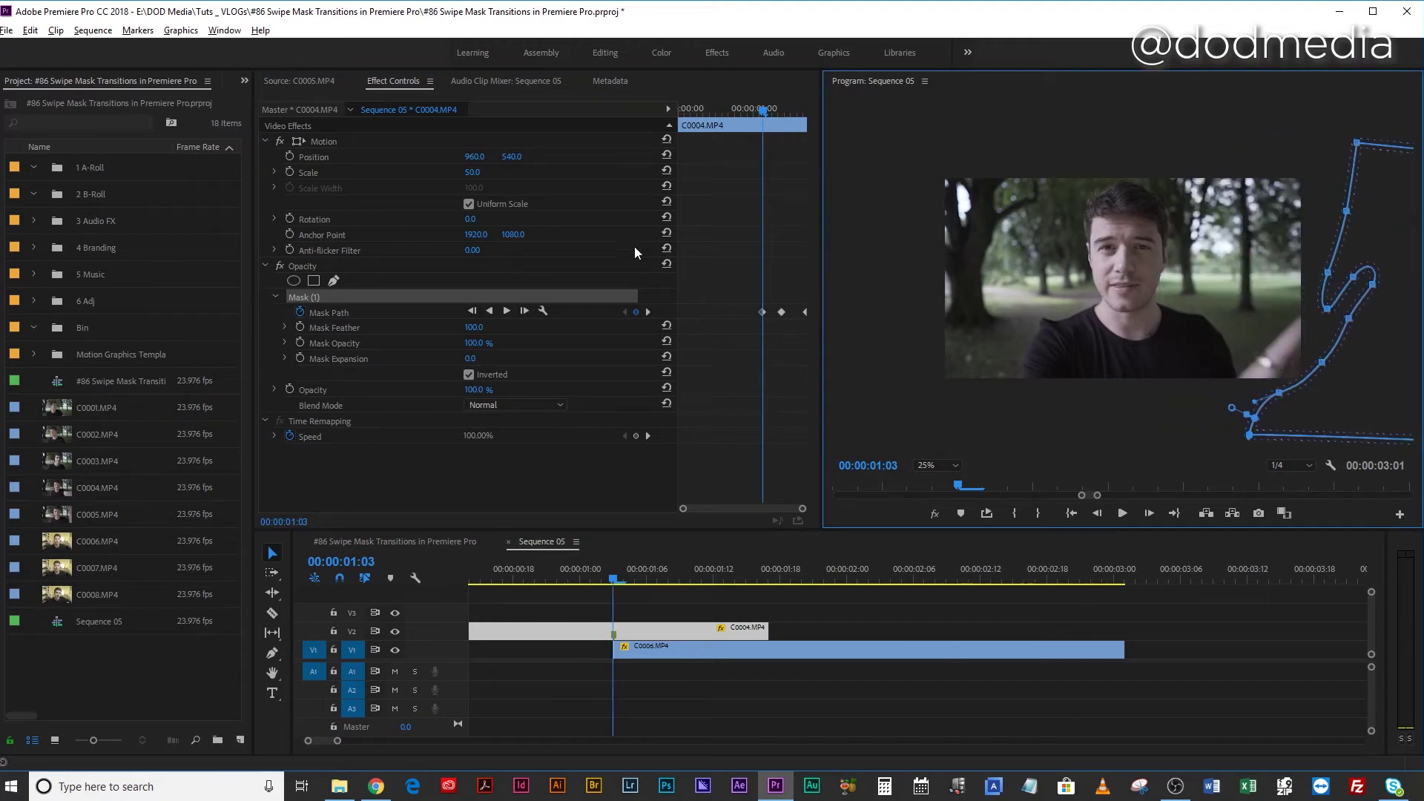
{"action": "left_click", "coordinate": [648, 312]}
Step: Trim the end of C0004.MP4 on V2 slightly longer
{"action": "left_click", "coordinate": [768, 630]}
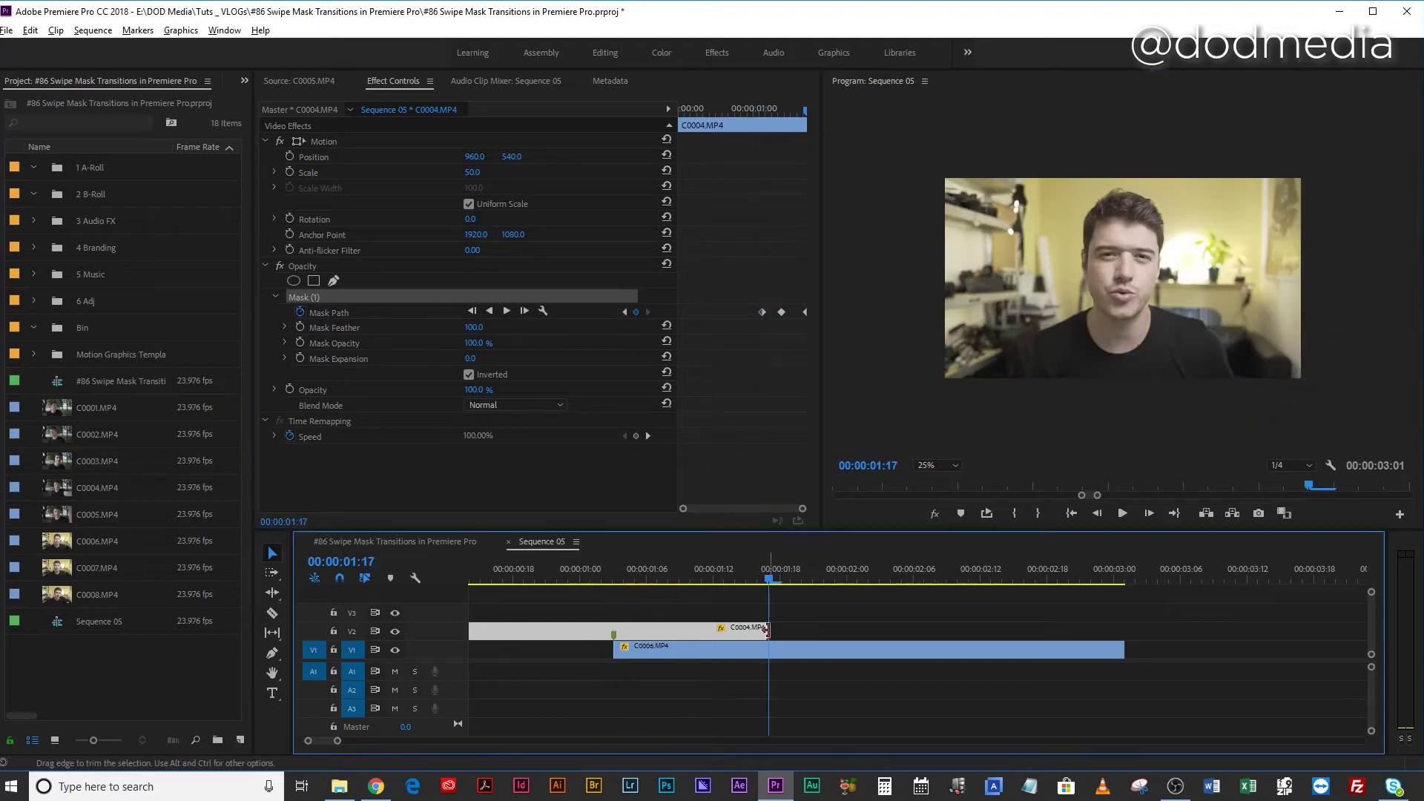
{"action": "left_click", "coordinate": [768, 630]}
{"action": "left_click", "coordinate": [767, 630]}
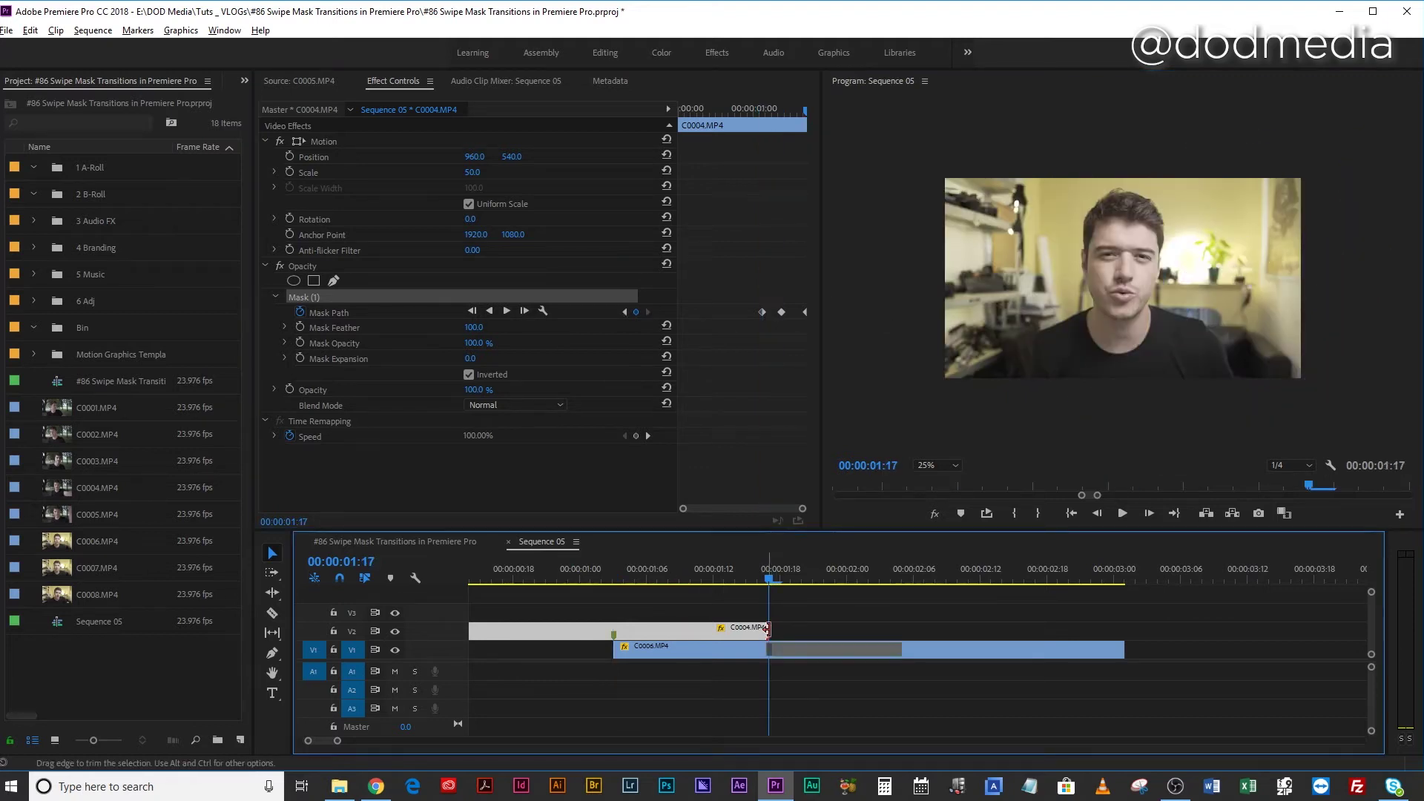
{"action": "left_click_drag", "start_coordinate": [768, 630], "coordinate": [779, 630]}
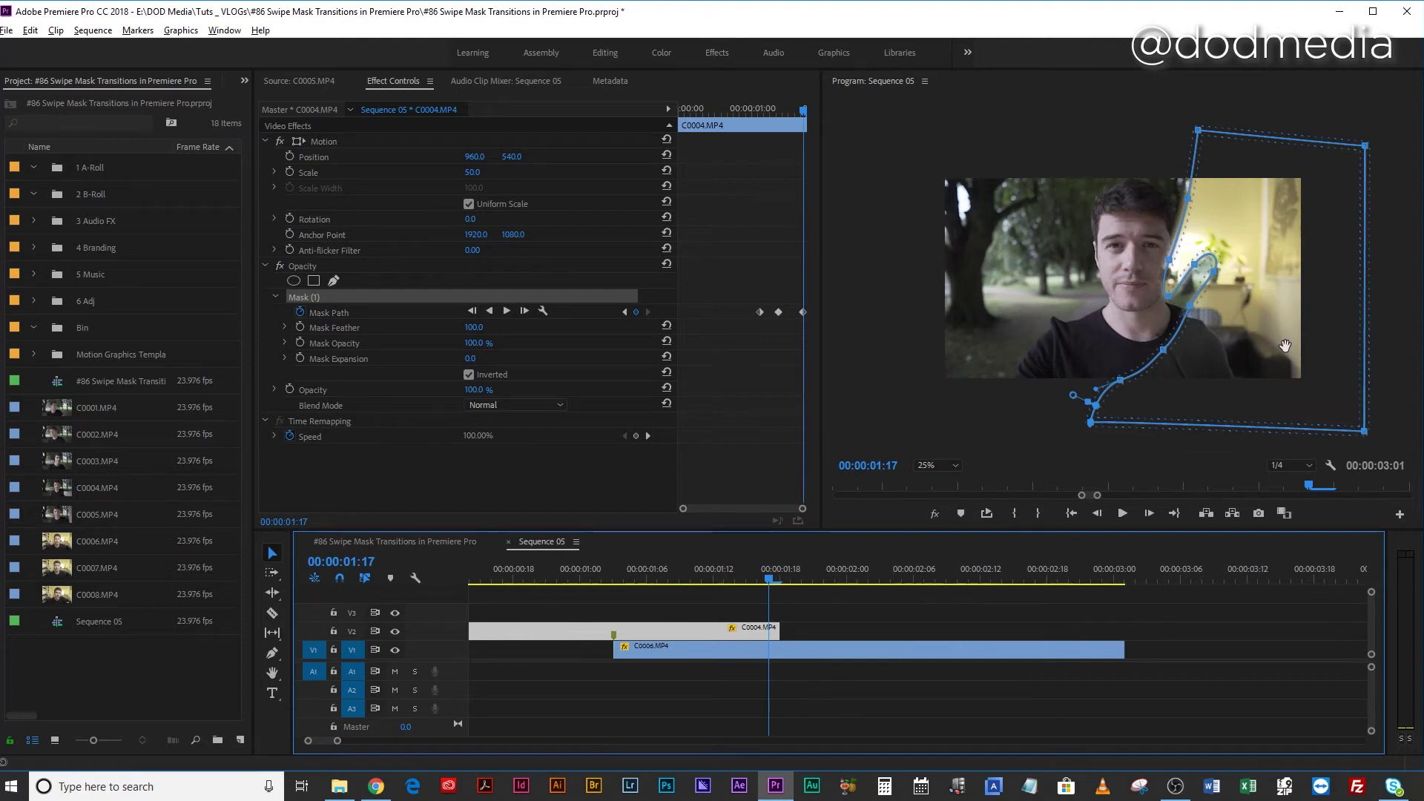
Step: At 01:17, slide the mask left and pull its bottom corner to the frame's right edge
{"action": "left_click_drag", "start_coordinate": [1286, 346], "coordinate": [1007, 338]}
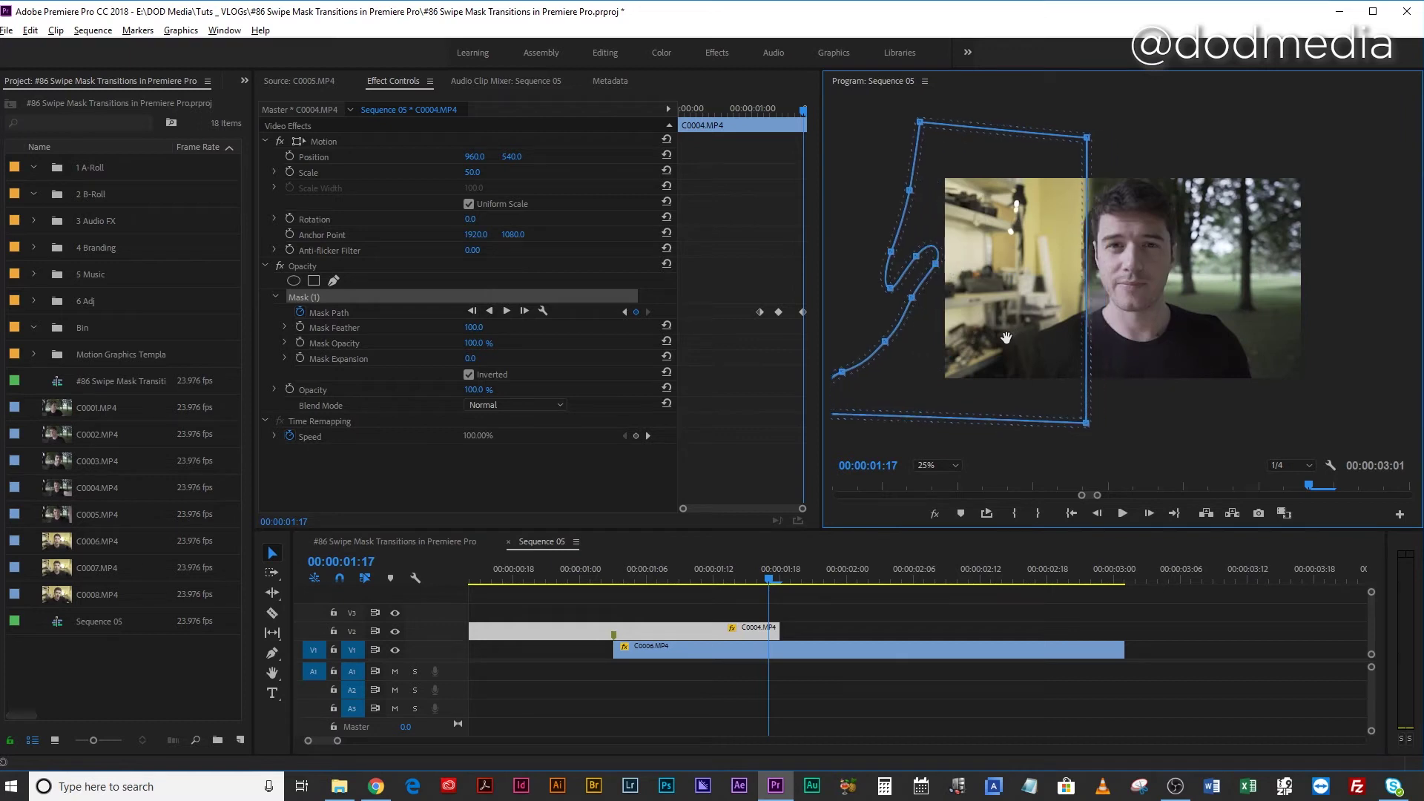
{"action": "left_click_drag", "start_coordinate": [1087, 138], "coordinate": [1371, 135]}
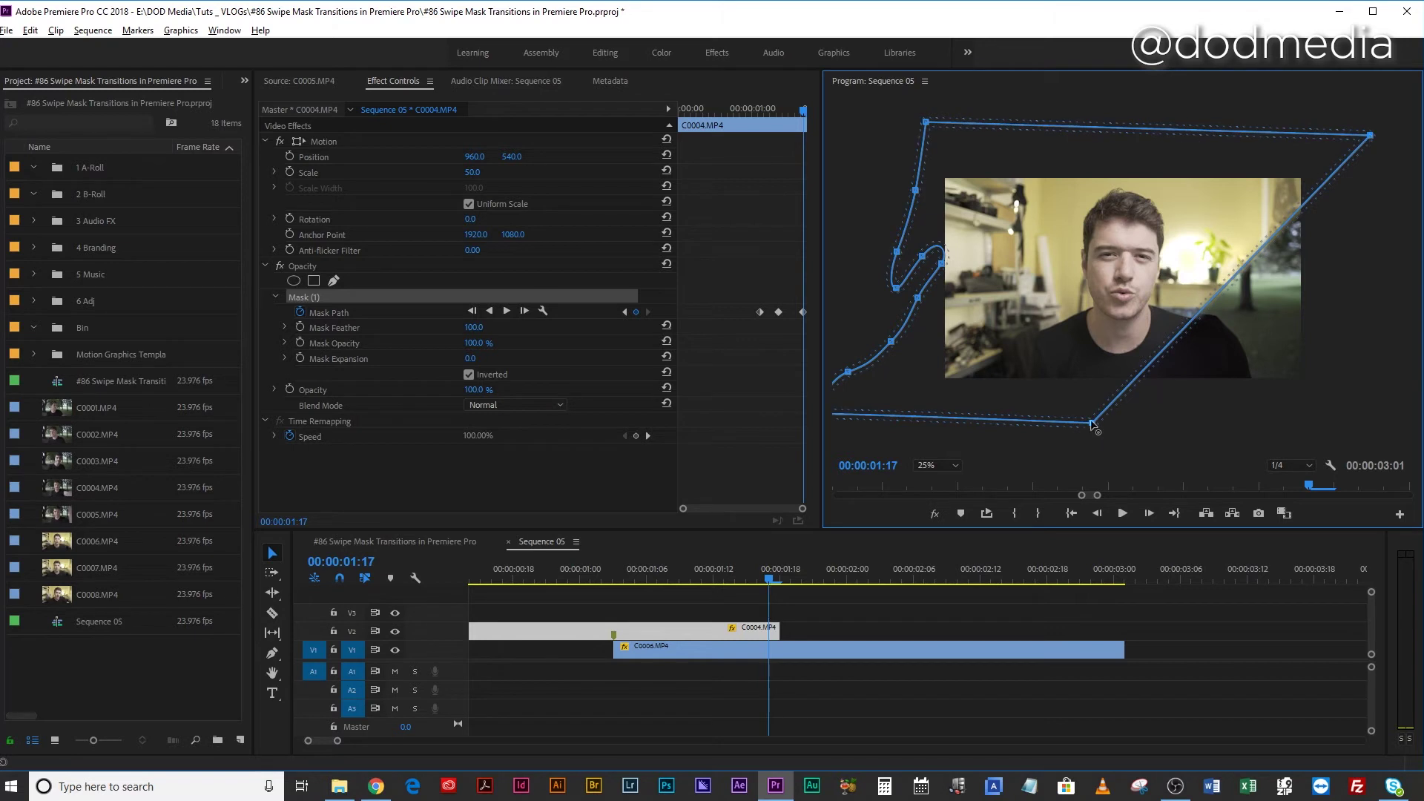
{"action": "left_click_drag", "start_coordinate": [1092, 423], "coordinate": [1372, 412]}
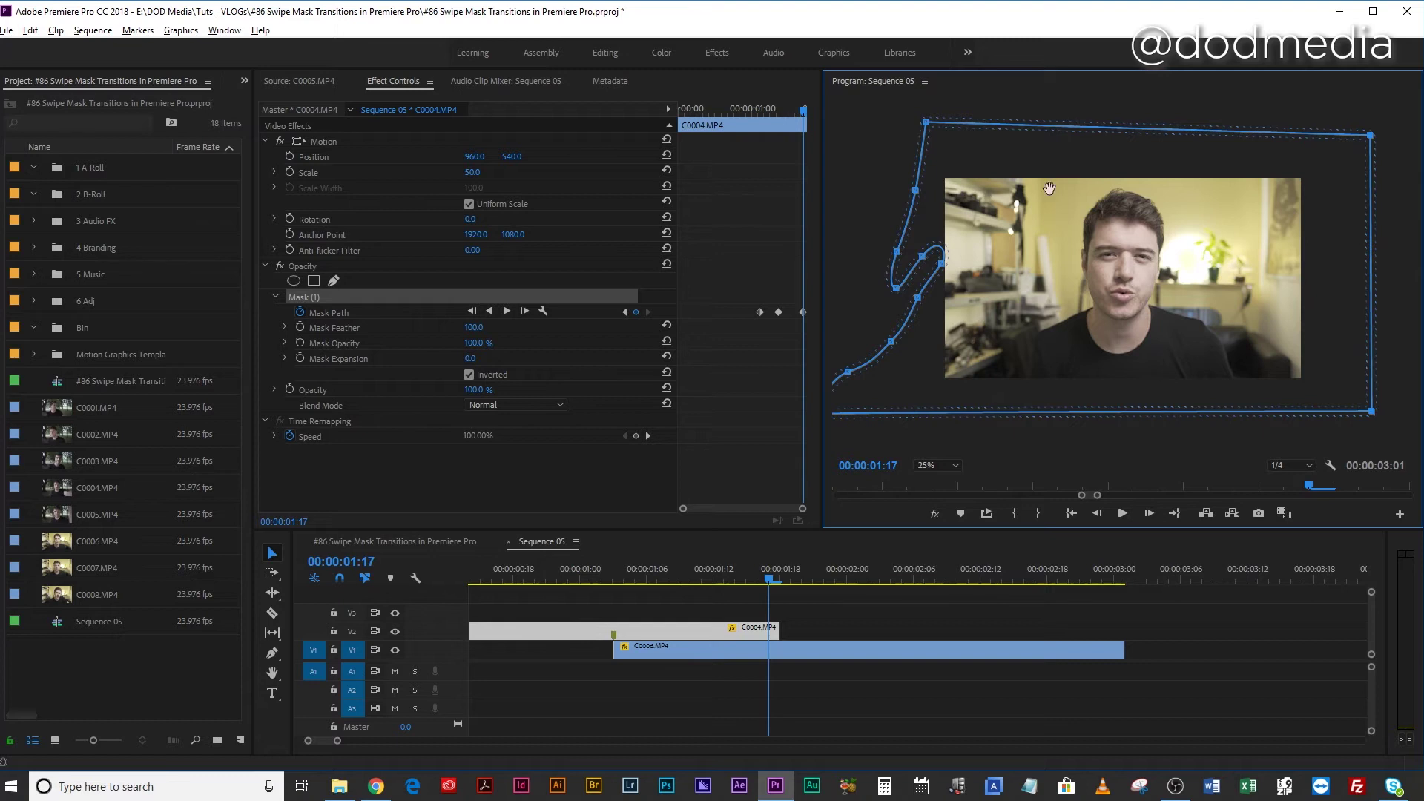
{"action": "left_click", "coordinate": [756, 108]}
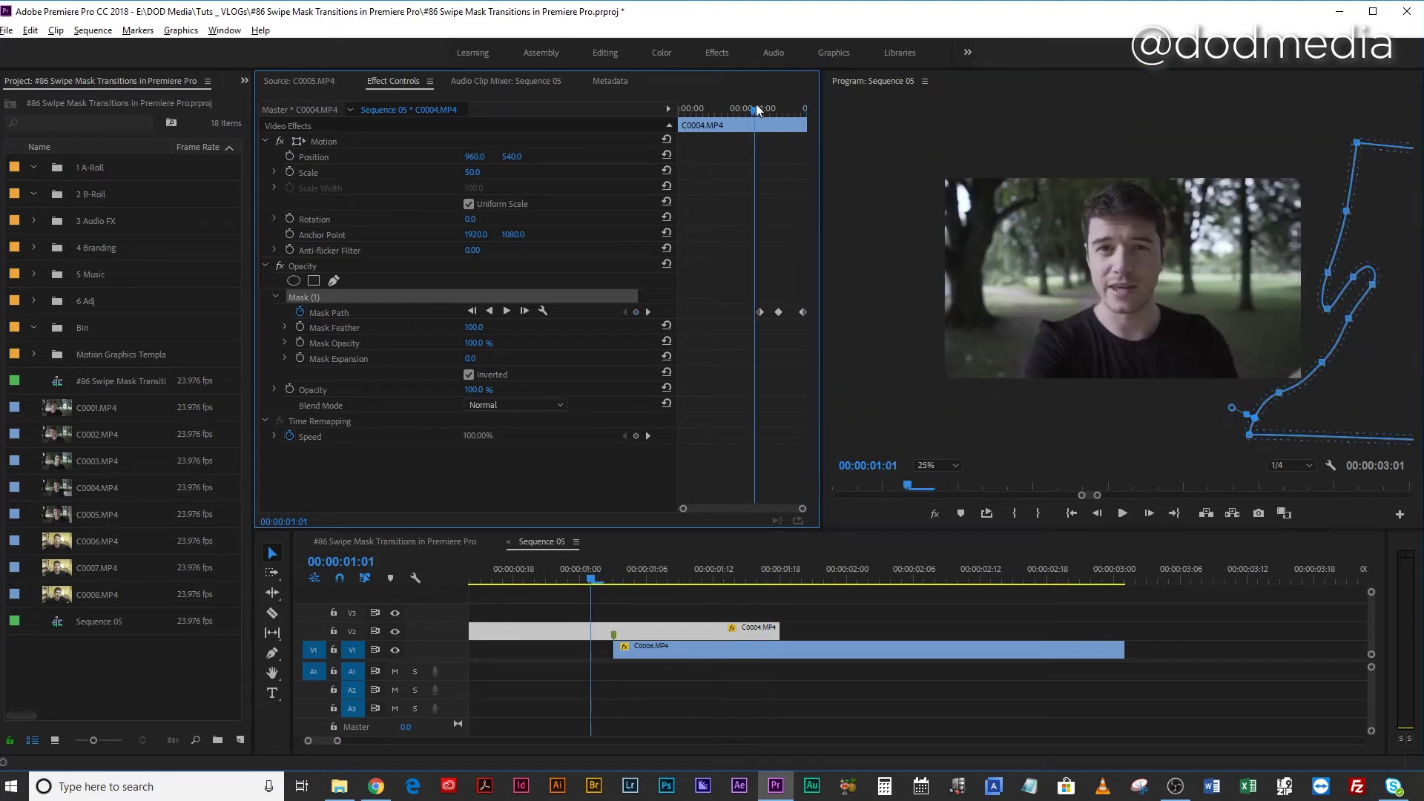
{"action": "left_click", "coordinate": [771, 606]}
Step: Play the swipe, scrub back to 01:15, and reselect C0004.MP4 on V2
{"action": "key", "text": "space"}
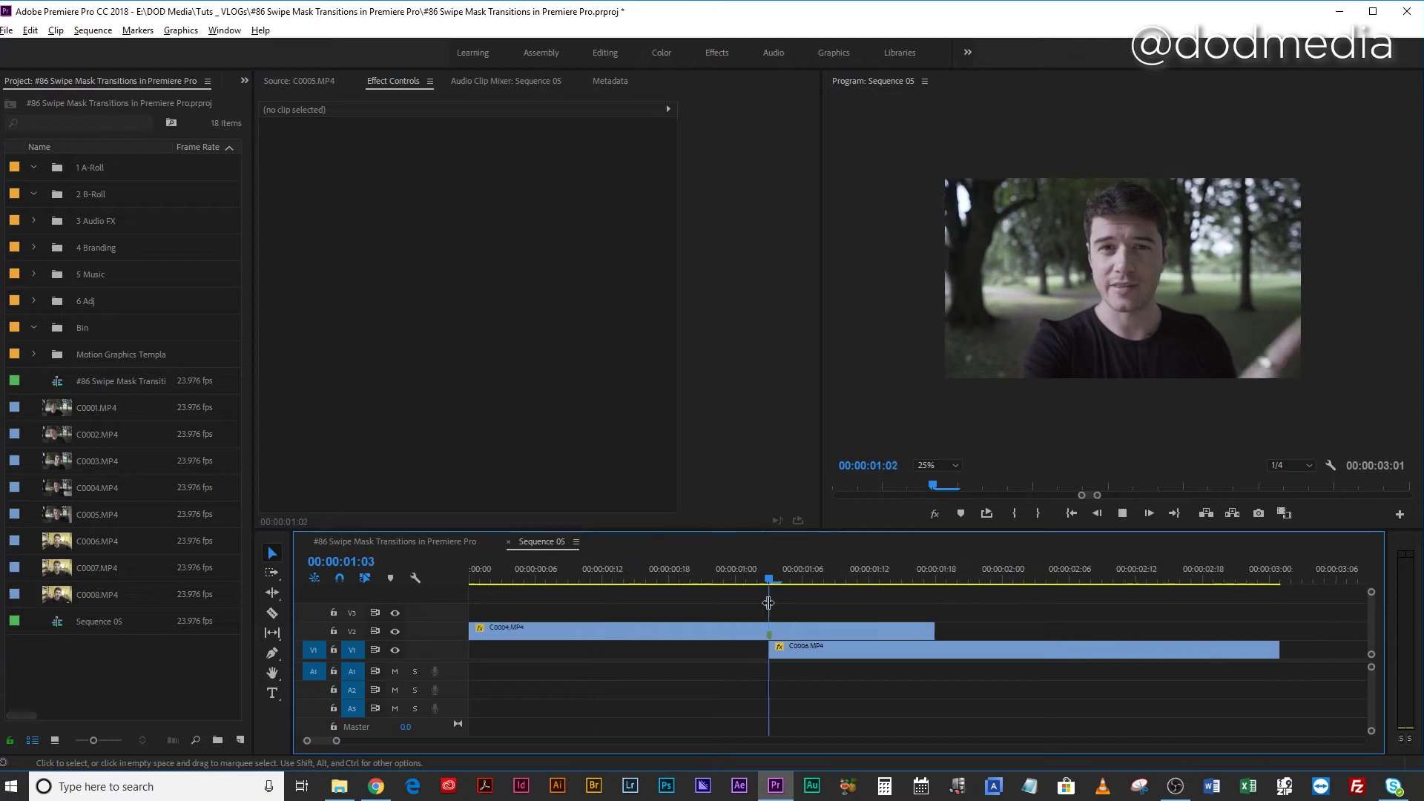
{"action": "key", "text": "space"}
{"action": "left_click_drag", "start_coordinate": [896, 570], "coordinate": [803, 597]}
{"action": "left_click", "coordinate": [813, 629]}
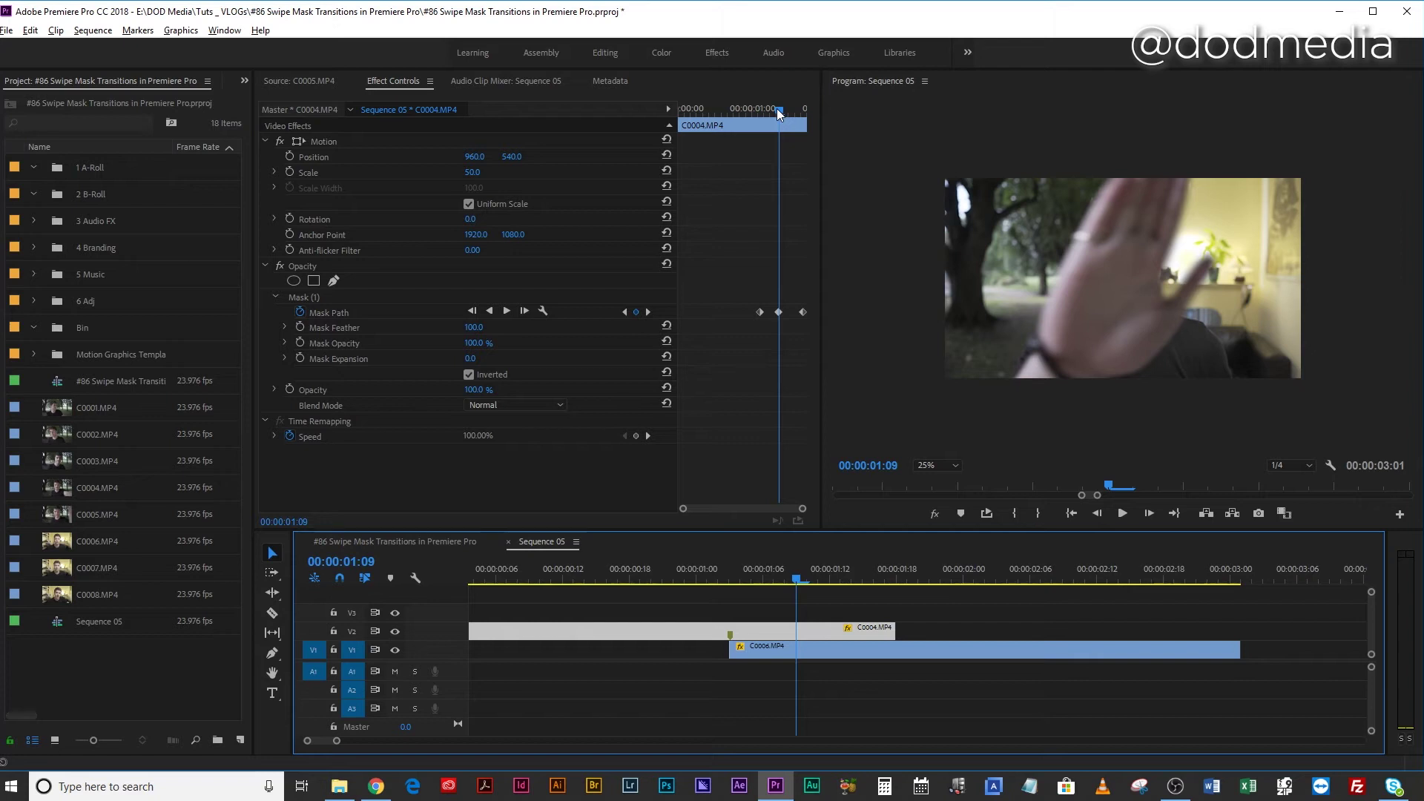
Step: At 01:06, shift the mask path left so its edge sits on the entering hand
{"action": "left_click", "coordinate": [779, 312]}
{"action": "scroll", "coordinate": [754, 364], "scroll_direction": "up", "scroll_amount": 2}
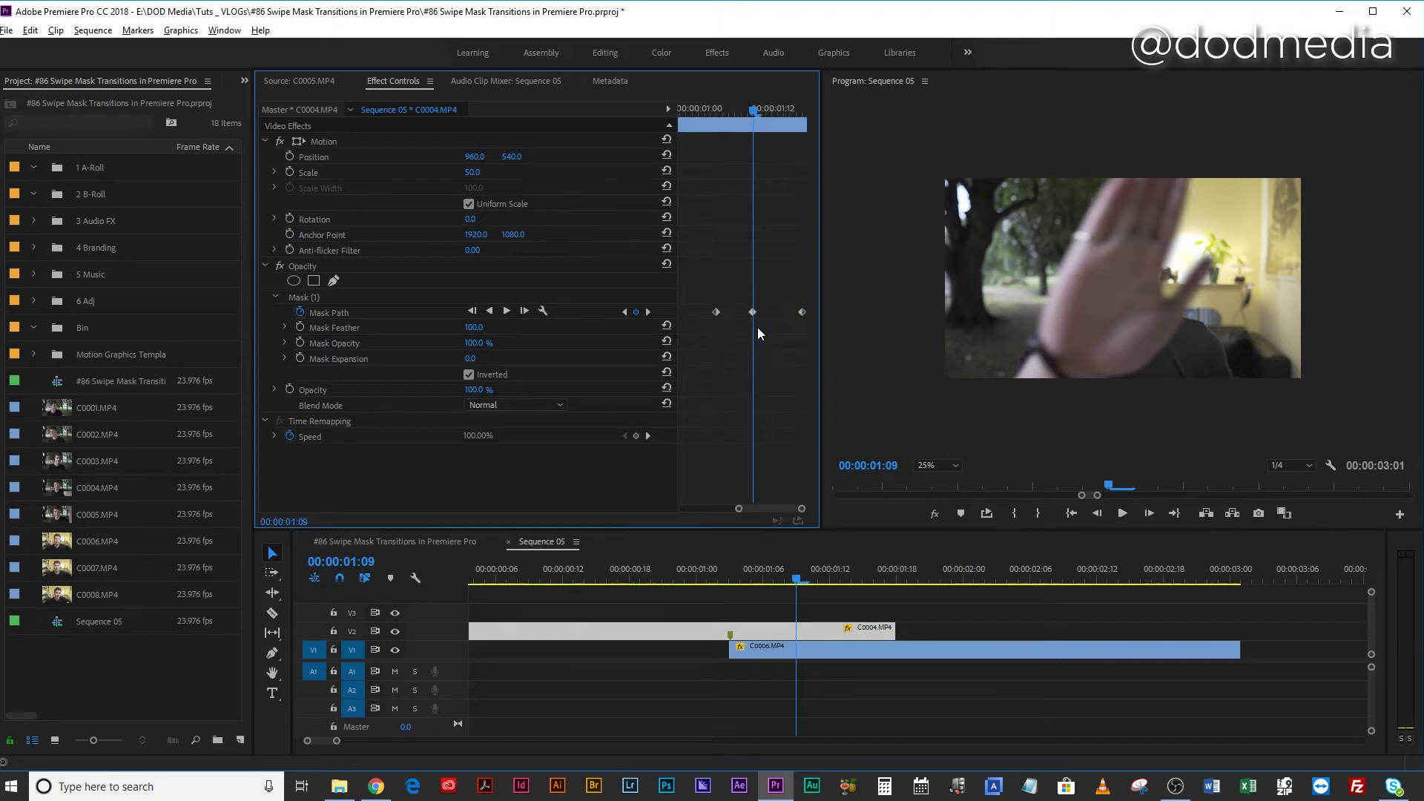
{"action": "left_click", "coordinate": [732, 109]}
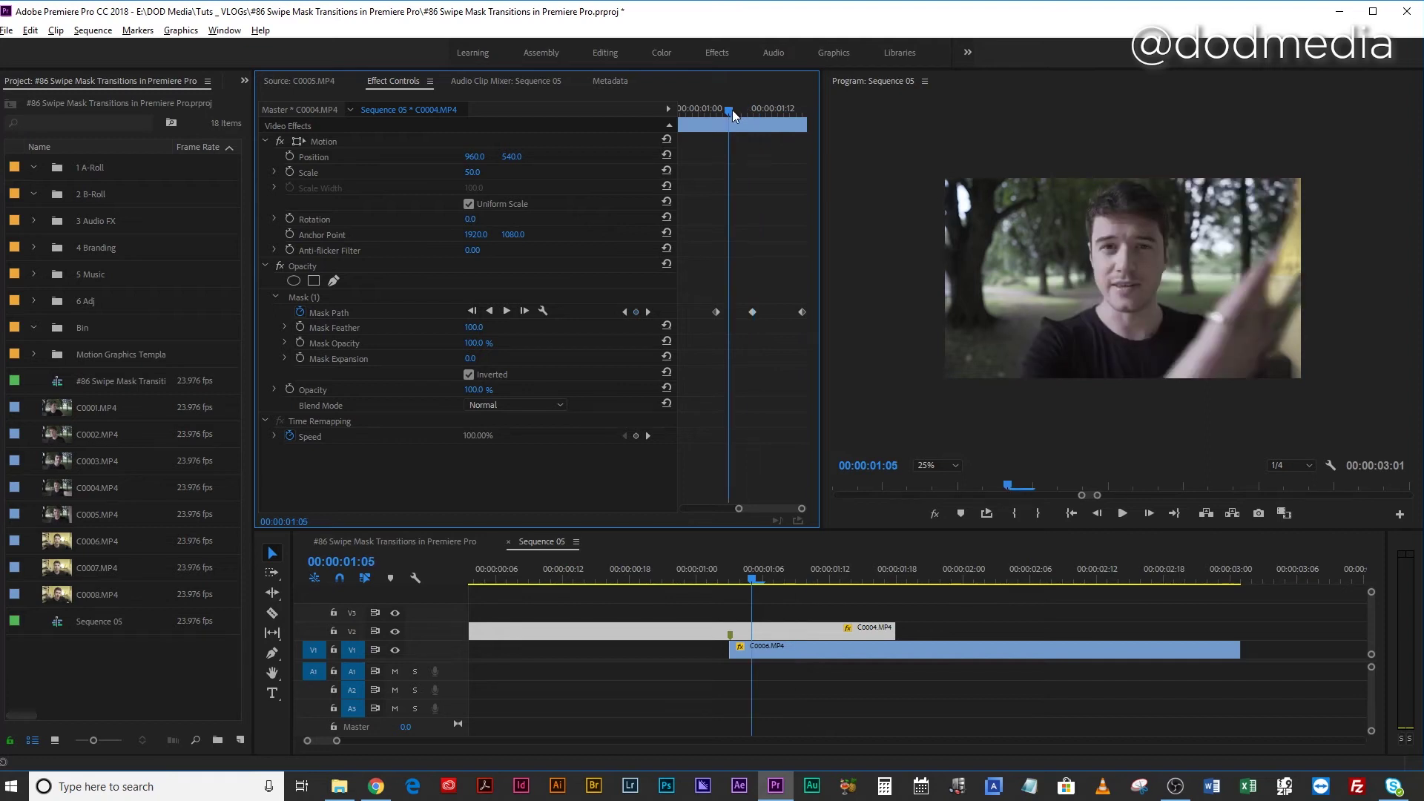
{"action": "left_click", "coordinate": [719, 299]}
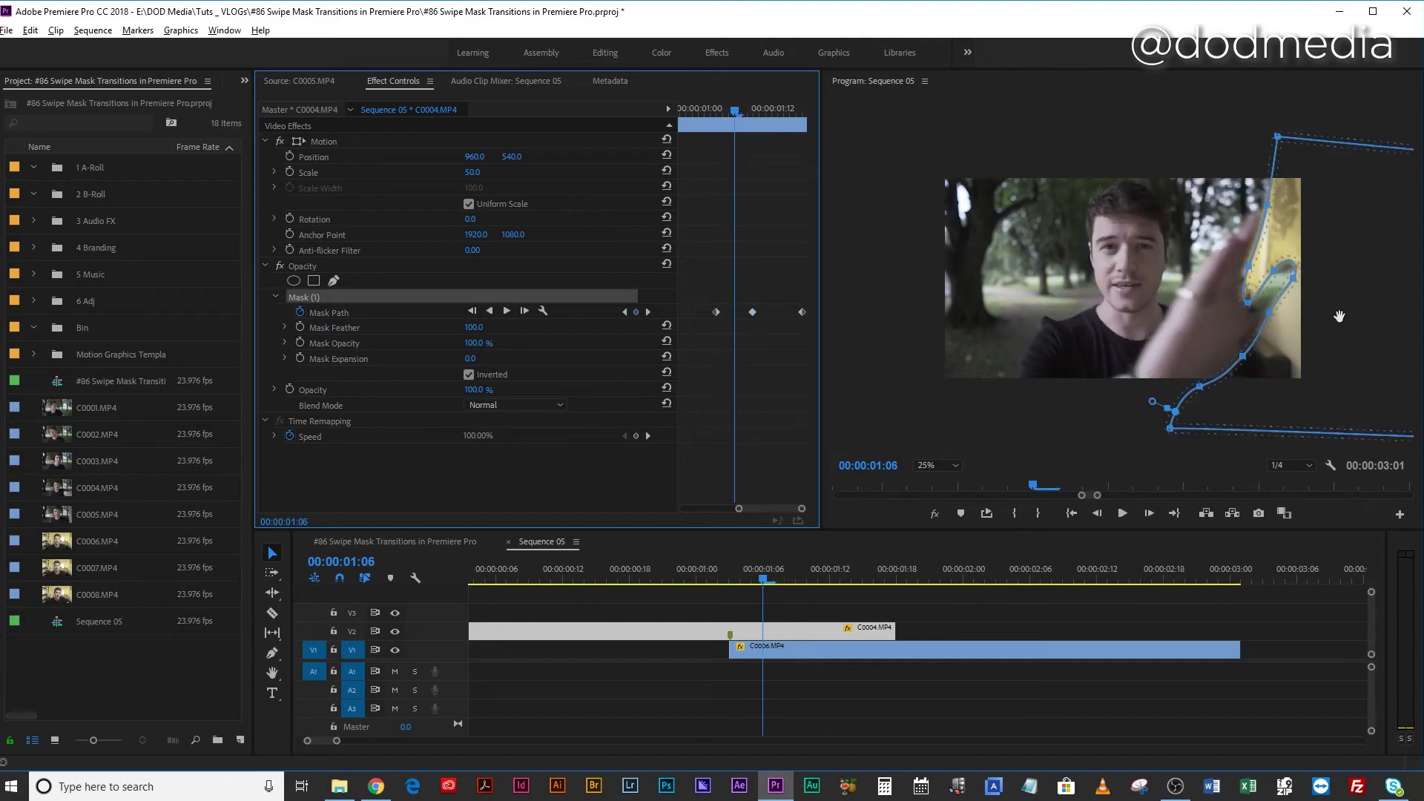
{"action": "left_click", "coordinate": [1373, 325]}
{"action": "left_click_drag", "start_coordinate": [1374, 325], "coordinate": [1264, 316]}
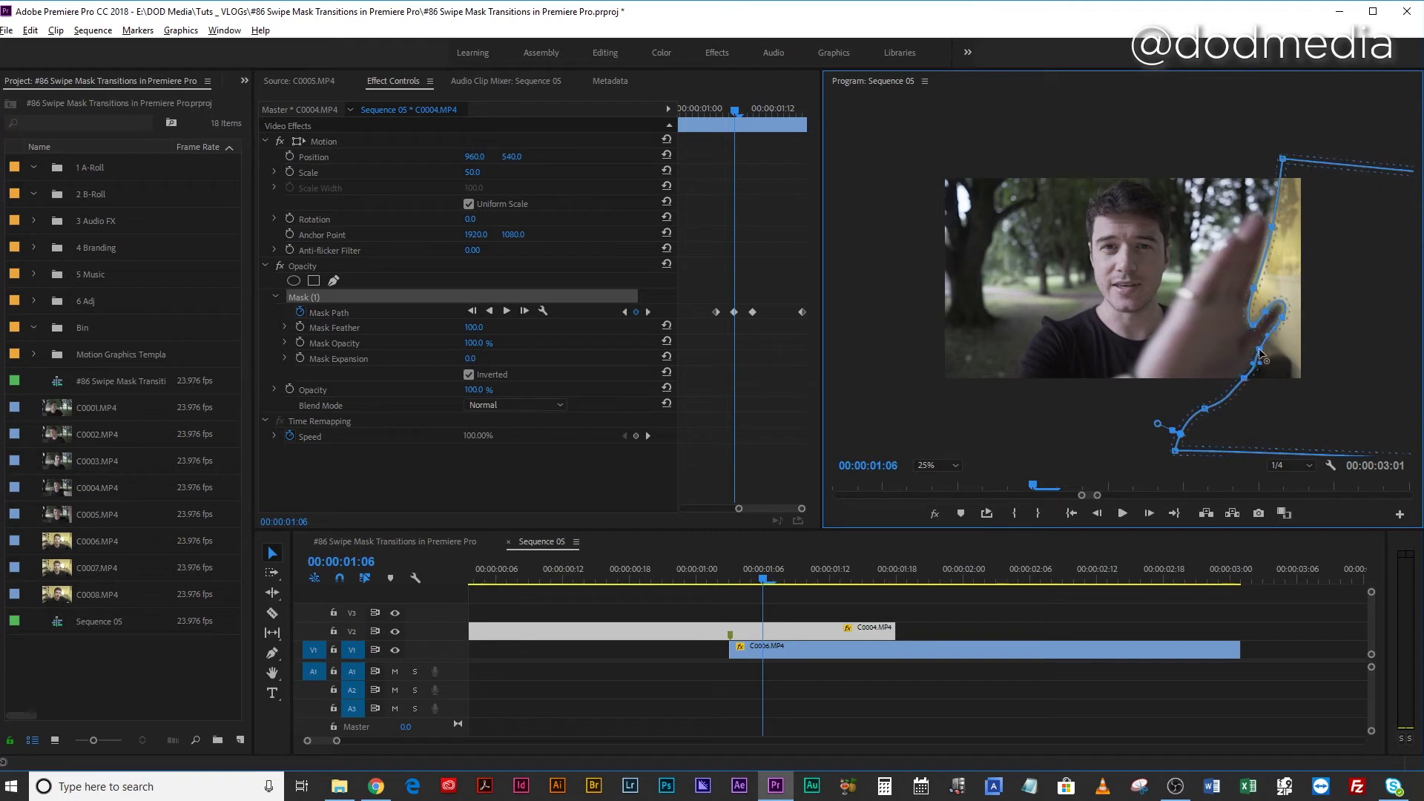
{"action": "left_click", "coordinate": [734, 320]}
Step: Step back and forth through frames to check the mask motion, ending at 01:06
{"action": "key", "text": "Right"}
{"action": "key", "text": "Right"}
{"action": "key", "text": "Right"}
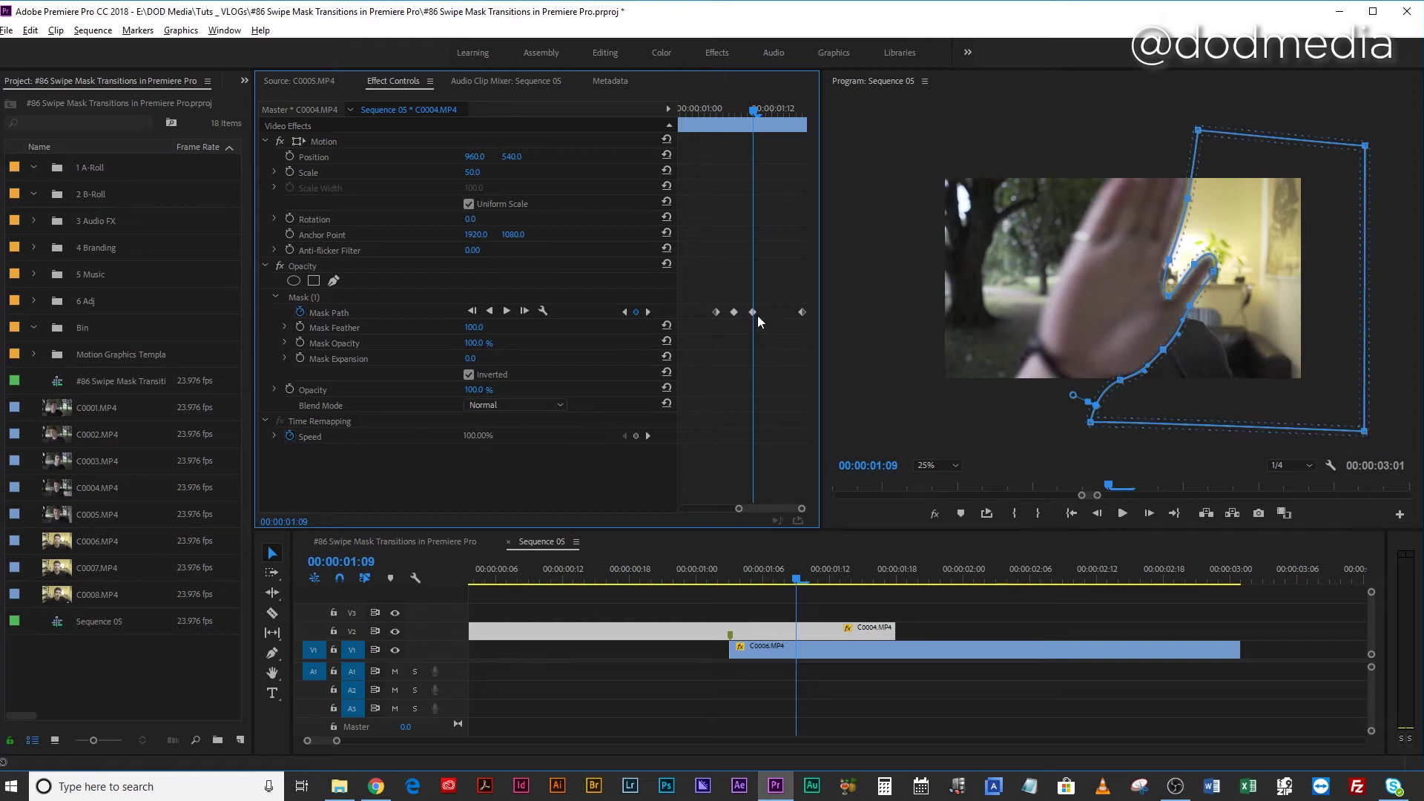
{"action": "key", "text": "Left"}
{"action": "key", "text": "Left"}
{"action": "key", "text": "Left"}
{"action": "key", "text": "Left"}
{"action": "key", "text": "Right"}
{"action": "key", "text": "Right"}
{"action": "key", "text": "Right"}
{"action": "key", "text": "Right"}
{"action": "key", "text": "Left"}
{"action": "key", "text": "Left"}
{"action": "key", "text": "Left"}
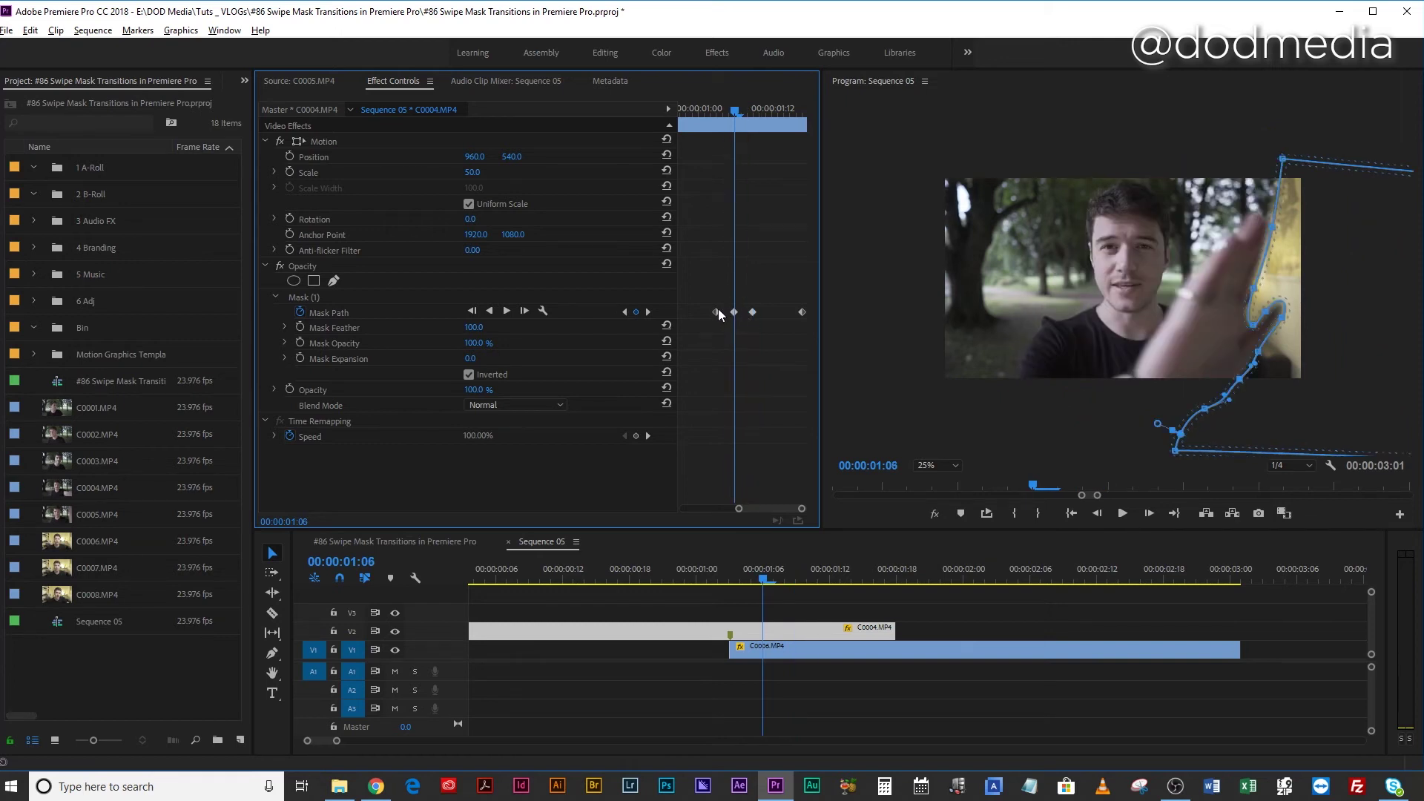
Step: At 01:04, shift the mask down-right onto the hand and pull the inner curl point to fit the fingers
{"action": "key", "text": "Left"}
{"action": "key", "text": "Left"}
{"action": "key", "text": "Left"}
{"action": "key", "text": "Right"}
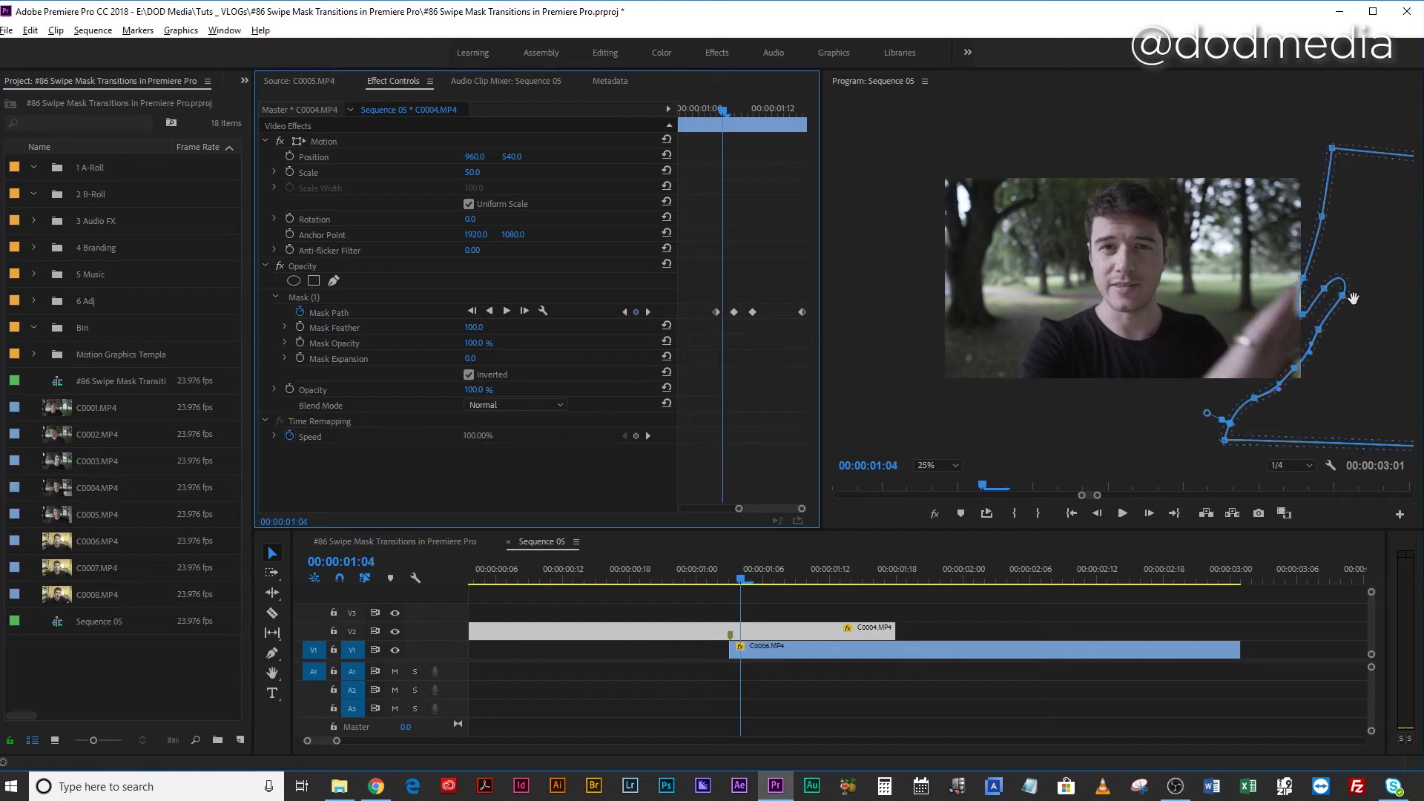
{"action": "left_click_drag", "start_coordinate": [1360, 353], "coordinate": [1366, 389]}
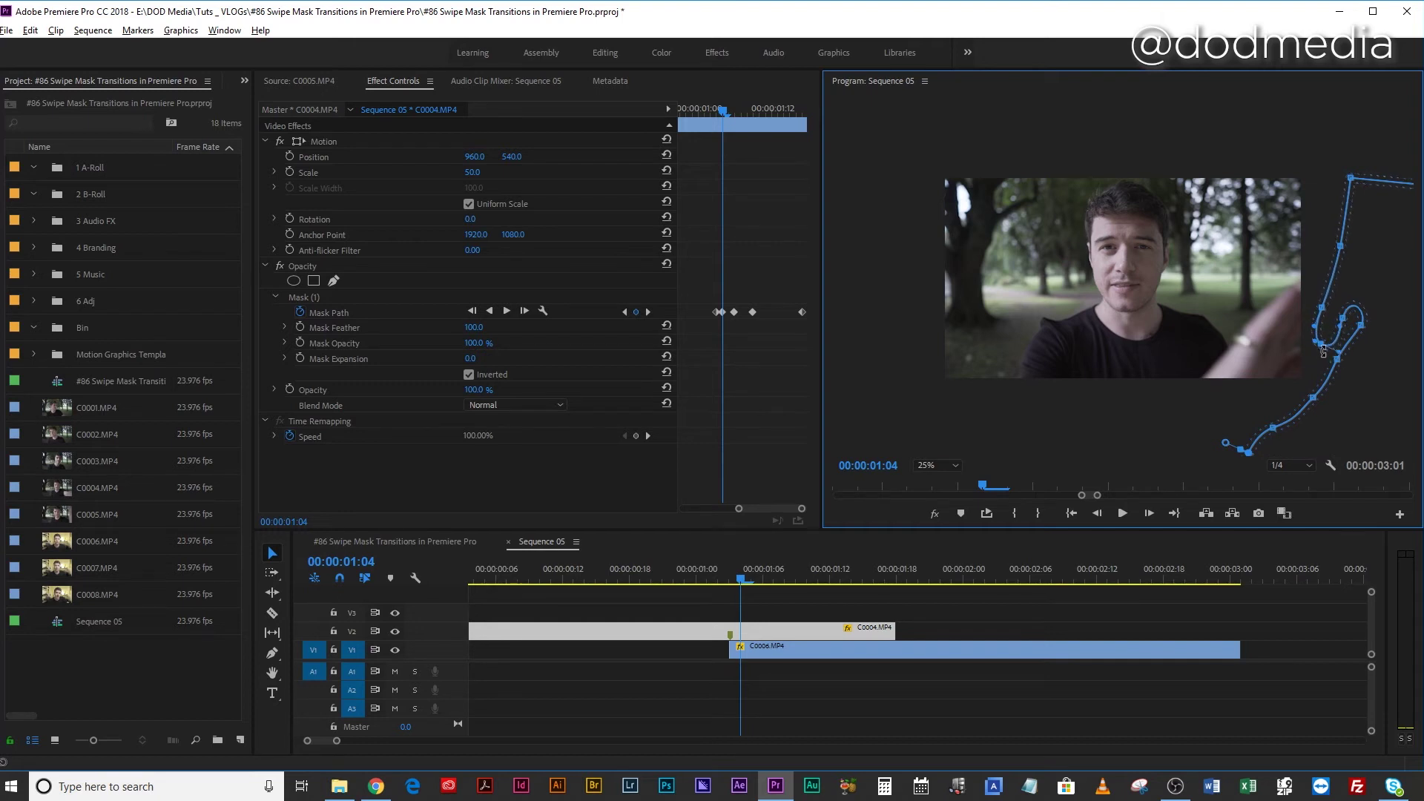
{"action": "left_click_drag", "start_coordinate": [1320, 348], "coordinate": [1293, 346]}
Step: At 01:05, reshape the mask vertices to trace the hand edge and tighten it along the fingers
{"action": "key", "text": "Left"}
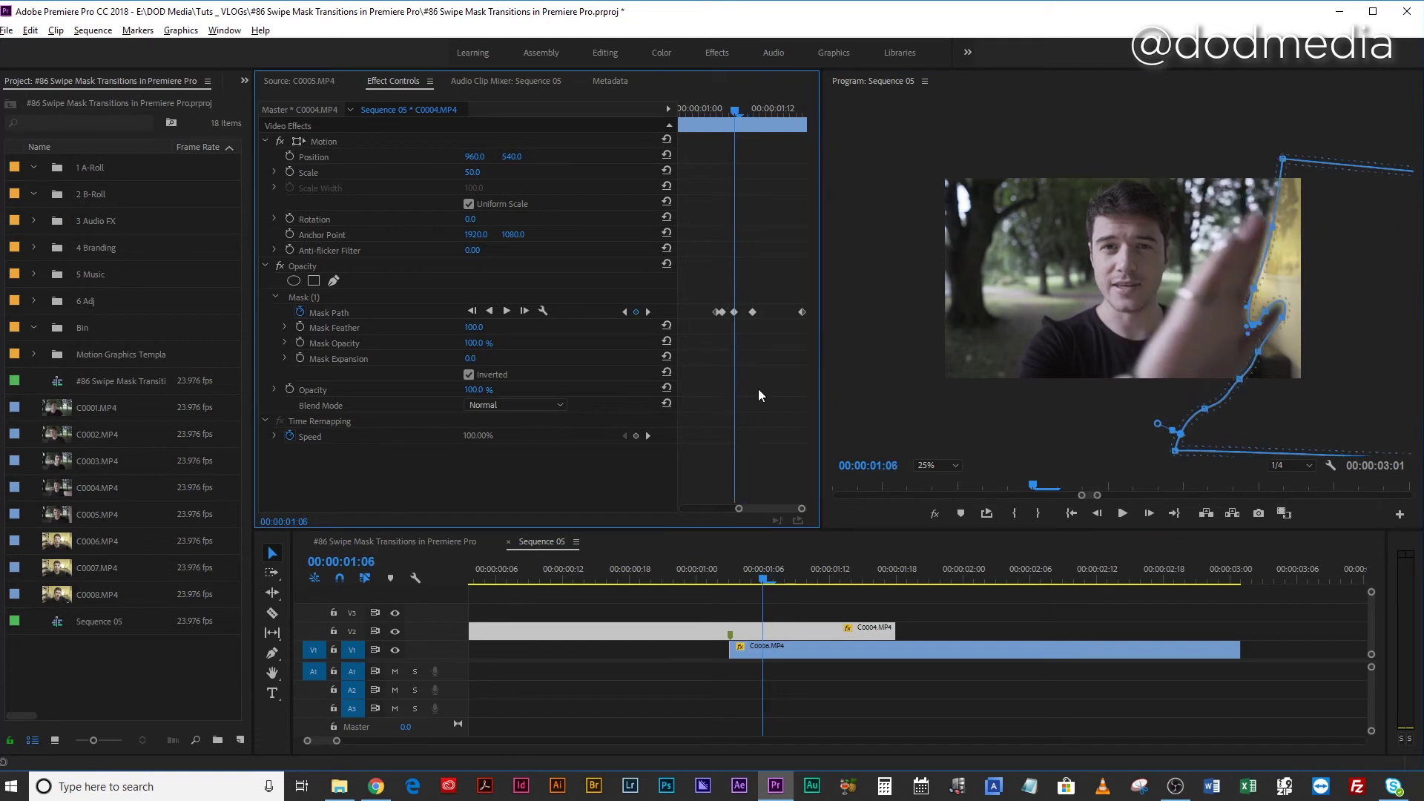
{"action": "left_click_drag", "start_coordinate": [1295, 357], "coordinate": [1270, 385]}
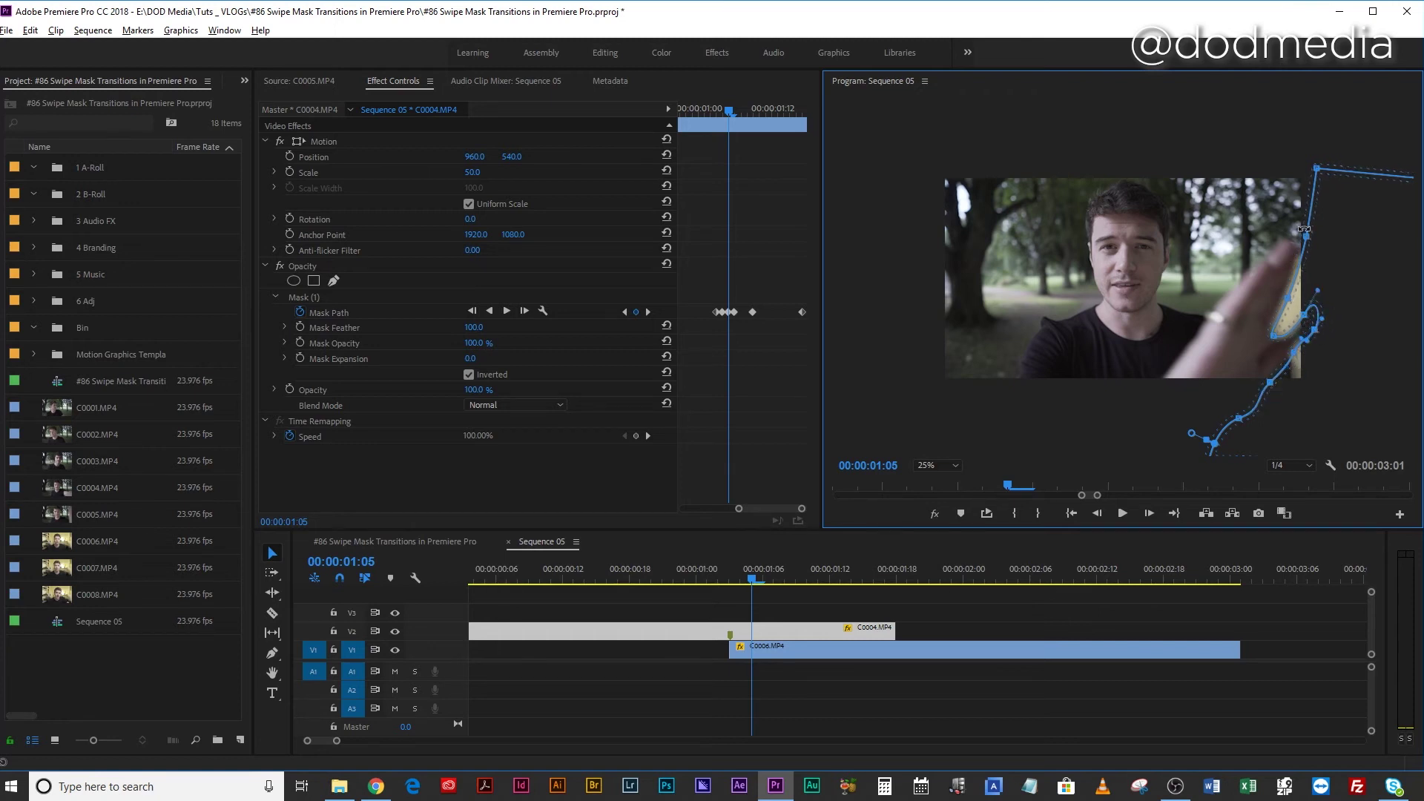
{"action": "left_click_drag", "start_coordinate": [1294, 304], "coordinate": [1297, 264]}
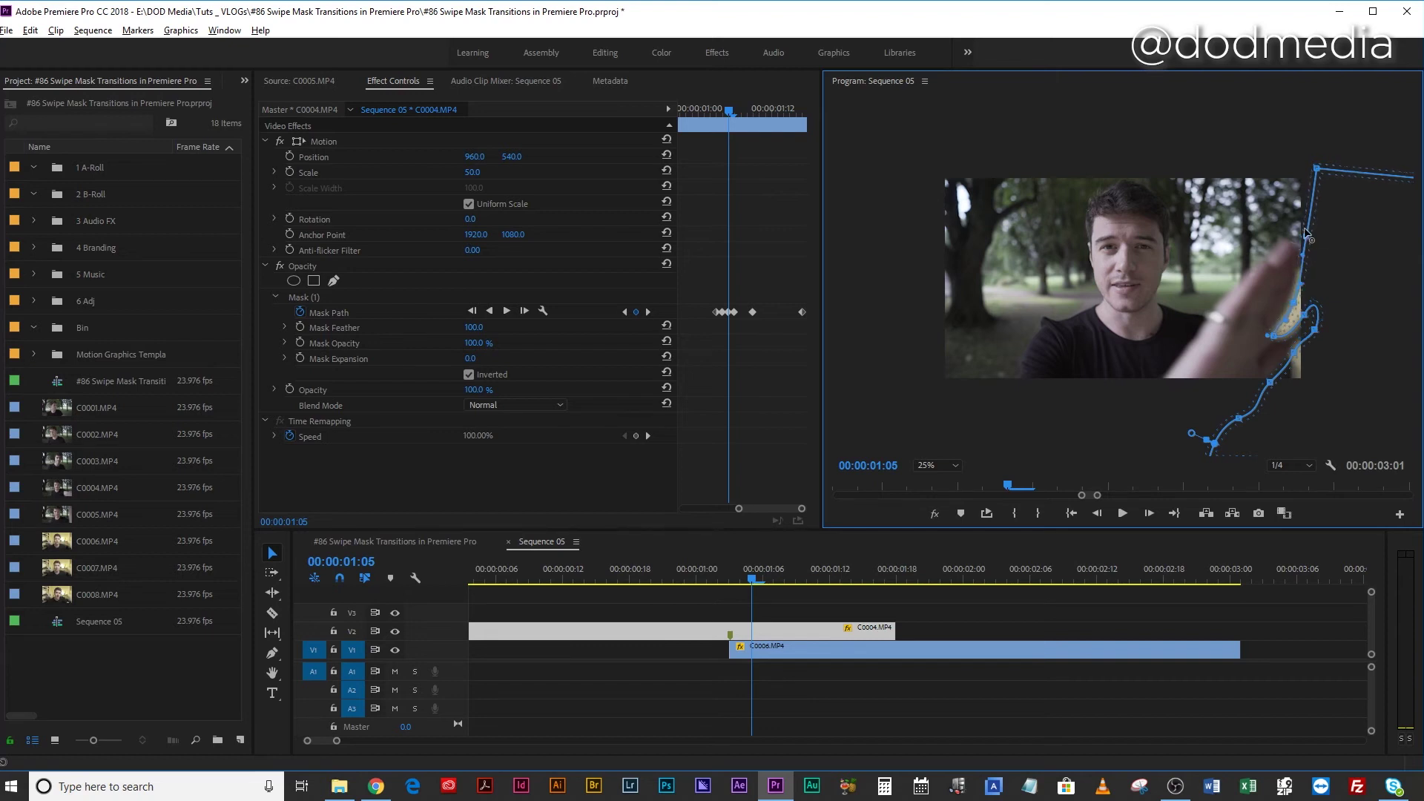
{"action": "left_click", "coordinate": [585, 468]}
{"action": "key", "text": "Right"}
{"action": "key", "text": "Right"}
{"action": "key", "text": "Right"}
{"action": "key", "text": "Right"}
{"action": "key", "text": "Right"}
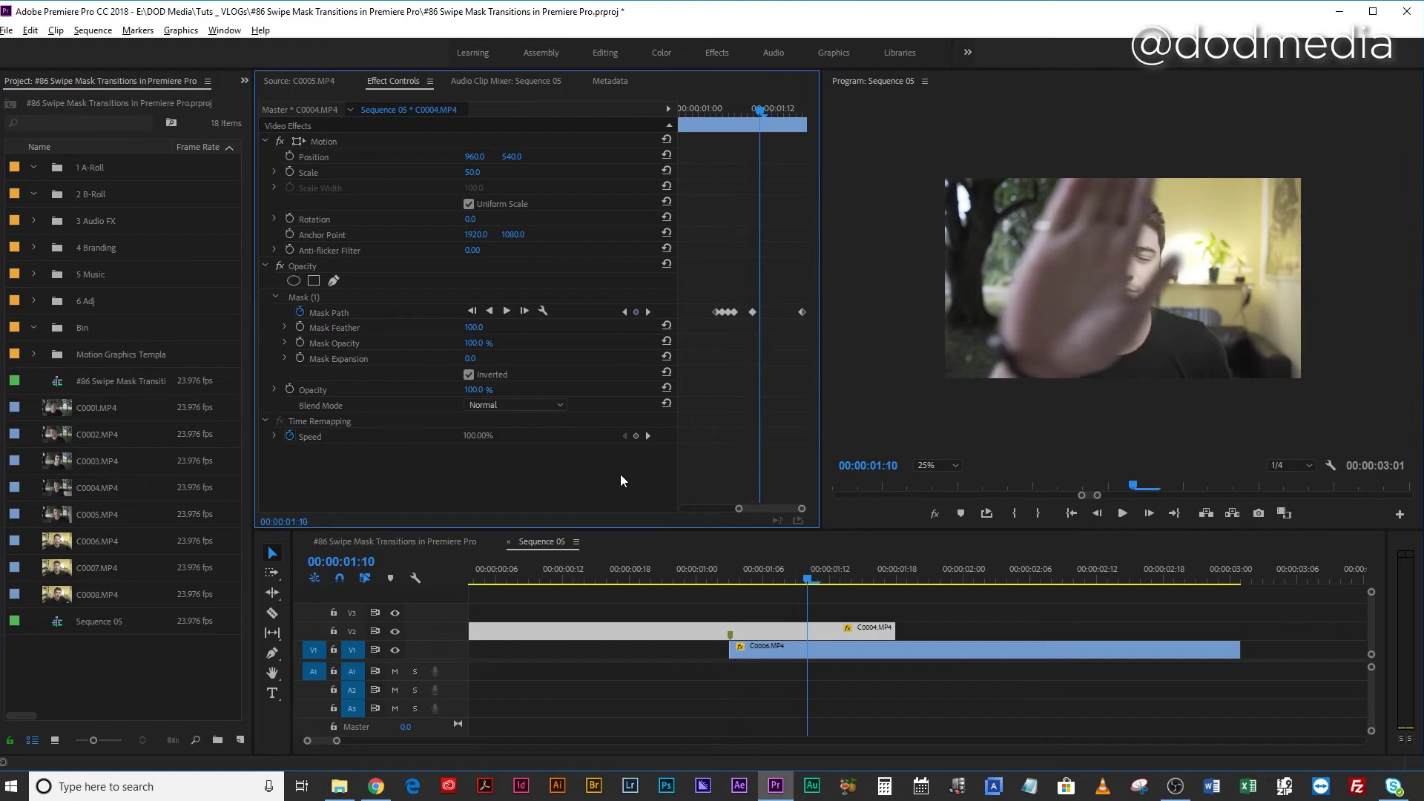
Step: At 01:13, pull the mask's upper-left edge and top-left corner leftward toward the hand
{"action": "key", "text": "Right"}
{"action": "key", "text": "Right"}
{"action": "key", "text": "Right"}
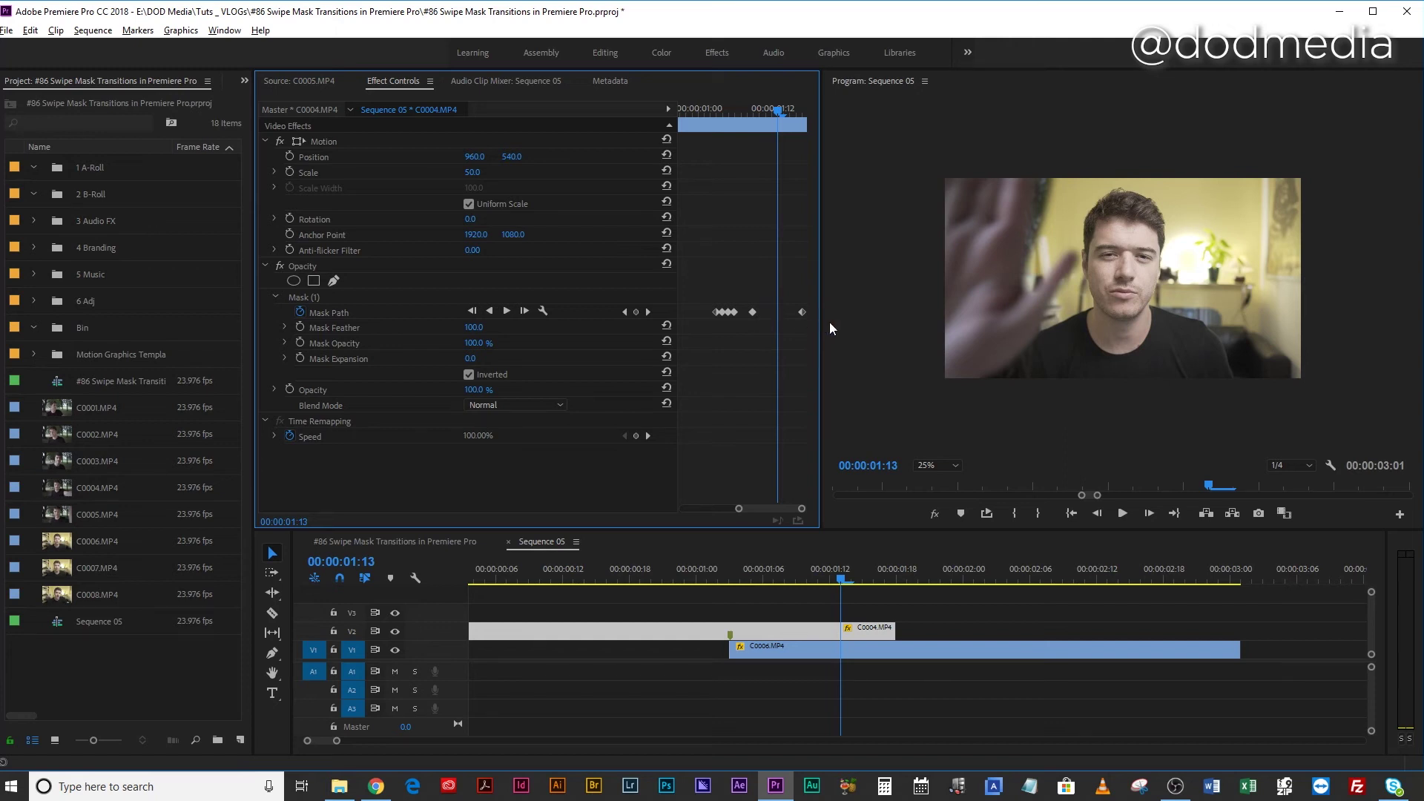
{"action": "left_click", "coordinate": [338, 298]}
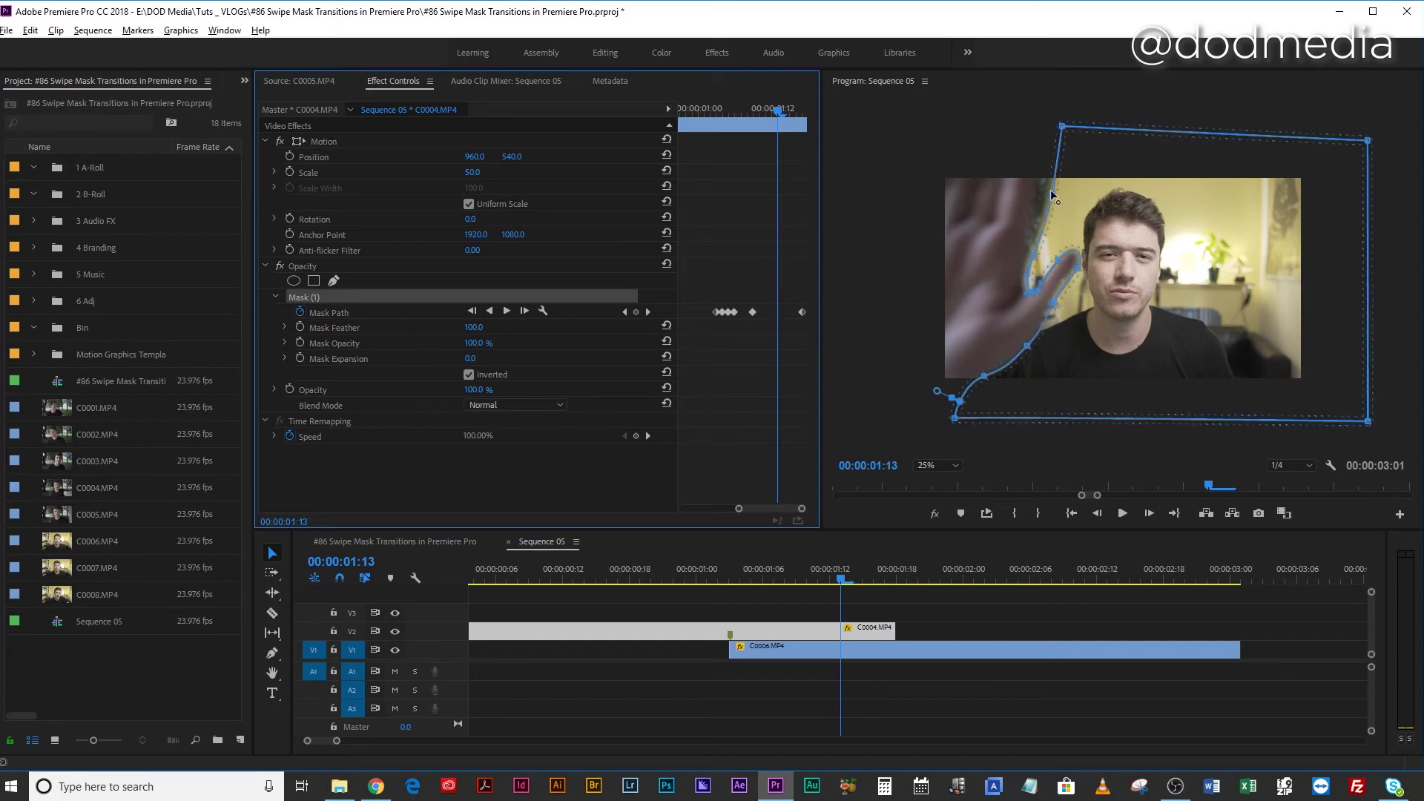
{"action": "left_click_drag", "start_coordinate": [1052, 194], "coordinate": [1036, 191]}
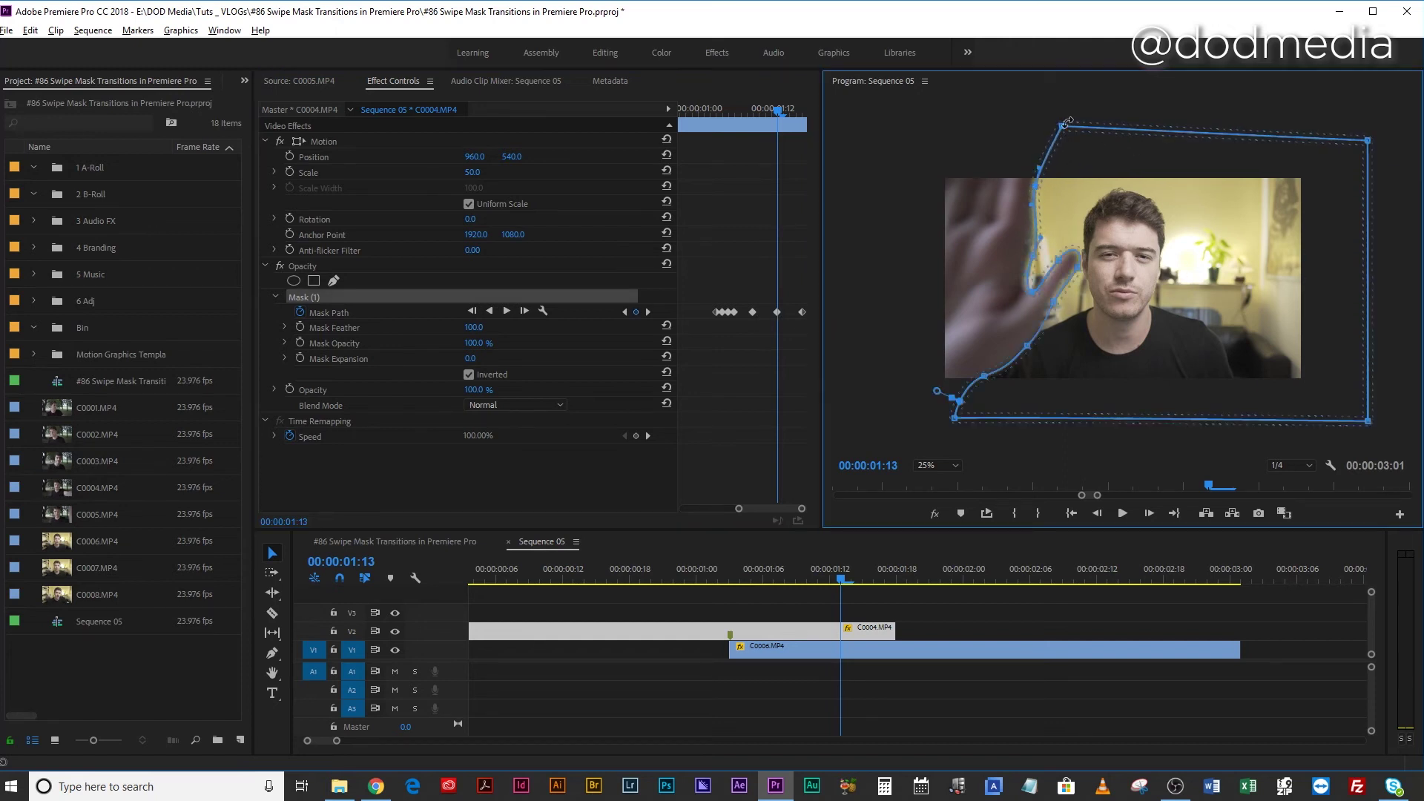
{"action": "left_click_drag", "start_coordinate": [1056, 127], "coordinate": [1028, 128]}
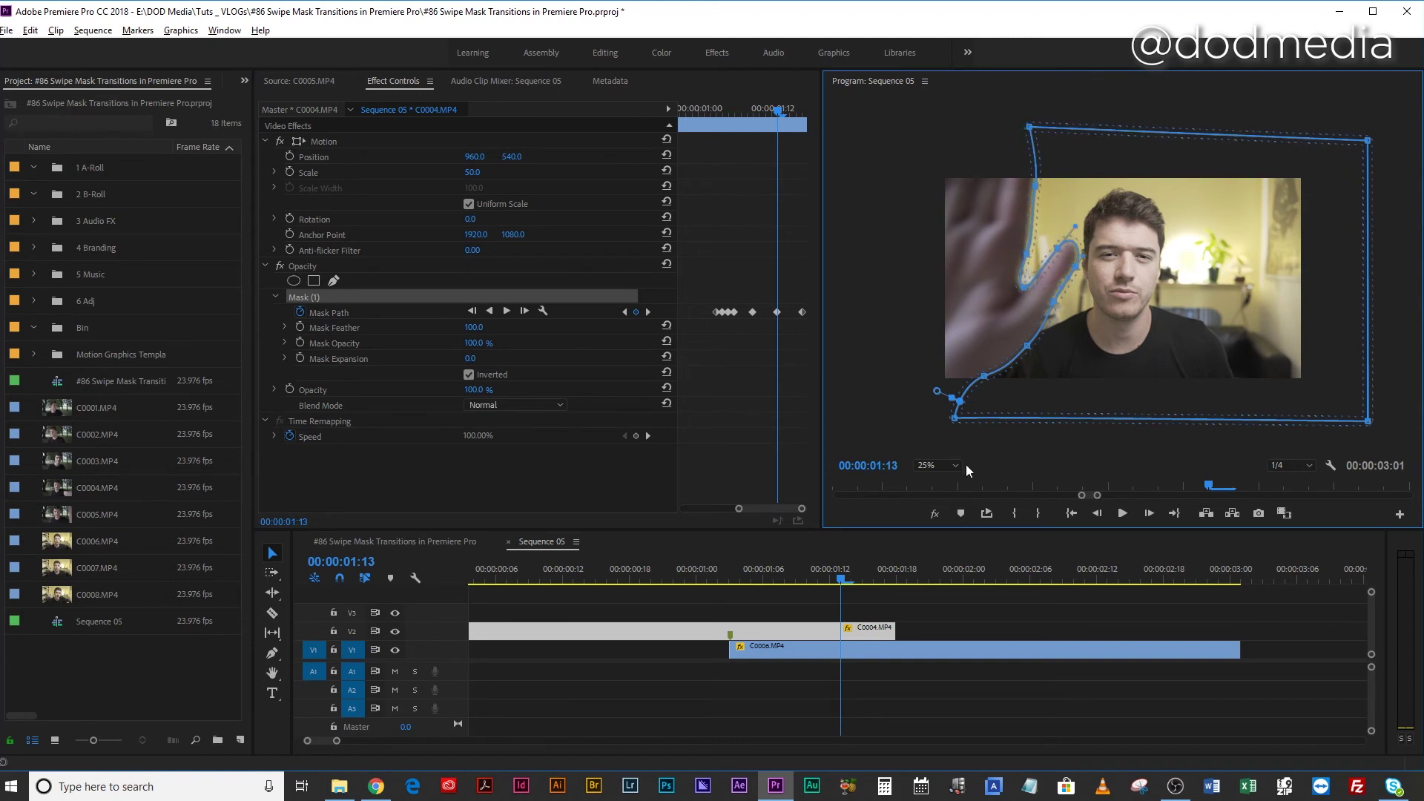
{"action": "left_click", "coordinate": [848, 292]}
Step: Adjust the mask points along the fingers at 01:10 and 01:11 to follow the hand
{"action": "key", "text": "Left"}
{"action": "key", "text": "Left"}
{"action": "key", "text": "Left"}
{"action": "key", "text": "Left"}
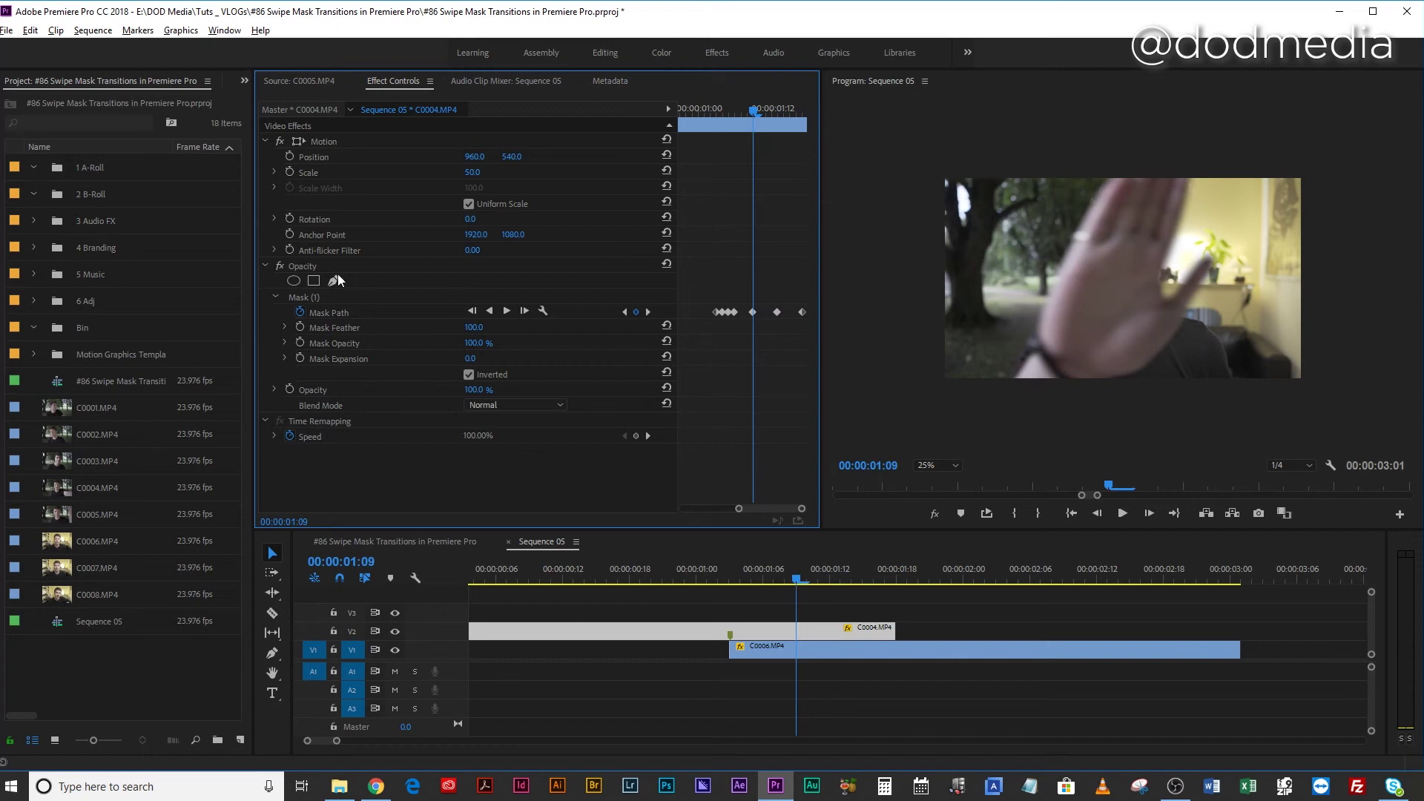
{"action": "left_click", "coordinate": [303, 297]}
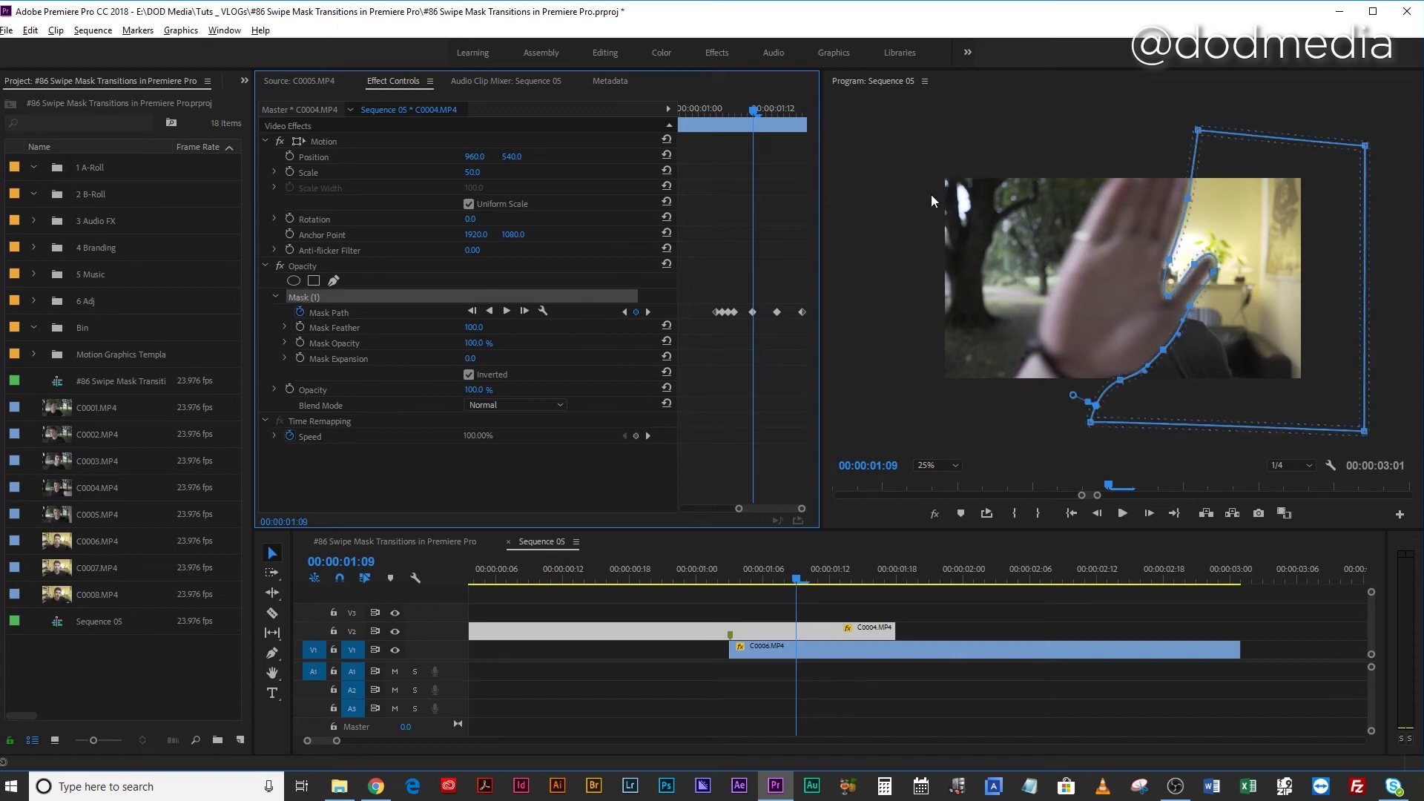
{"action": "left_click_drag", "start_coordinate": [1173, 262], "coordinate": [1173, 267]}
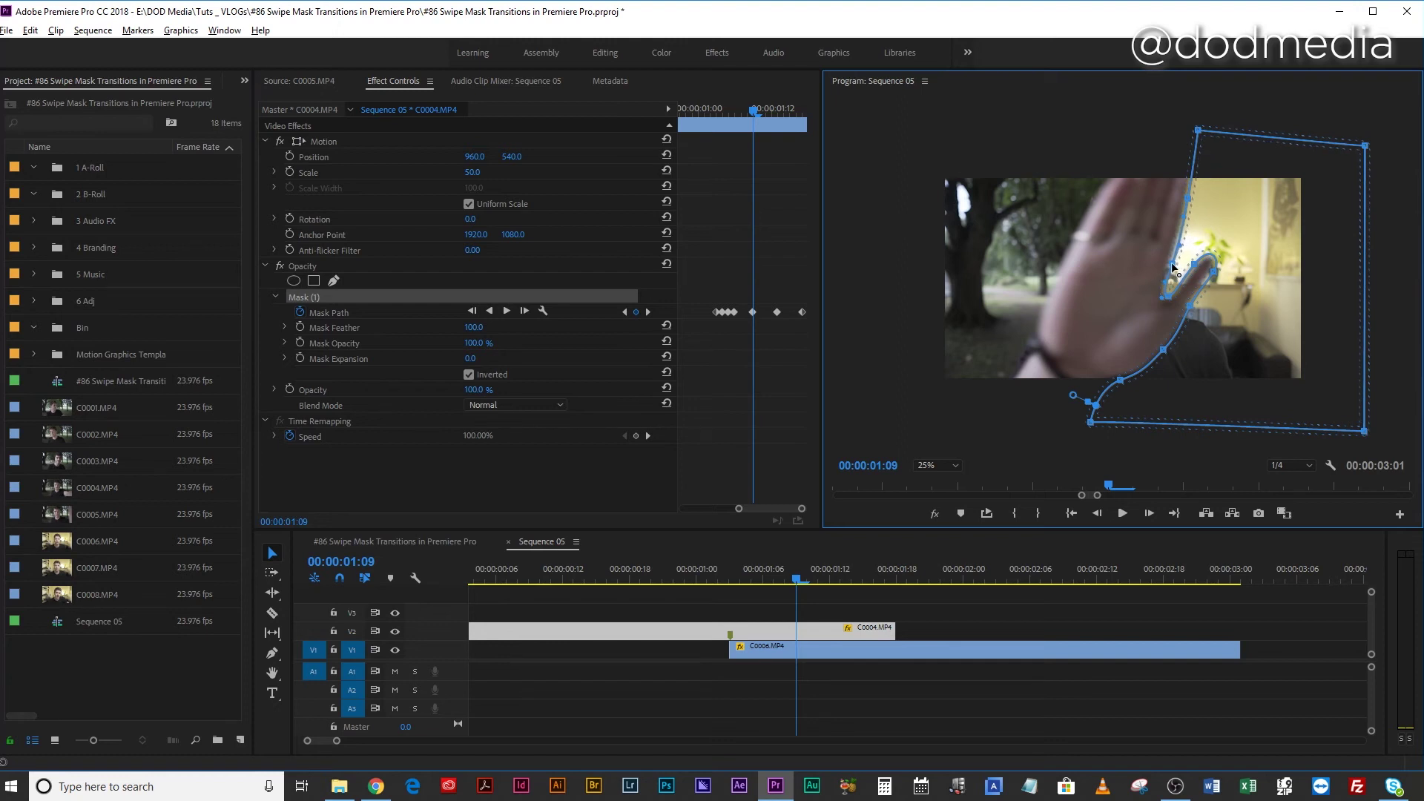
{"action": "left_click", "coordinate": [787, 384]}
{"action": "key", "text": "Right"}
{"action": "key", "text": "Right"}
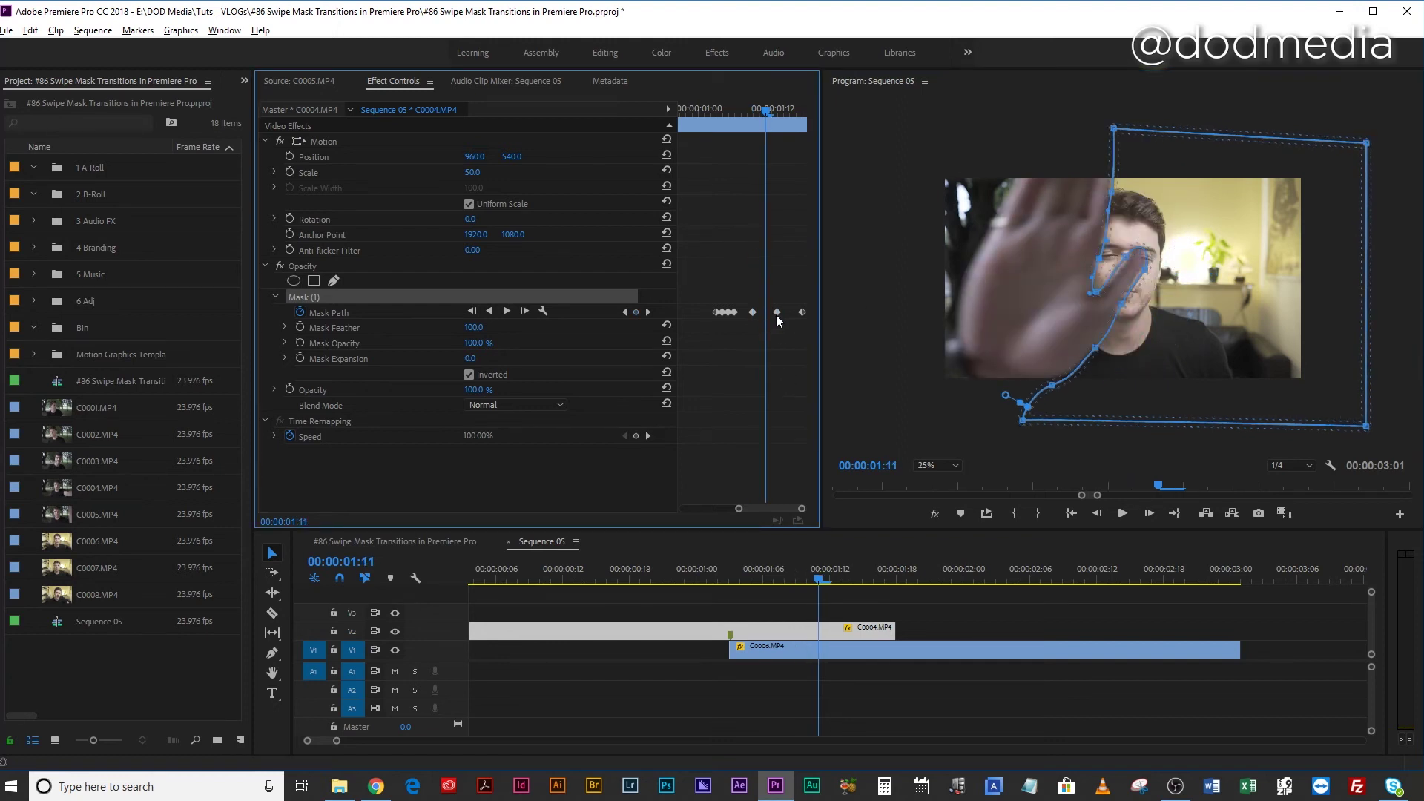
{"action": "left_click_drag", "start_coordinate": [1113, 193], "coordinate": [1116, 197]}
{"action": "left_click_drag", "start_coordinate": [1146, 264], "coordinate": [1157, 234]}
{"action": "left_click", "coordinate": [768, 356]}
Step: Shift the mask left with the exiting hand at 01:15 and 01:16, then return before the transition
{"action": "key", "text": "Right"}
{"action": "key", "text": "Right"}
{"action": "key", "text": "Right"}
{"action": "key", "text": "Right"}
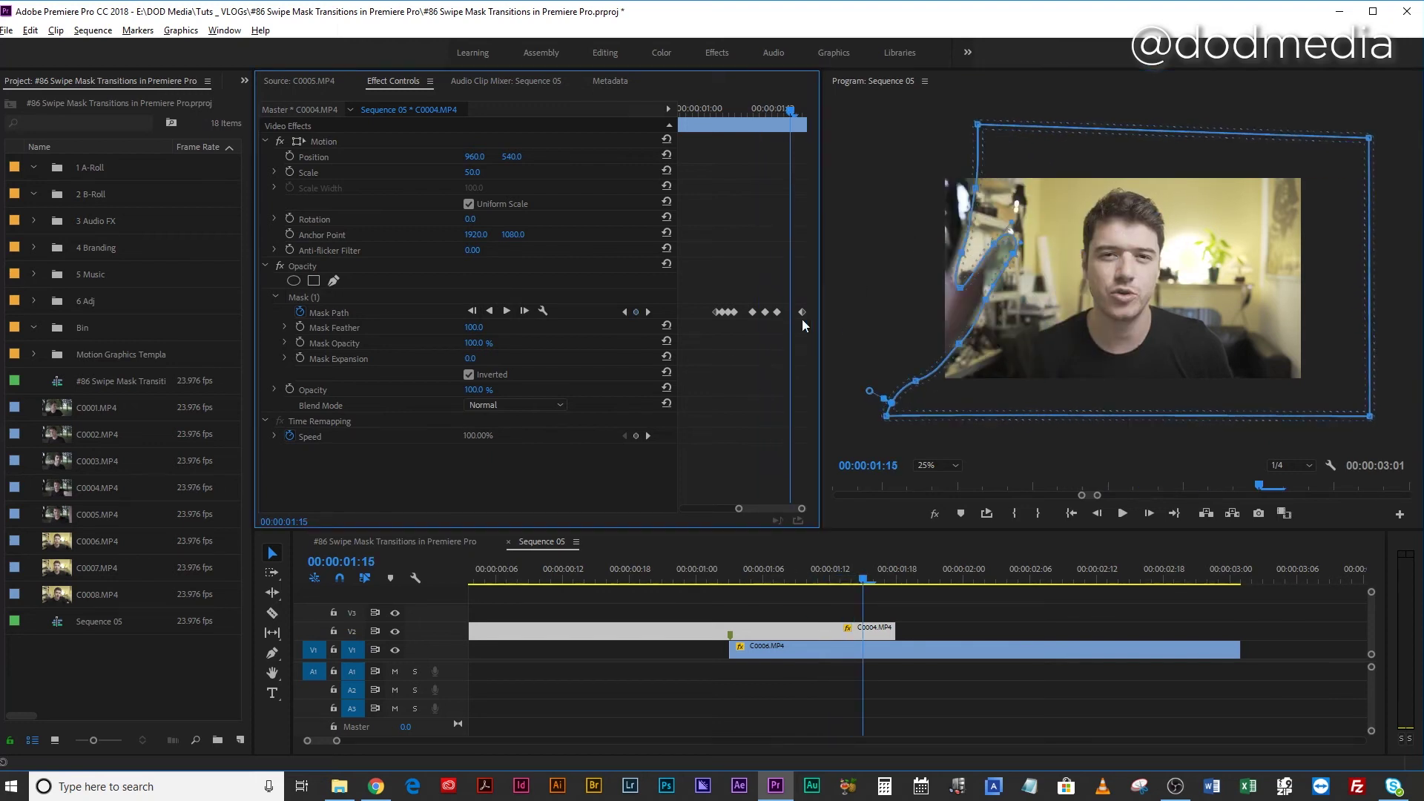
{"action": "left_click_drag", "start_coordinate": [1201, 332], "coordinate": [1174, 334]}
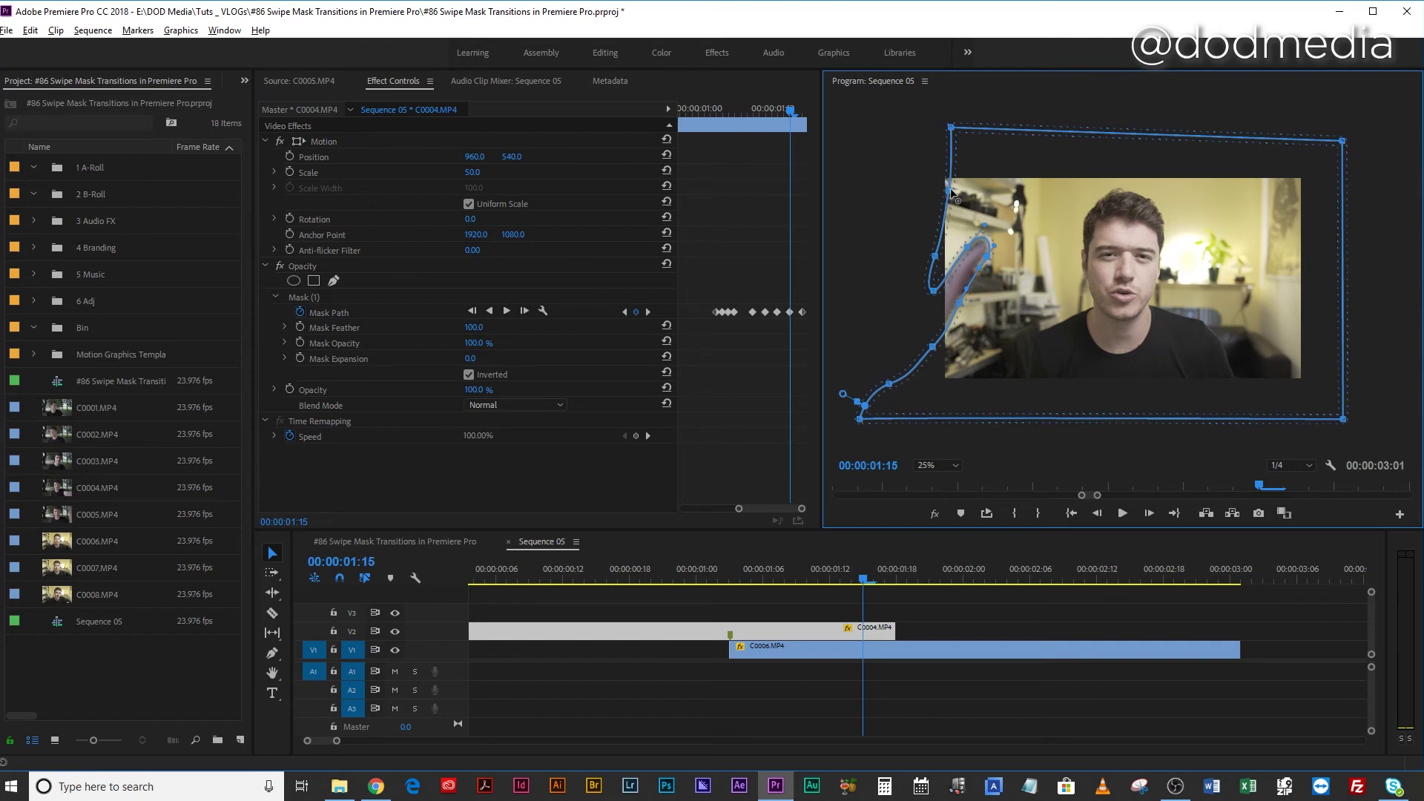
{"action": "left_click_drag", "start_coordinate": [953, 195], "coordinate": [937, 190]}
{"action": "key", "text": "Right"}
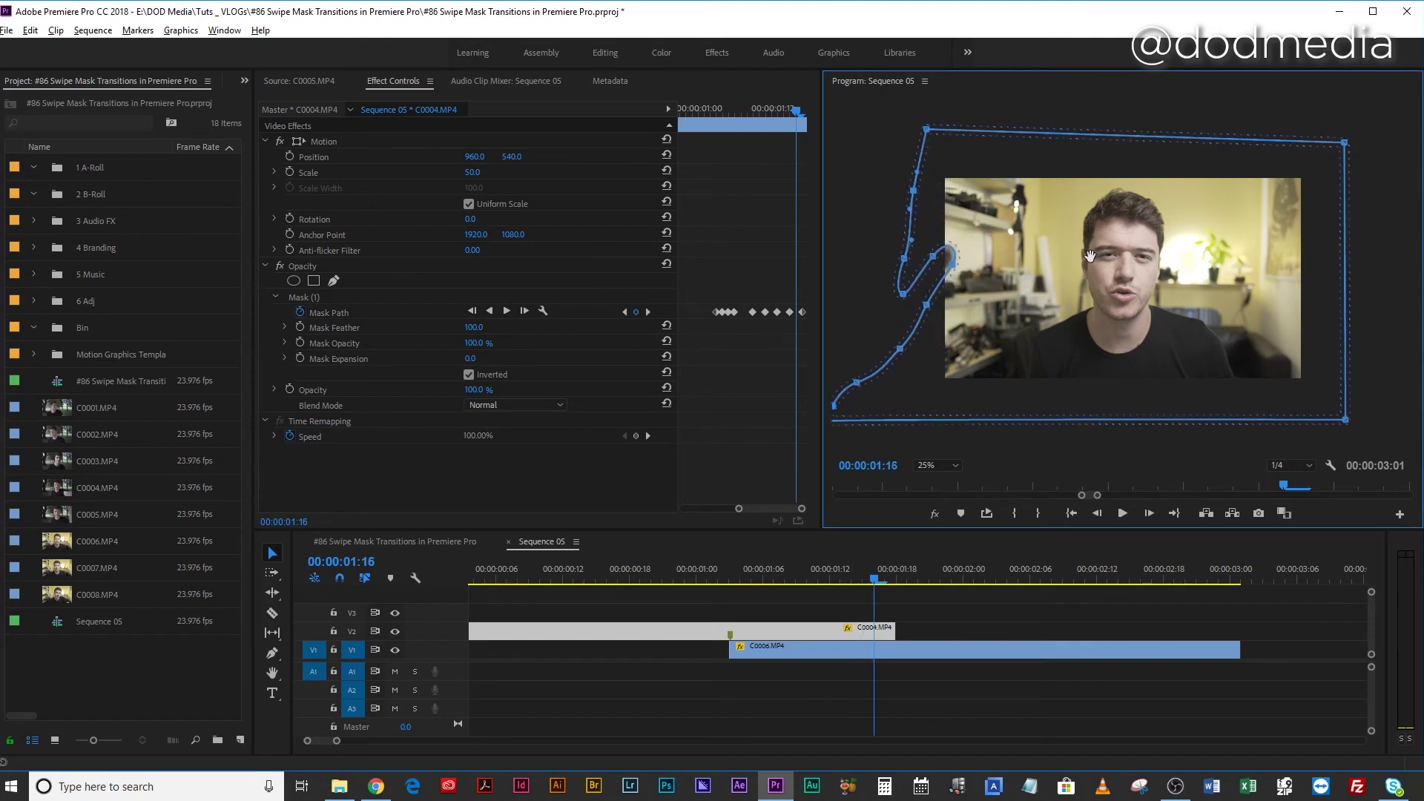
{"action": "left_click_drag", "start_coordinate": [1089, 256], "coordinate": [1086, 258]}
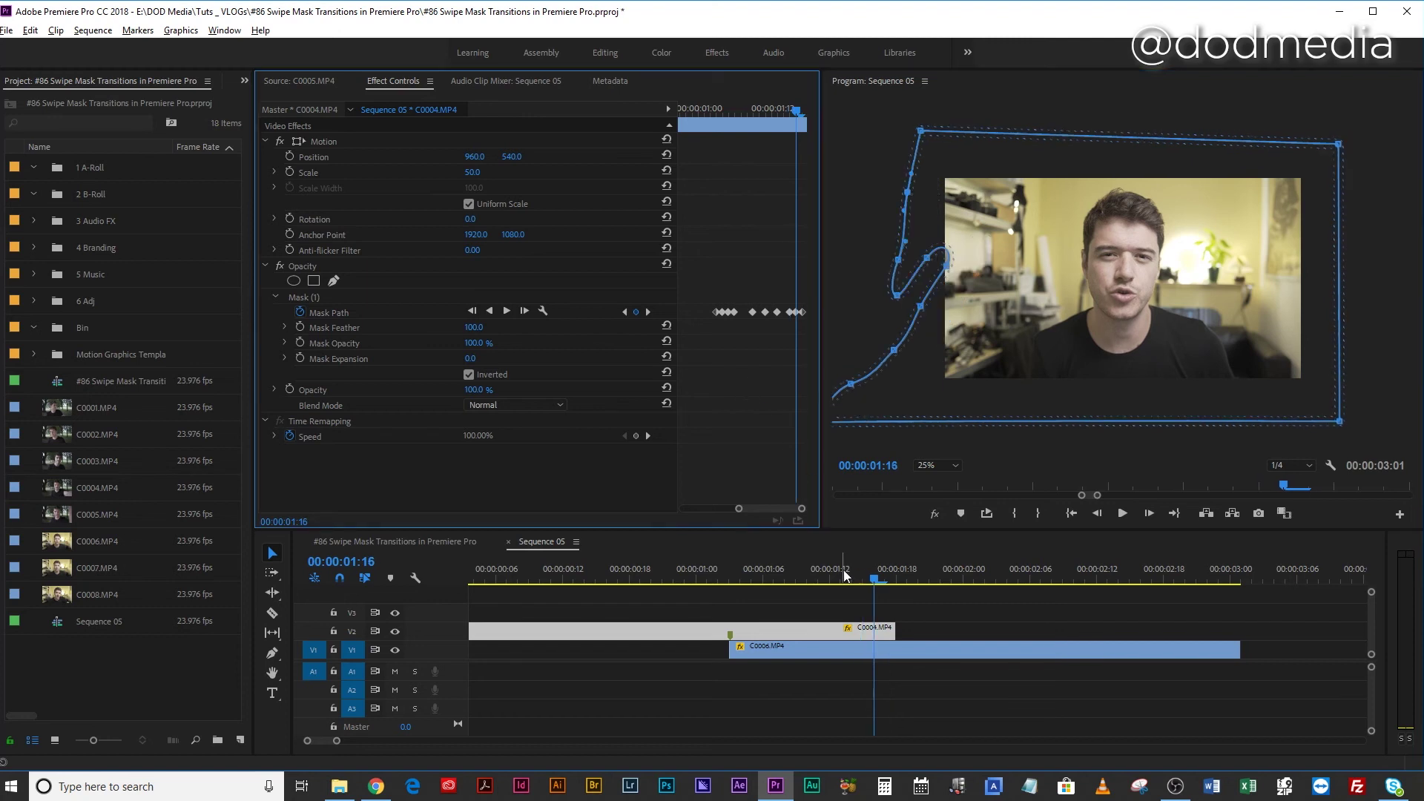
{"action": "left_click", "coordinate": [909, 613]}
{"action": "left_click", "coordinate": [745, 577]}
{"action": "key", "text": "space"}
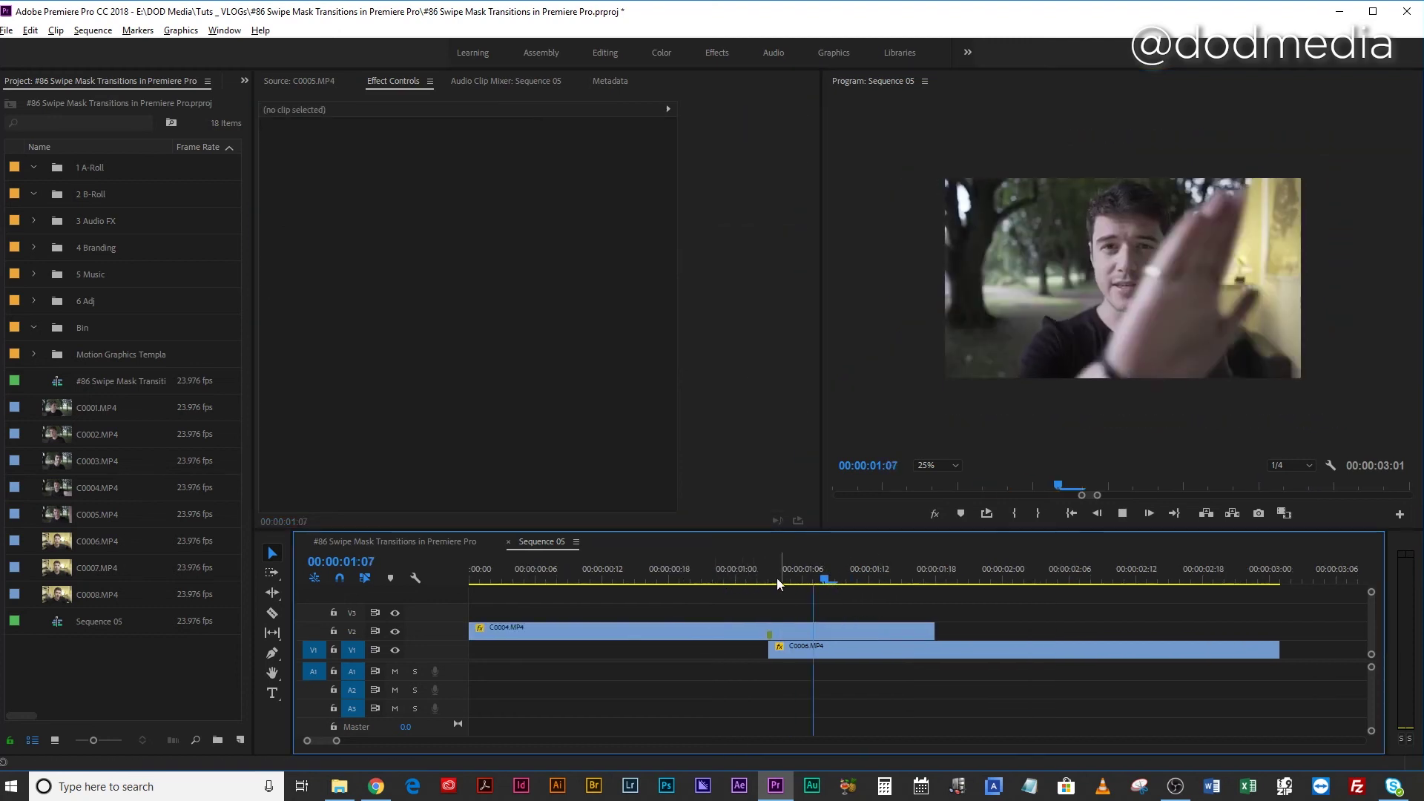
{"action": "left_click", "coordinate": [743, 580]}
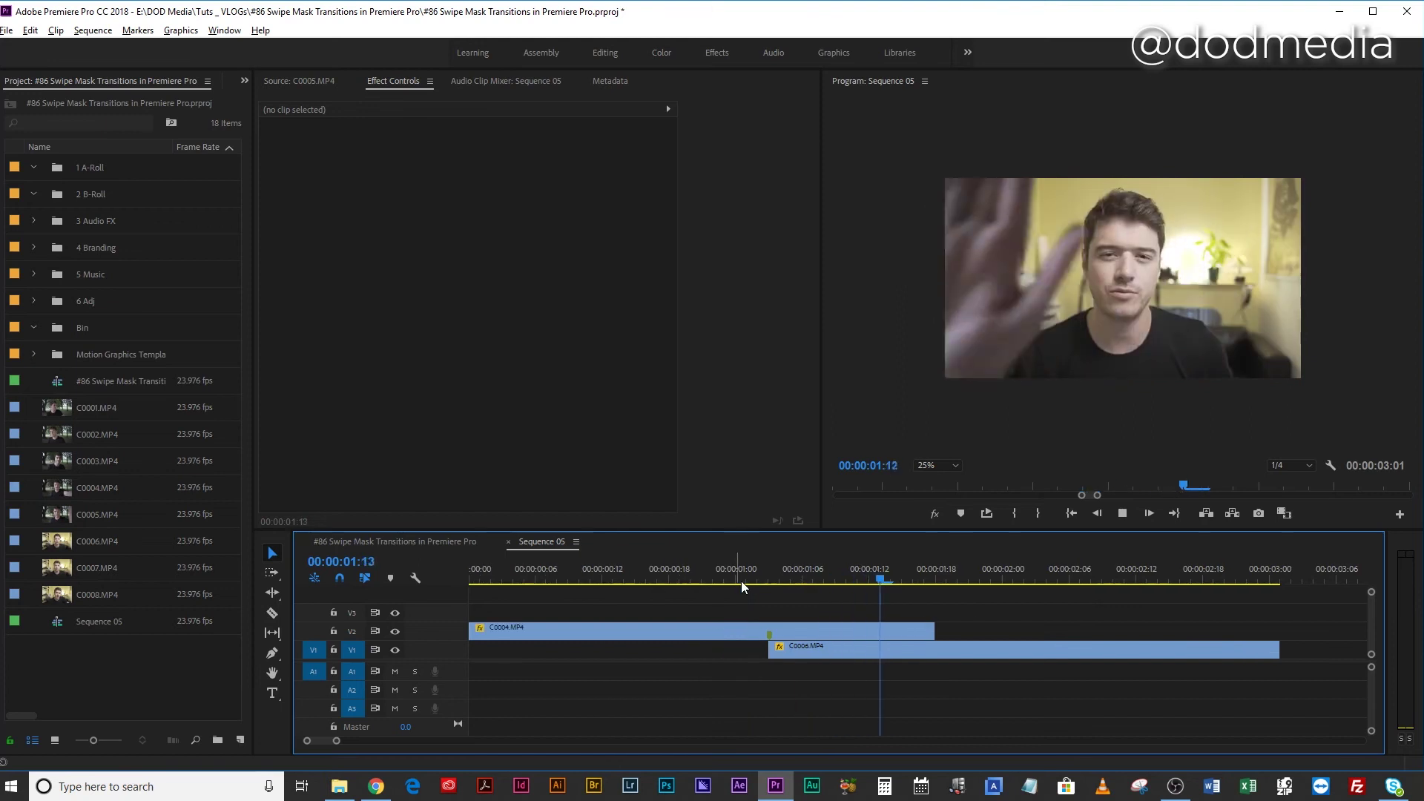
{"action": "key", "text": "space"}
{"action": "left_click_drag", "start_coordinate": [742, 581], "coordinate": [853, 596]}
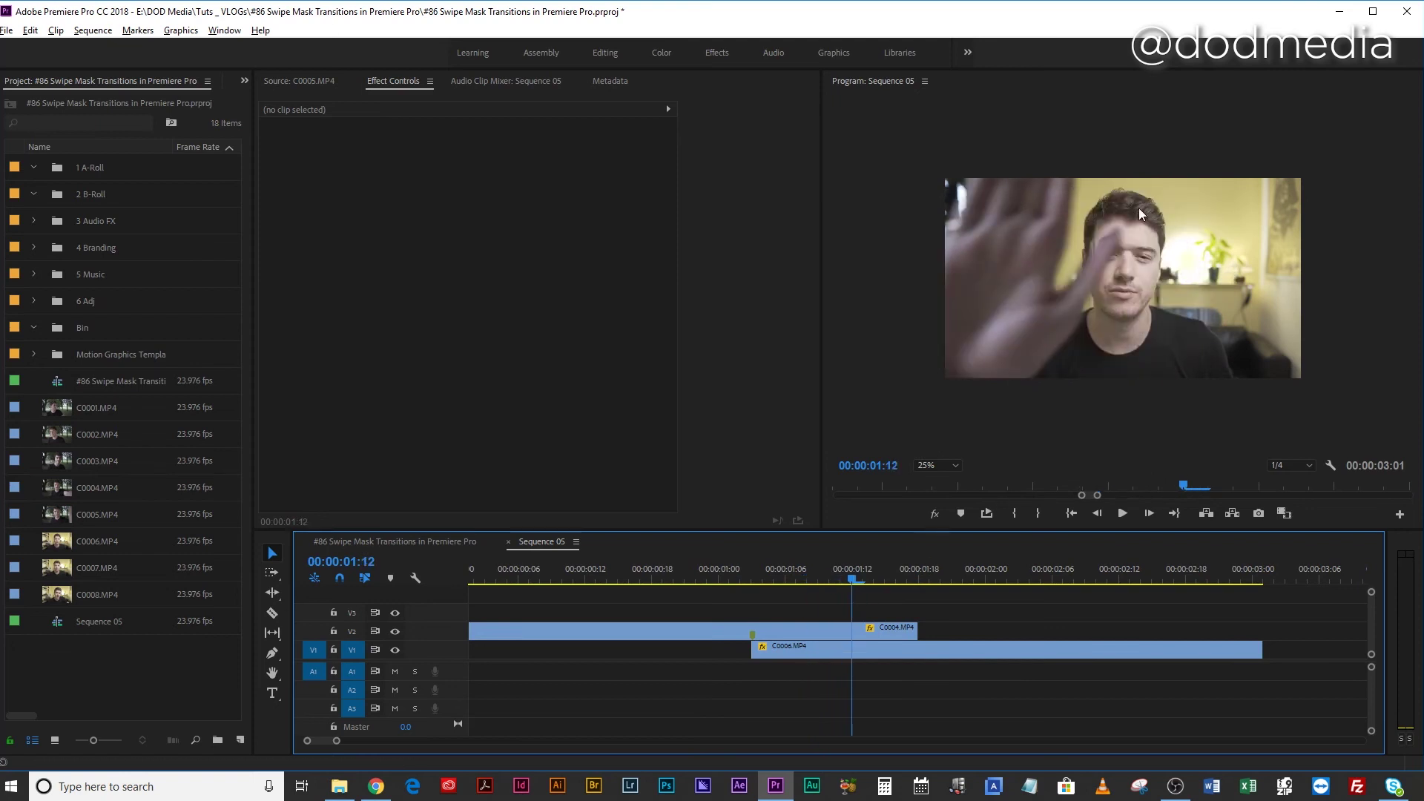
{"action": "left_click_drag", "start_coordinate": [853, 579], "coordinate": [865, 582]}
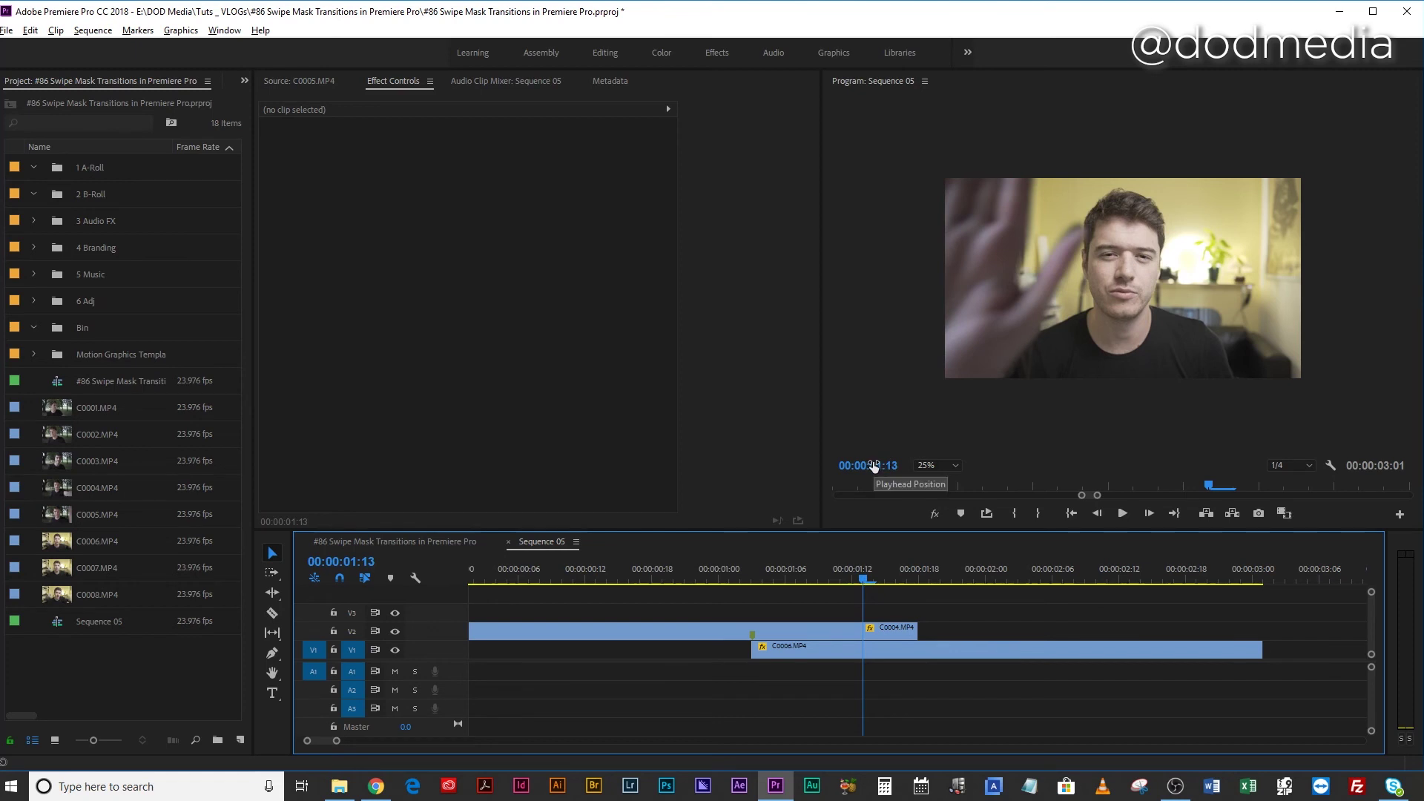
{"action": "left_click", "coordinate": [860, 634]}
Step: Set the V2 clip's Mask Expansion to 15 and play back the transition
{"action": "mouse_move", "coordinate": [475, 360]}
{"action": "left_mouse_down"}
{"action": "mouse_move", "coordinate": [459, 361]}
{"action": "mouse_move", "coordinate": [515, 360]}
{"action": "mouse_move", "coordinate": [483, 358]}
{"action": "left_mouse_up"}
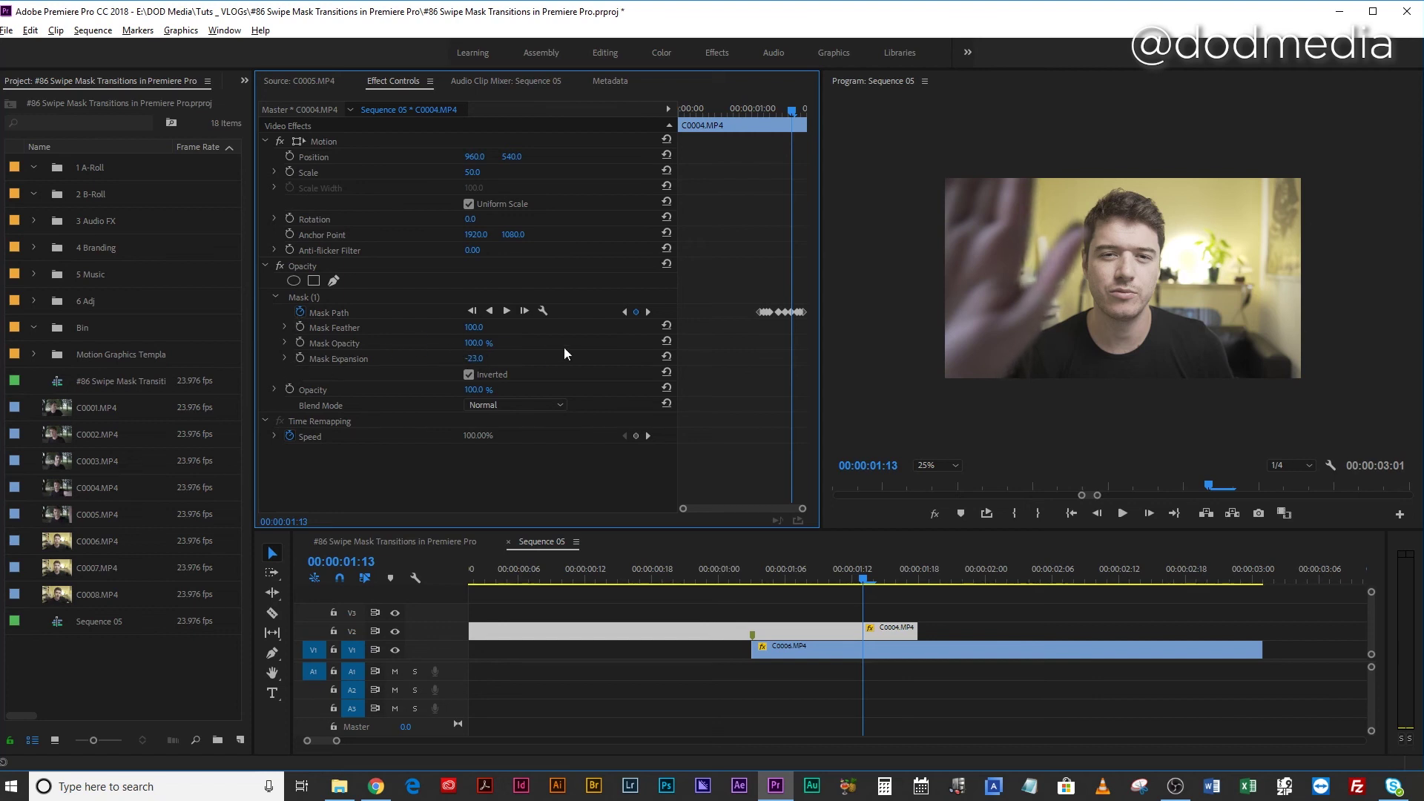
{"action": "mouse_move", "coordinate": [482, 360]}
{"action": "left_mouse_down"}
{"action": "mouse_move", "coordinate": [544, 359]}
{"action": "mouse_move", "coordinate": [494, 355]}
{"action": "left_mouse_up"}
{"action": "left_click", "coordinate": [493, 355]}
{"action": "type", "text": "15"}
{"action": "key", "text": "Return"}
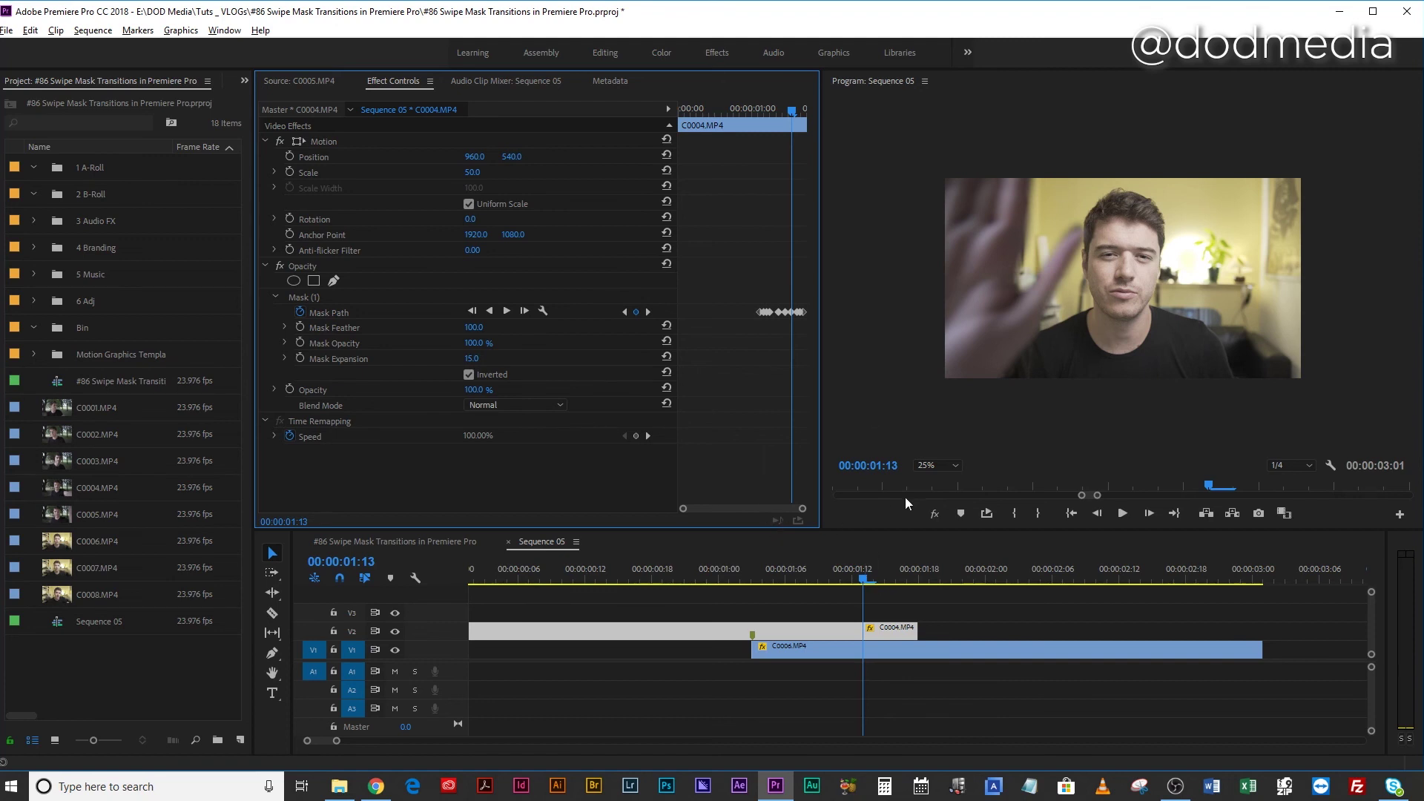
{"action": "left_click", "coordinate": [755, 604]}
{"action": "key", "text": "space"}
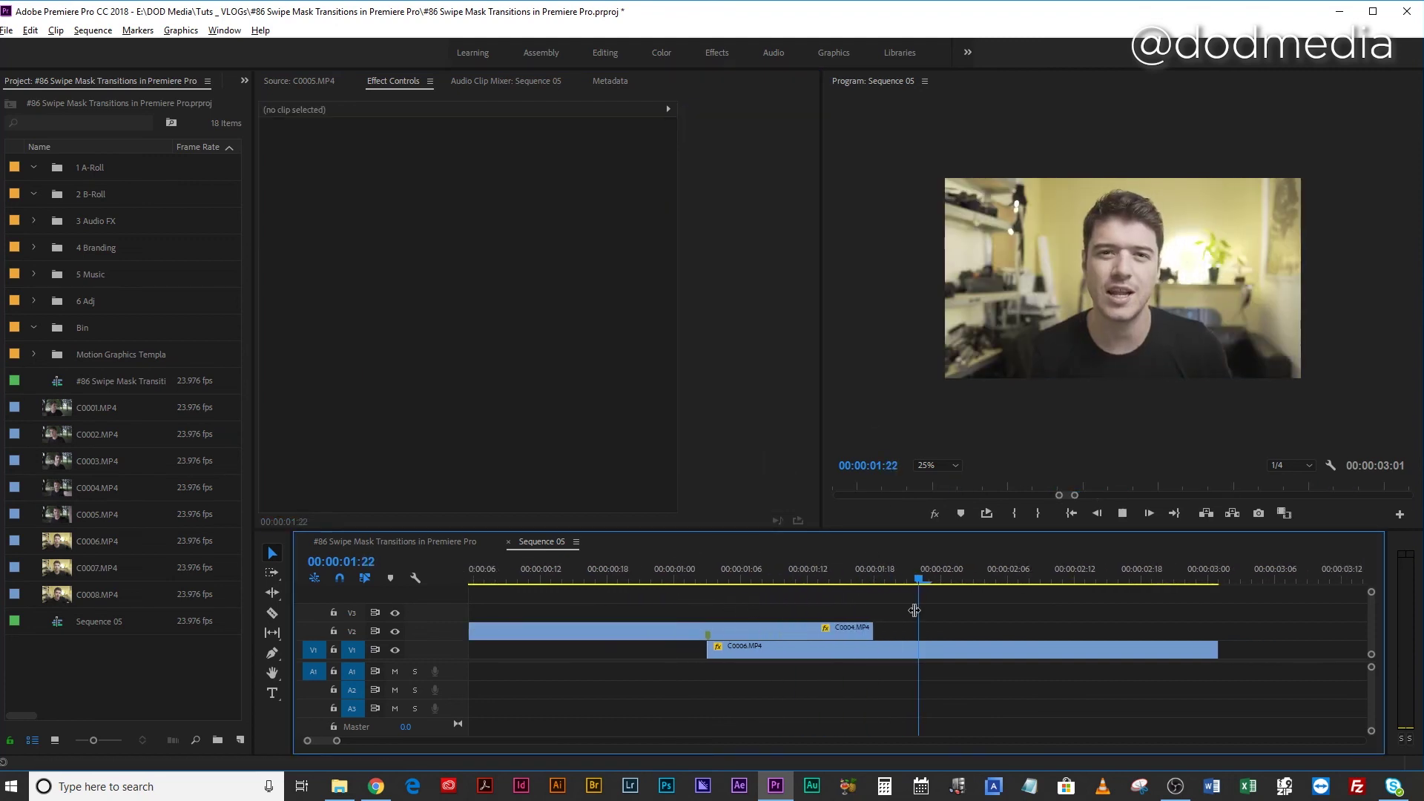
{"action": "key", "text": "space"}
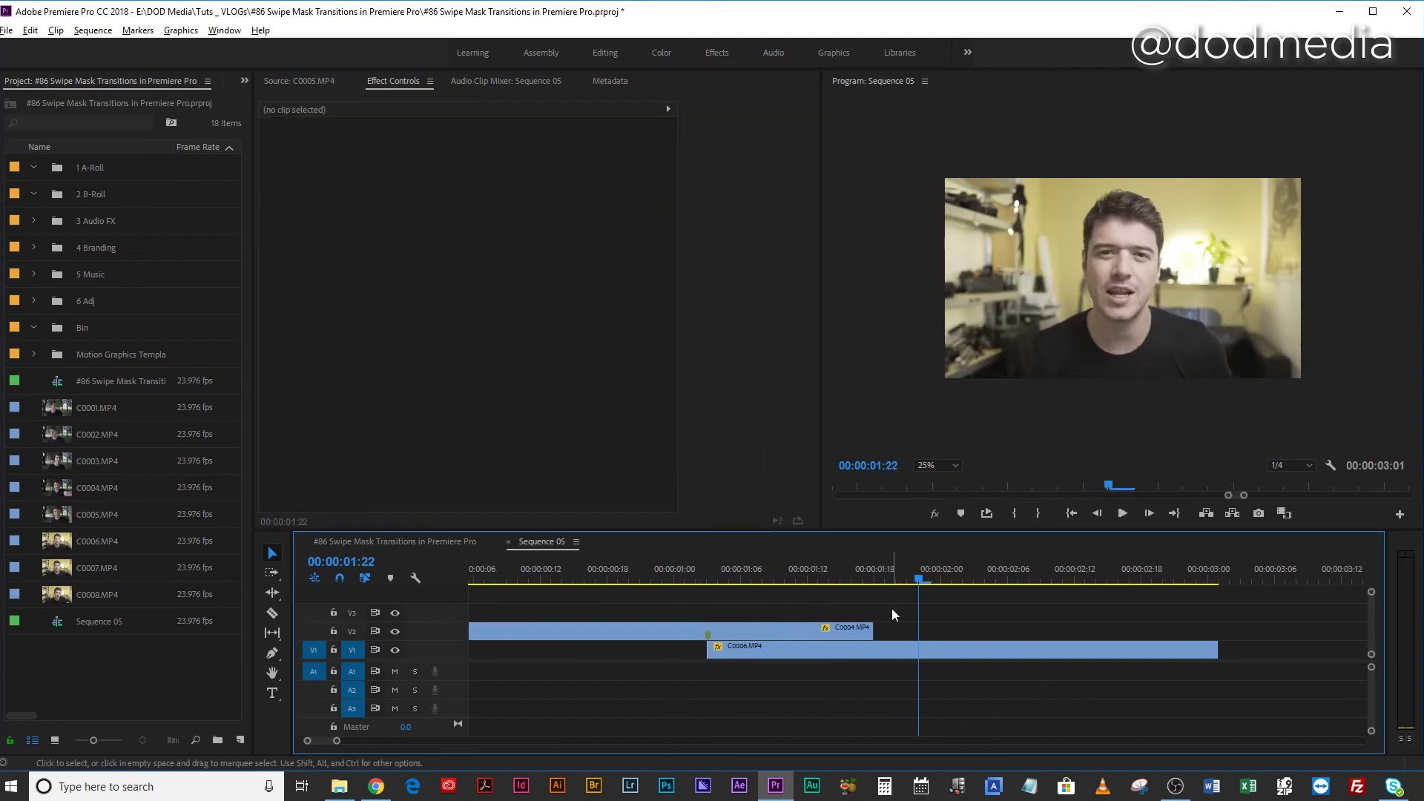